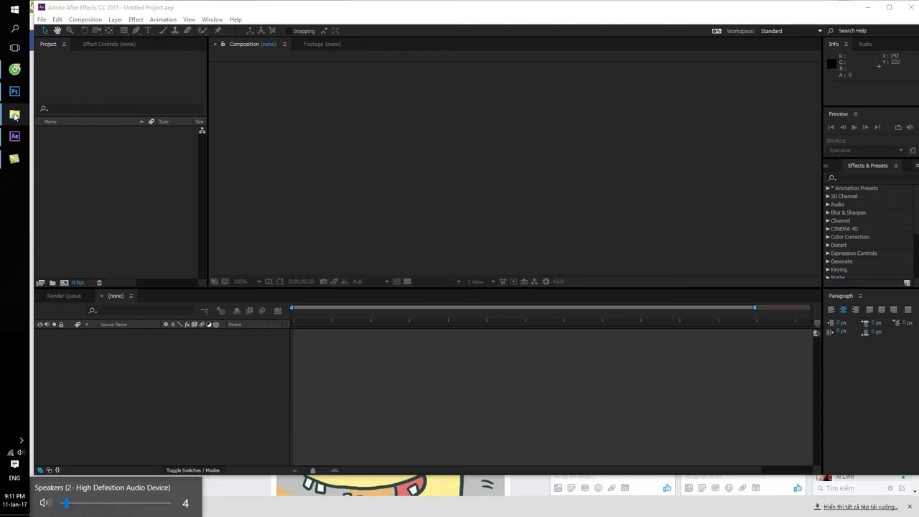
- Show the open File Explorer window thumbnails from the taskbar
{"action": "left_click", "coordinate": [14, 116]}
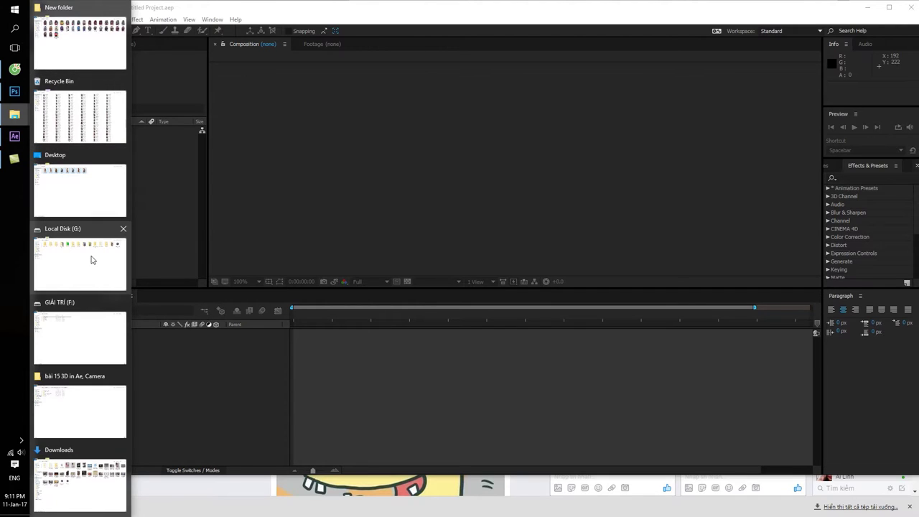
- Go through bài 15 3D in Ae, Camera > 3d 2 kết hợp vs light > 3d room and play the sample .mp4
{"action": "left_click", "coordinate": [82, 402]}
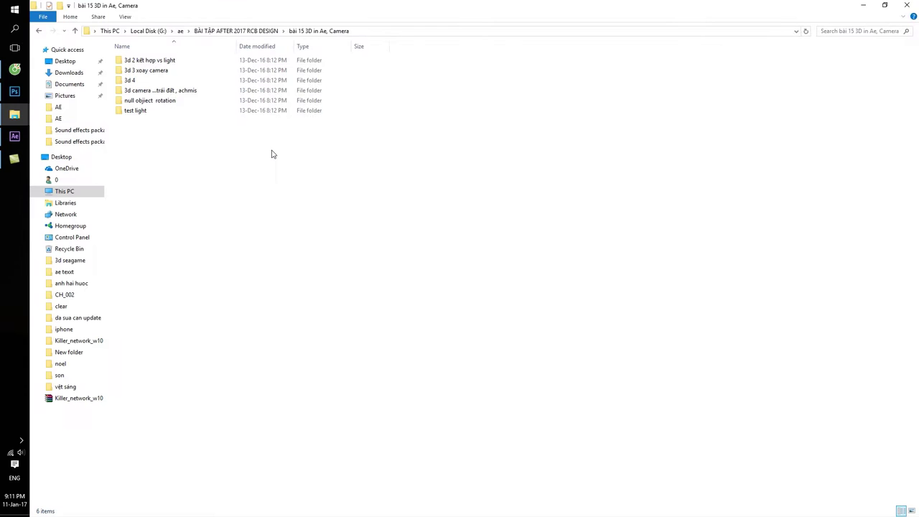
{"action": "double_click", "coordinate": [171, 61]}
{"action": "double_click", "coordinate": [171, 62]}
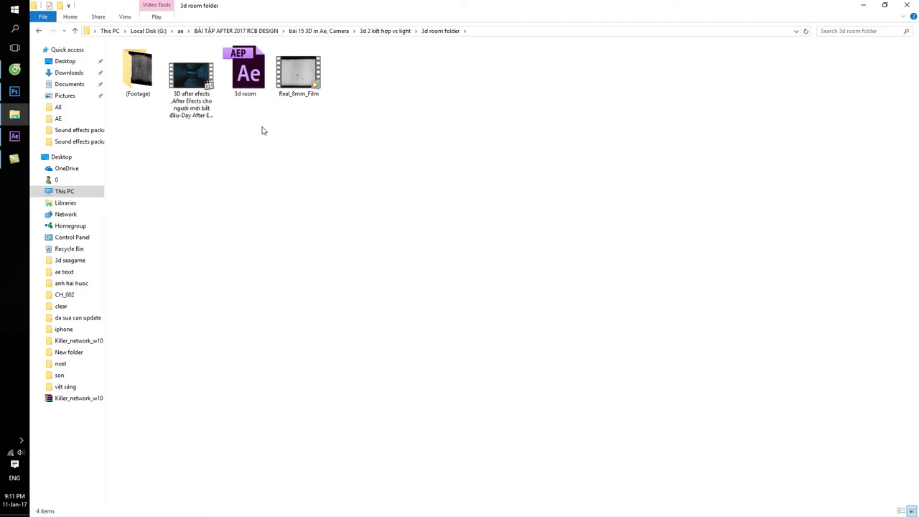
{"action": "double_click", "coordinate": [191, 79]}
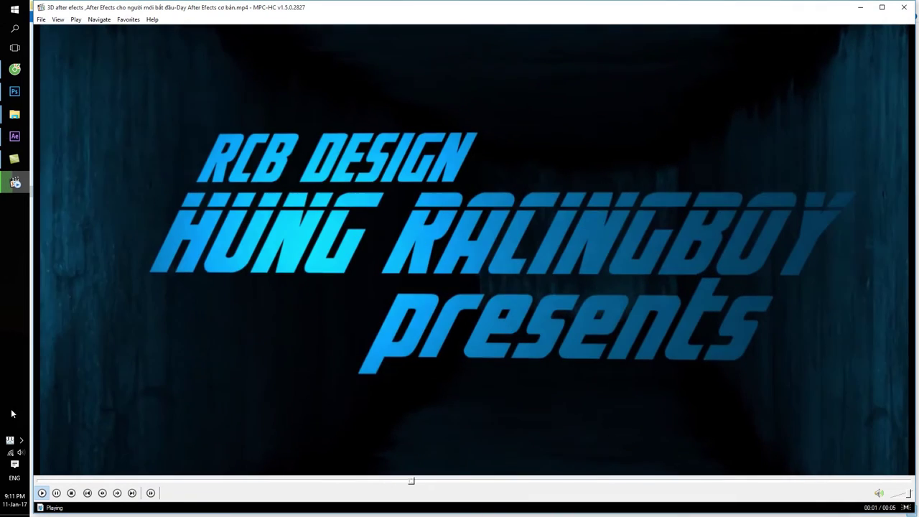
- Set the speaker volume to 16, then replay the sample corridor video and seek back through it
{"action": "left_click", "coordinate": [21, 452]}
{"action": "key", "text": "Up"}
{"action": "key", "text": "Up"}
{"action": "key", "text": "Up"}
{"action": "key", "text": "Up"}
{"action": "key", "text": "Up"}
{"action": "key", "text": "Up"}
{"action": "key", "text": "Down"}
{"action": "key", "text": "Down"}
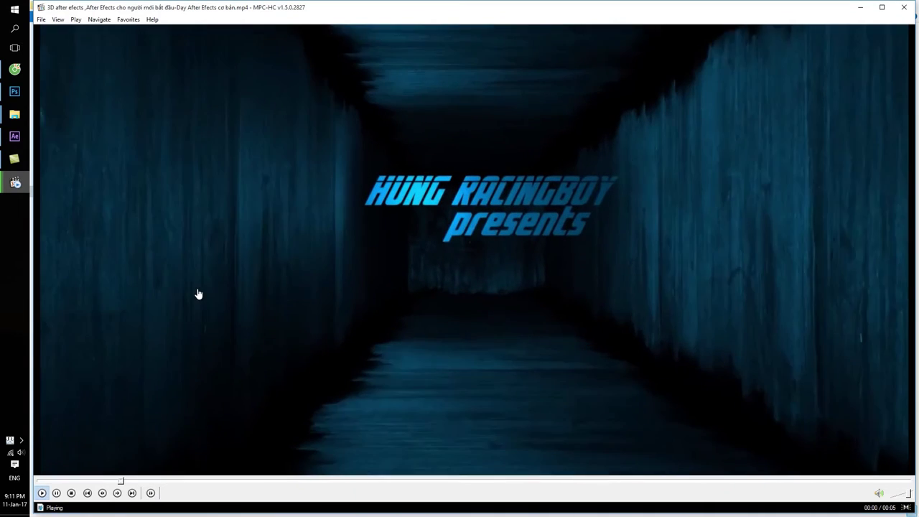
{"action": "left_click", "coordinate": [210, 287]}
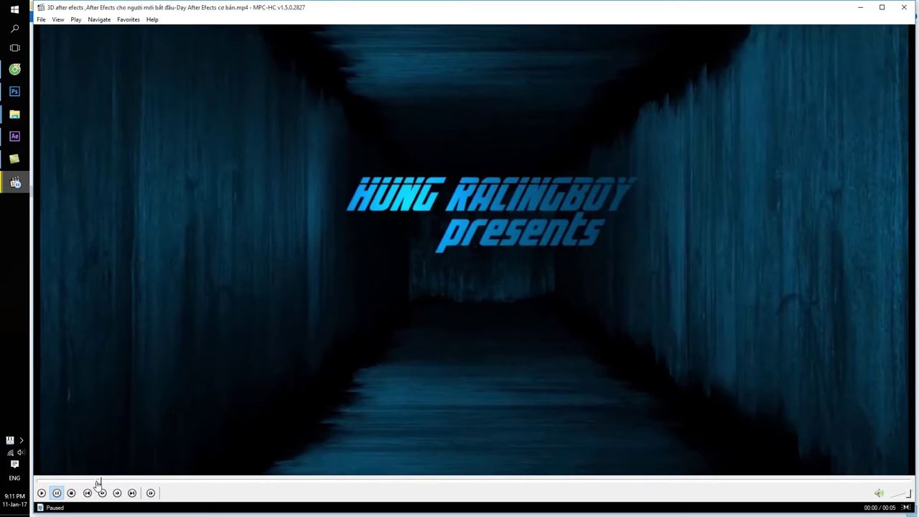
{"action": "left_click", "coordinate": [72, 483]}
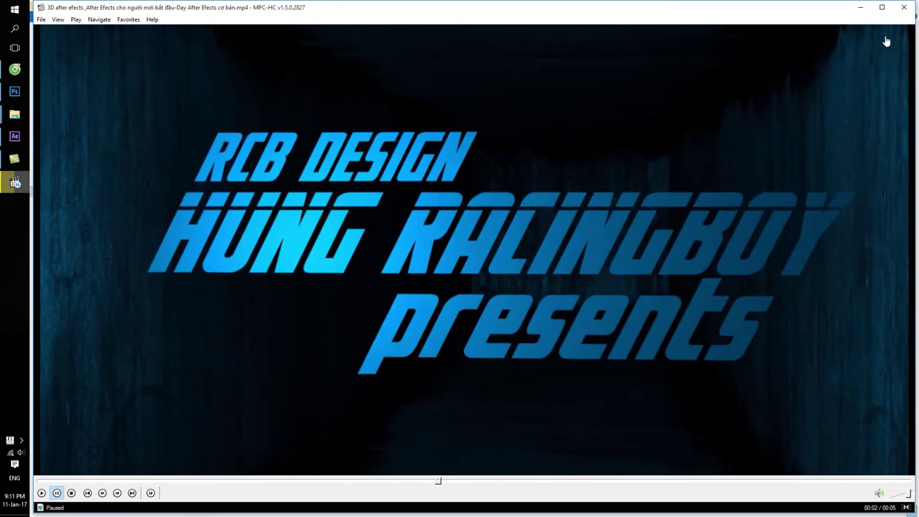
- Close MPC-HC and drag Grunge_gray_111 from the (Footage) folder into the After Effects project
{"action": "left_click", "coordinate": [898, 10]}
{"action": "double_click", "coordinate": [138, 68]}
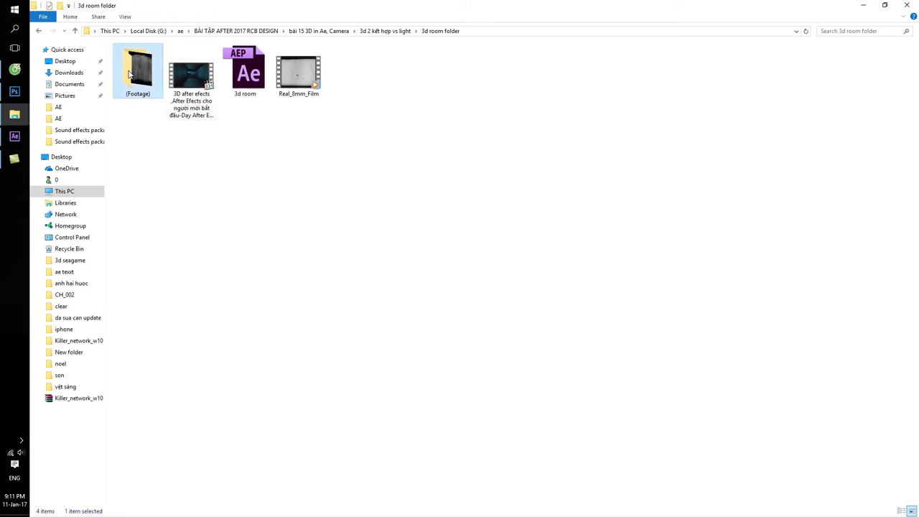
{"action": "mouse_move", "coordinate": [140, 63]}
{"action": "left_mouse_down"}
{"action": "mouse_move", "coordinate": [20, 142]}
{"action": "mouse_move", "coordinate": [113, 169]}
{"action": "left_mouse_up"}
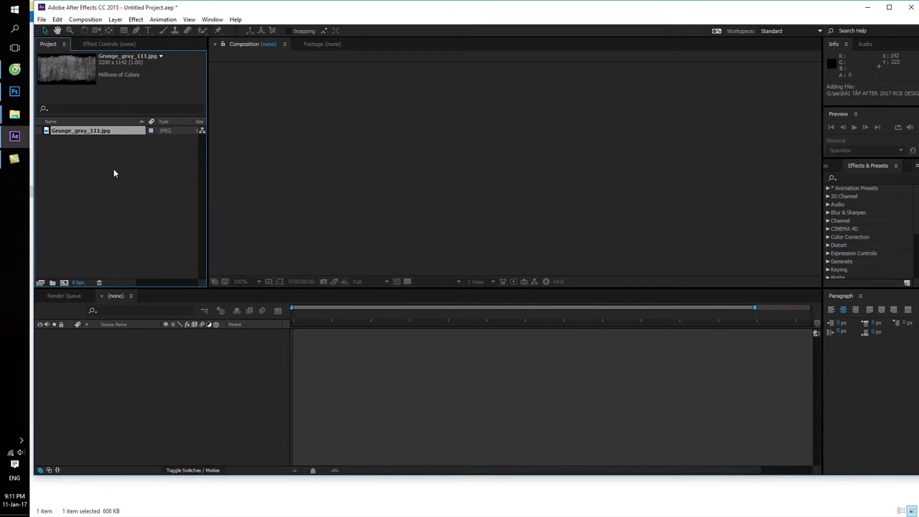
- Create the new composition Comp 1 and dismiss the ray-traced renderer warning
{"action": "left_click", "coordinate": [59, 283]}
{"action": "left_click", "coordinate": [388, 317]}
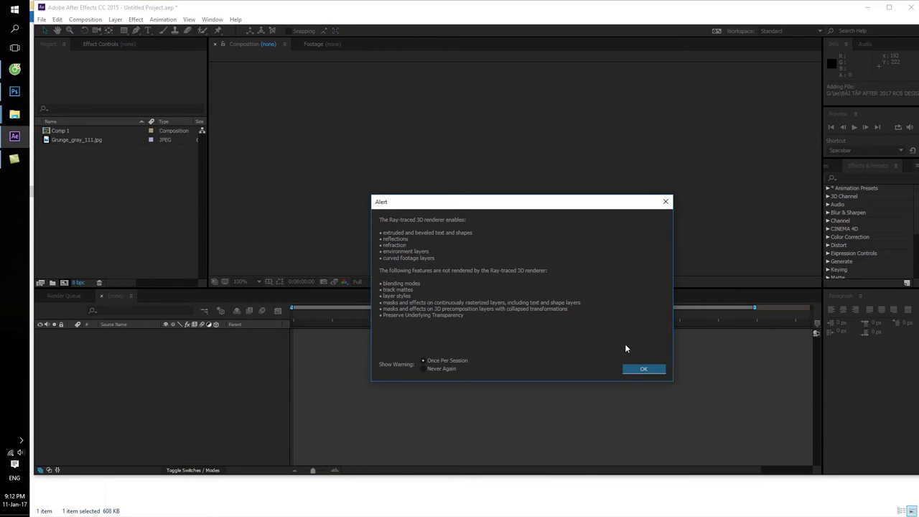
{"action": "left_click", "coordinate": [666, 202]}
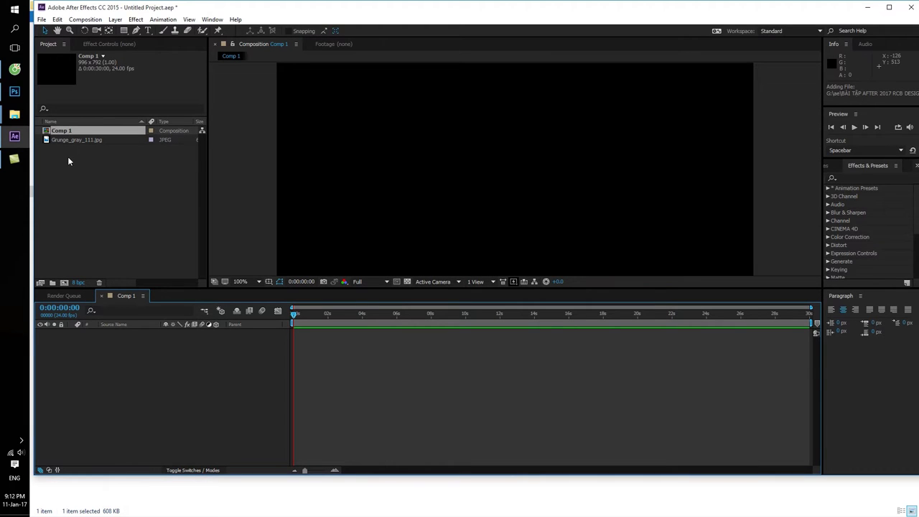
- Switch Comp 1's renderer to Classic 3D in the Advanced composition settings
{"action": "key", "text": "ctrl+k"}
{"action": "left_click", "coordinate": [275, 126]}
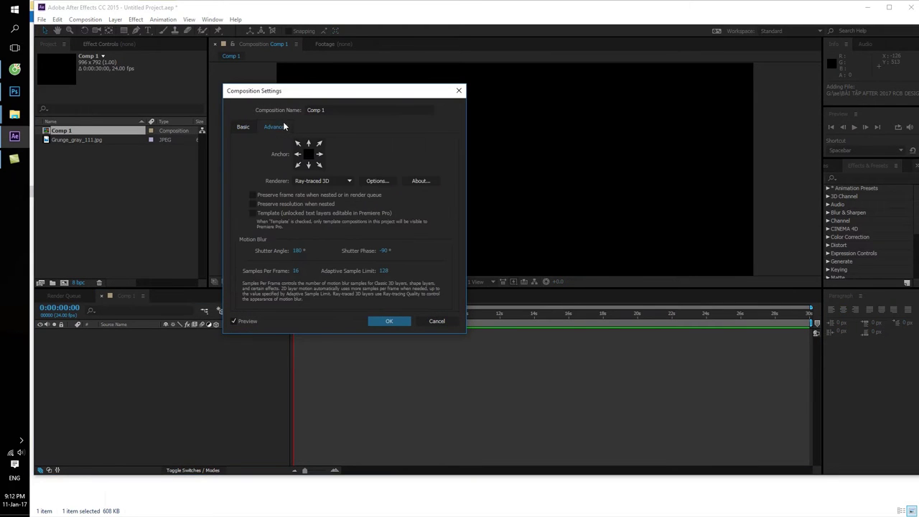
{"action": "left_click", "coordinate": [308, 181]}
{"action": "left_click", "coordinate": [319, 191]}
- Confirm the Classic 3D renderer and add Grunge_gray_111.jpg as a layer in Comp 1
{"action": "left_click", "coordinate": [389, 321]}
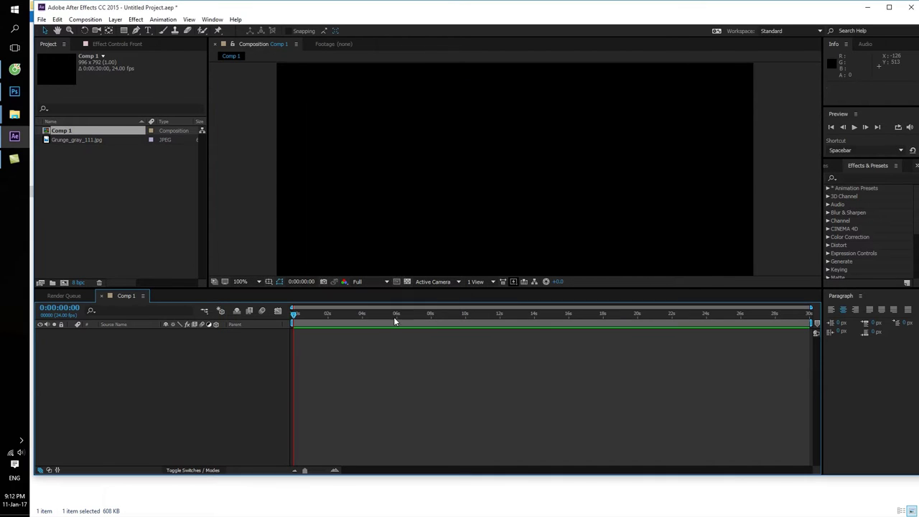
{"action": "left_click_drag", "start_coordinate": [63, 132], "coordinate": [521, 172]}
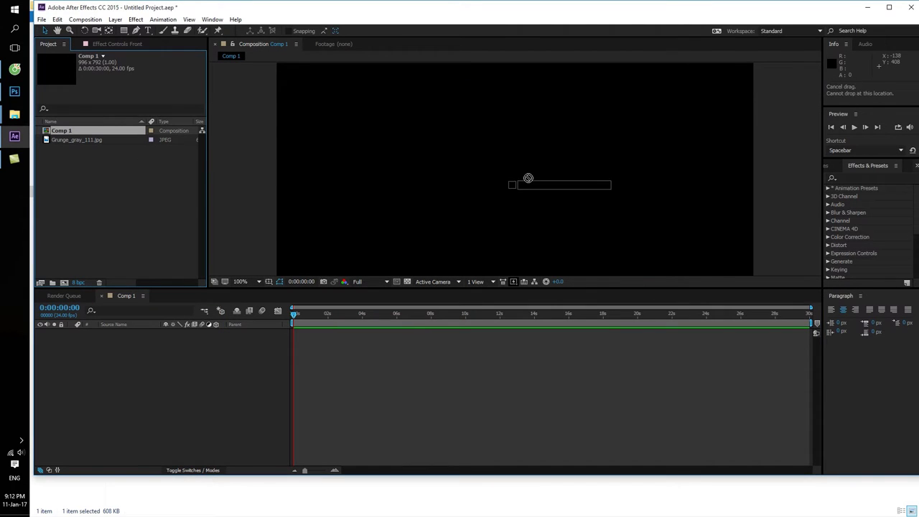
{"action": "left_click_drag", "start_coordinate": [117, 147], "coordinate": [151, 367]}
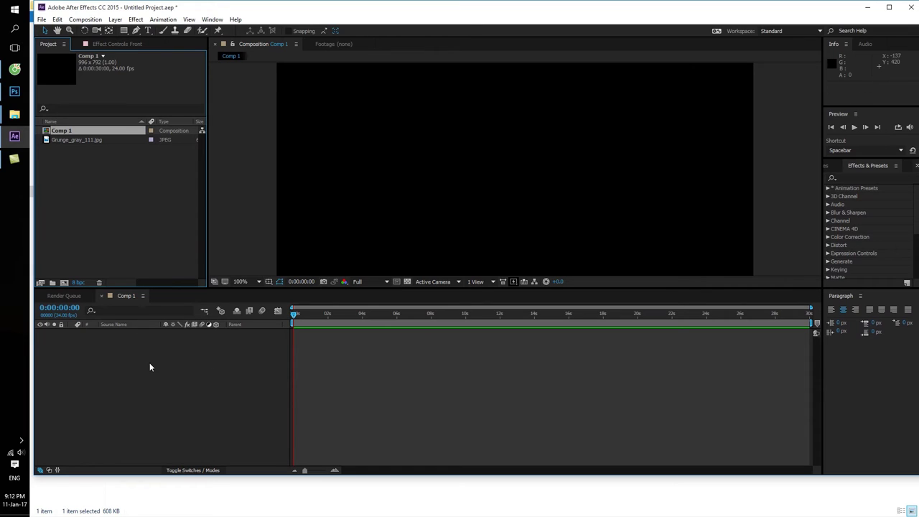
{"action": "left_click_drag", "start_coordinate": [62, 141], "coordinate": [151, 351]}
- Scale the grunge layer down to 25% with the corner handle
{"action": "scroll", "coordinate": [451, 179], "scroll_direction": "down", "scroll_amount": 4}
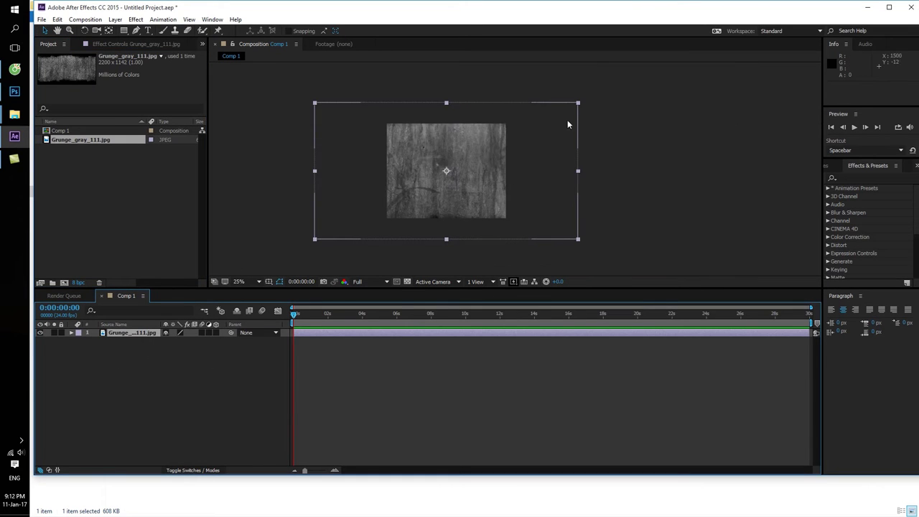
{"action": "left_click_drag", "start_coordinate": [573, 114], "coordinate": [524, 150]}
{"action": "scroll", "coordinate": [534, 130], "scroll_direction": "up", "scroll_amount": 4}
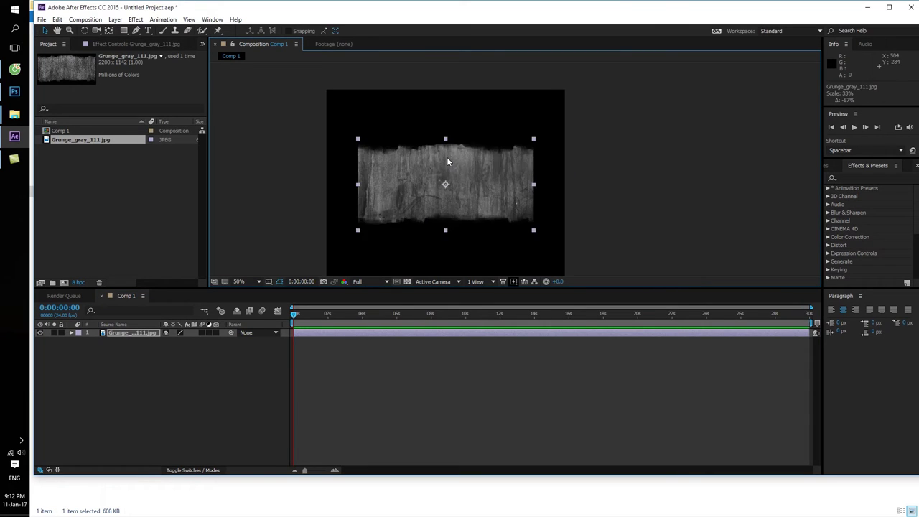
{"action": "left_click_drag", "start_coordinate": [551, 108], "coordinate": [534, 133]}
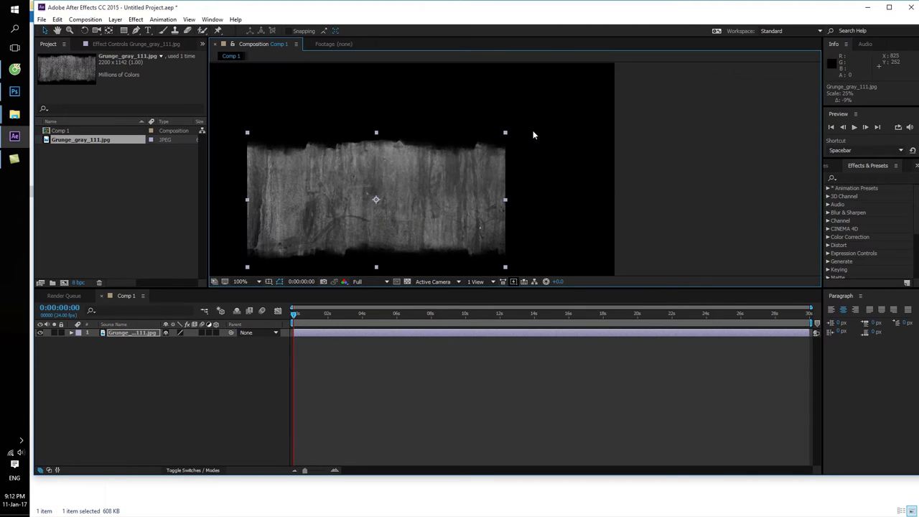
- Turn on the grunge layer's 3D Layer switch and nudge it up and to the right
{"action": "left_click", "coordinate": [215, 375]}
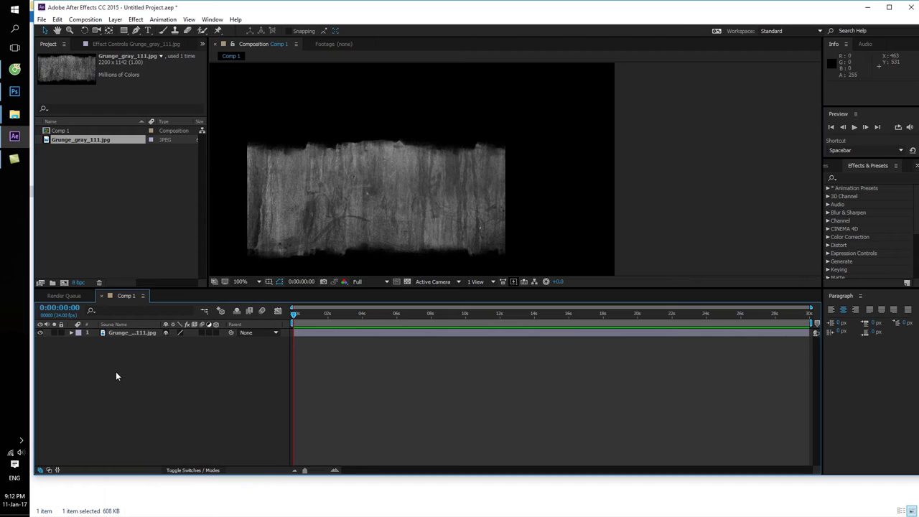
{"action": "left_click", "coordinate": [134, 336]}
{"action": "left_click", "coordinate": [216, 332]}
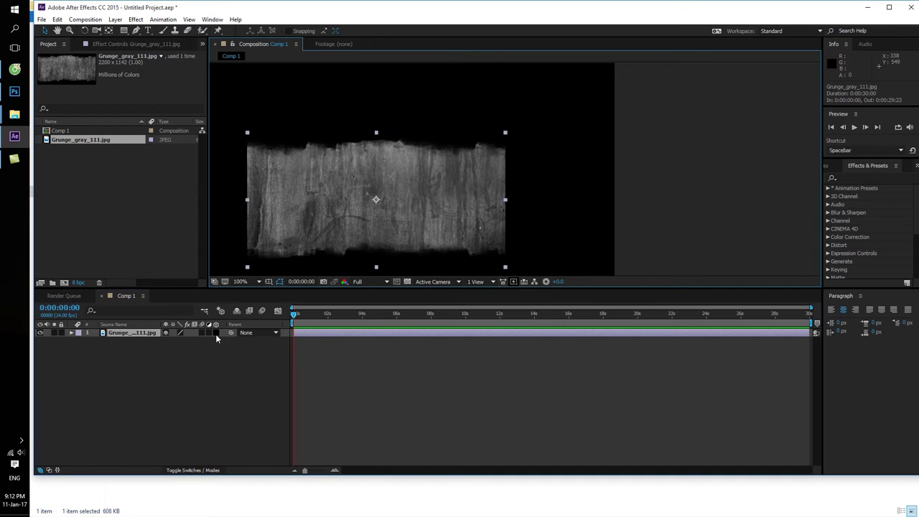
{"action": "left_click_drag", "start_coordinate": [357, 224], "coordinate": [380, 211]}
- Add Camera 1 through New > Camera, using the 35mm preset and the Two-Node Camera type
{"action": "right_click", "coordinate": [199, 363]}
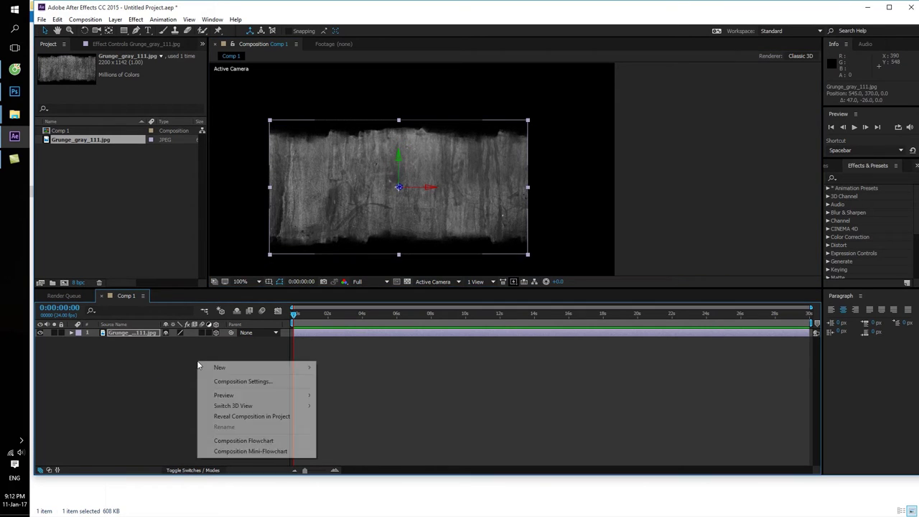
{"action": "mouse_move", "coordinate": [220, 368]}
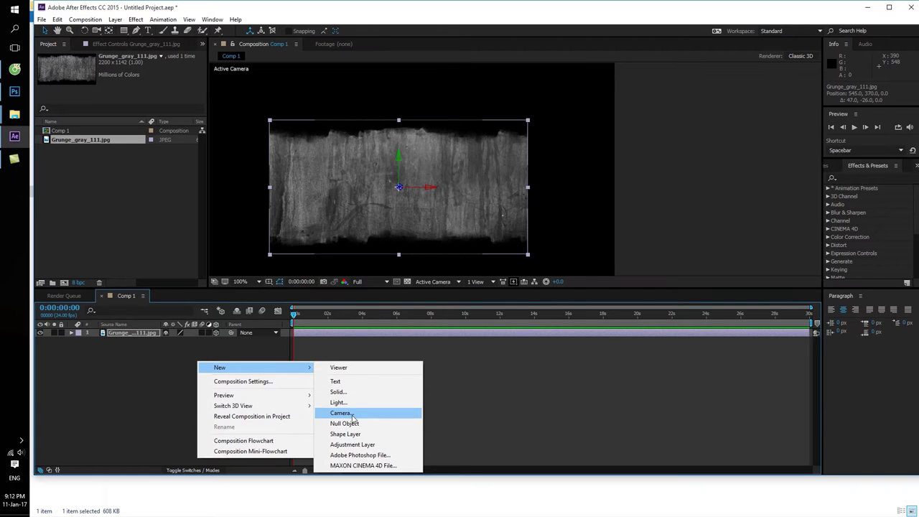
{"action": "left_click", "coordinate": [351, 417]}
{"action": "left_click", "coordinate": [531, 180]}
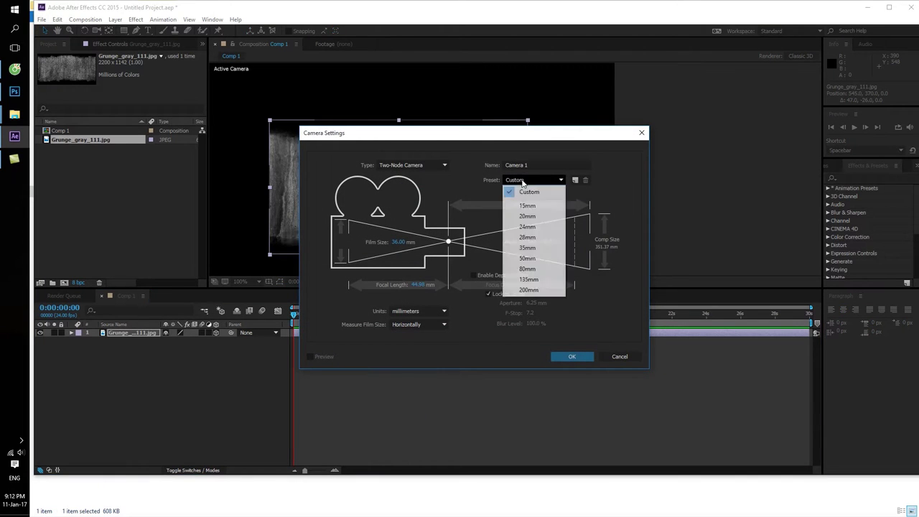
{"action": "left_click", "coordinate": [527, 248]}
{"action": "left_click", "coordinate": [413, 165]}
{"action": "left_click", "coordinate": [417, 188]}
{"action": "left_click", "coordinate": [566, 357]}
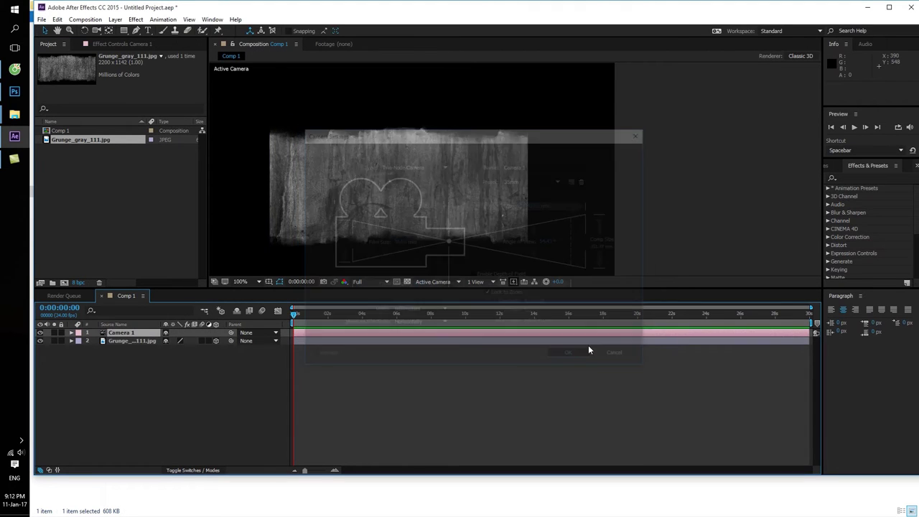
{"action": "left_click", "coordinate": [232, 377]}
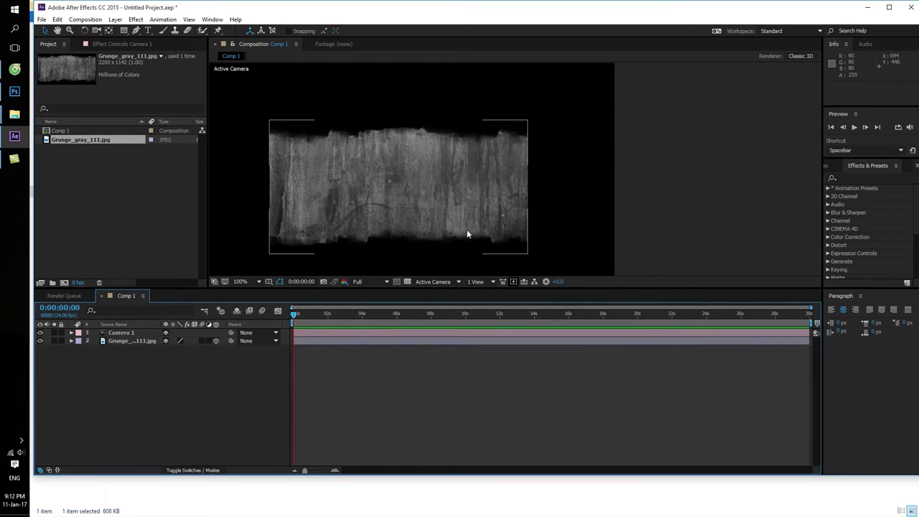
- Split the viewer into two views and set the left one to Custom View 1
{"action": "left_click", "coordinate": [476, 283]}
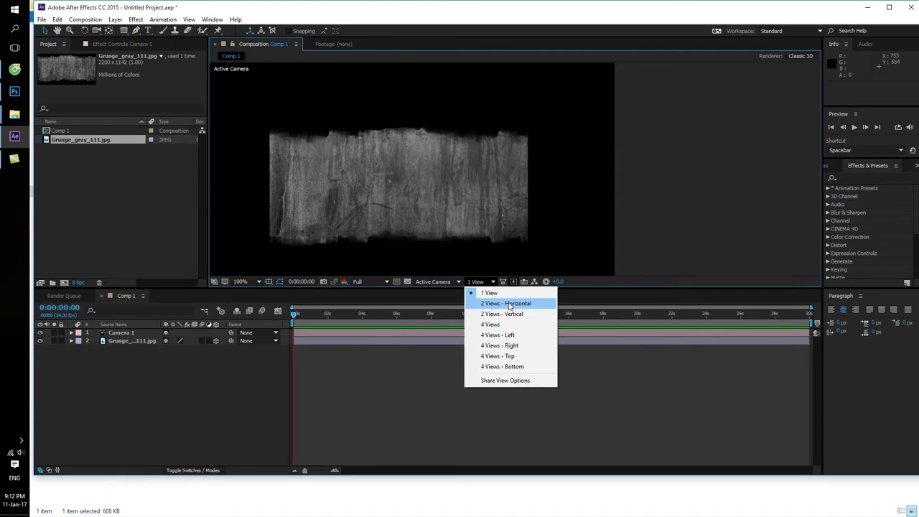
{"action": "left_click", "coordinate": [503, 304]}
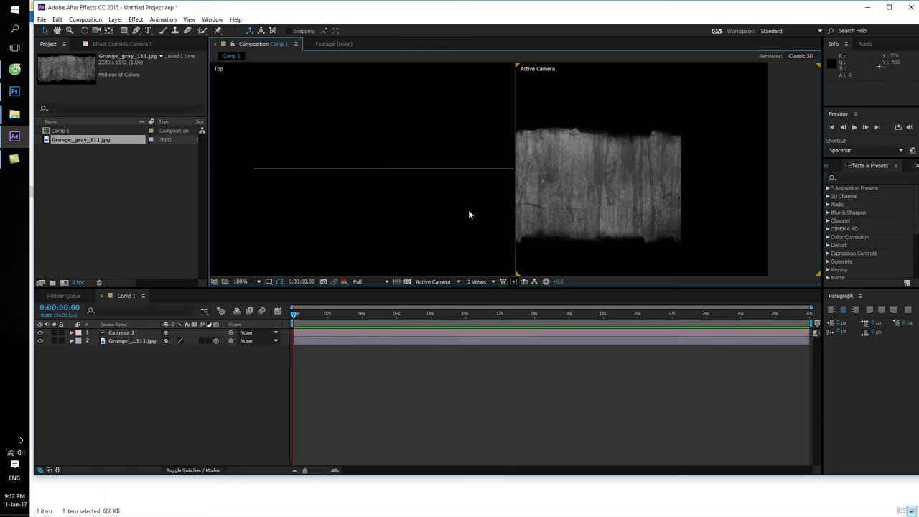
{"action": "left_click", "coordinate": [612, 174]}
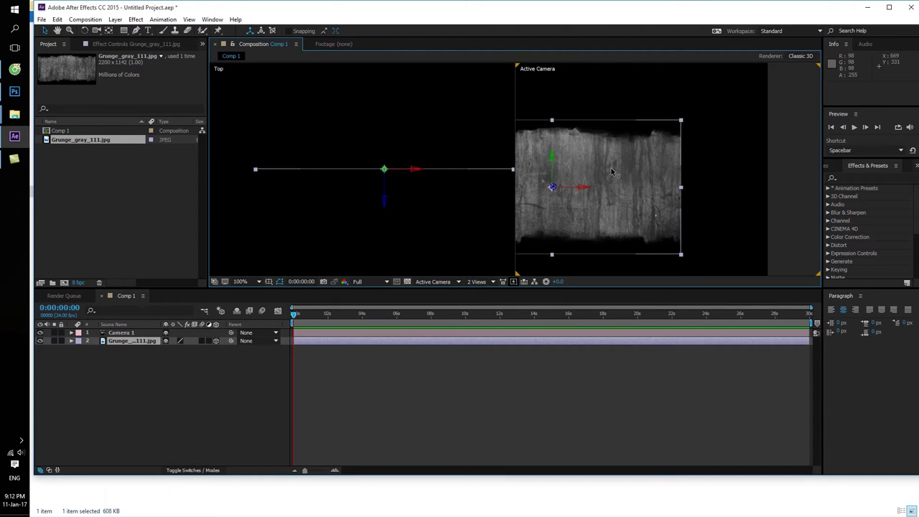
{"action": "scroll", "coordinate": [613, 176], "scroll_direction": "down", "scroll_amount": 2}
{"action": "scroll", "coordinate": [613, 176], "scroll_direction": "up", "scroll_amount": 1}
{"action": "scroll", "coordinate": [613, 176], "scroll_direction": "up", "scroll_amount": 1}
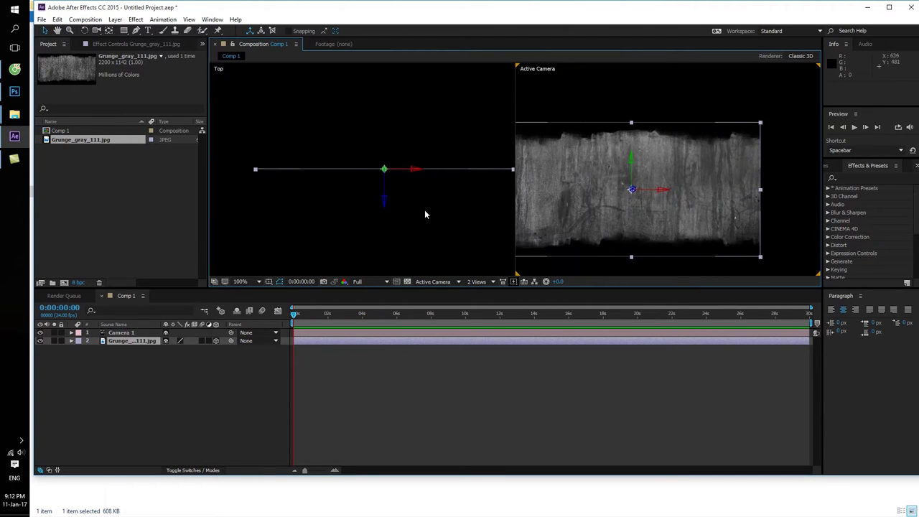
{"action": "left_click", "coordinate": [424, 212]}
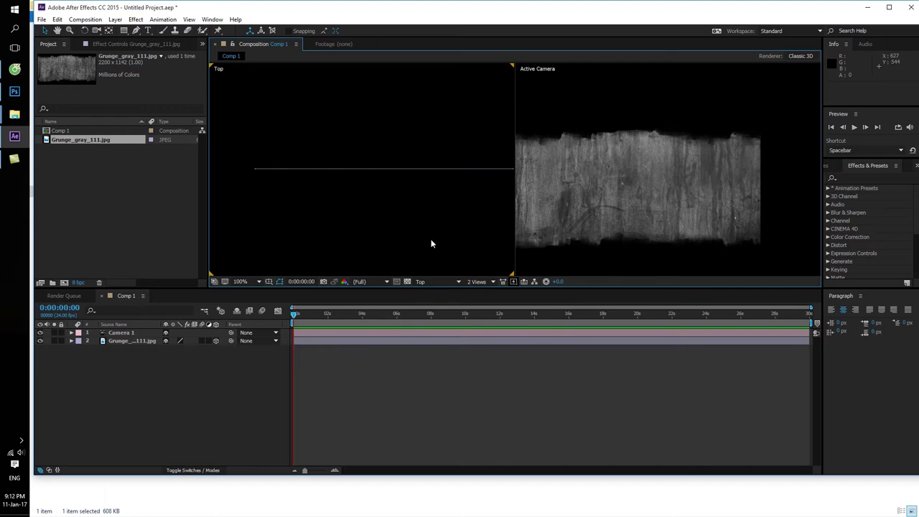
{"action": "left_click", "coordinate": [441, 282]}
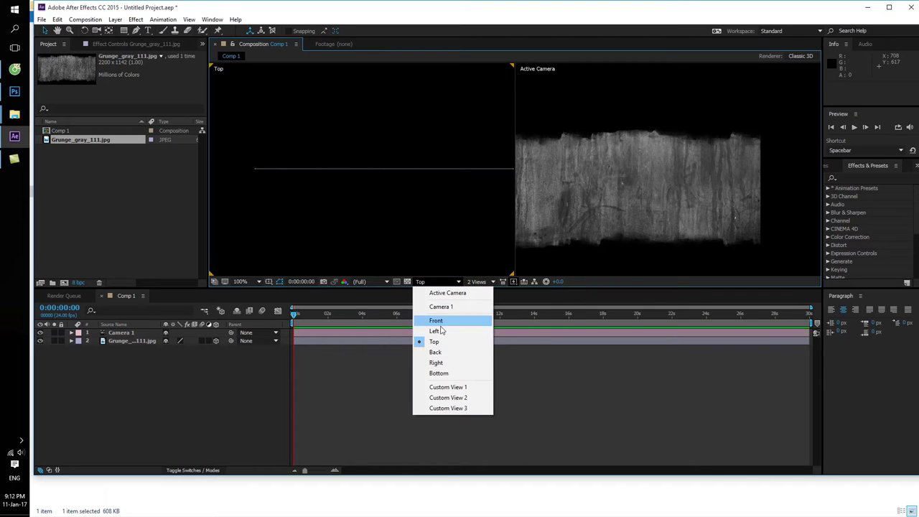
{"action": "left_click", "coordinate": [447, 387]}
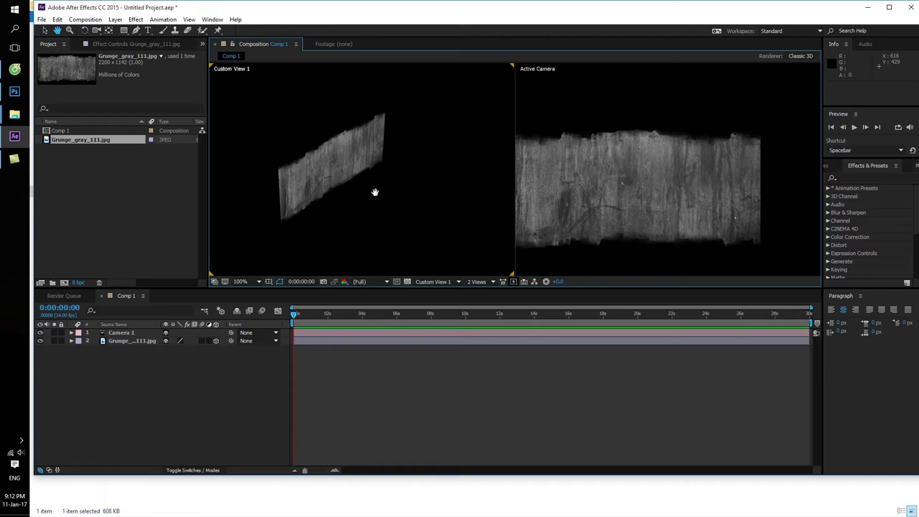
- Pan Custom View 1 and drag Camera 1 to a new position
{"action": "left_click_drag", "start_coordinate": [419, 189], "coordinate": [365, 196]}
{"action": "left_click", "coordinate": [139, 335]}
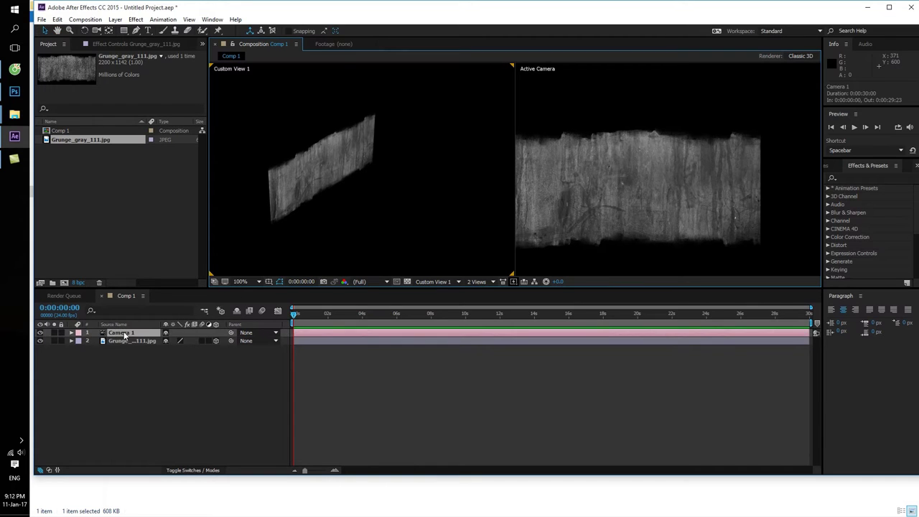
{"action": "scroll", "coordinate": [302, 259], "scroll_direction": "down", "scroll_amount": 4}
{"action": "scroll", "coordinate": [337, 215], "scroll_direction": "up", "scroll_amount": 2}
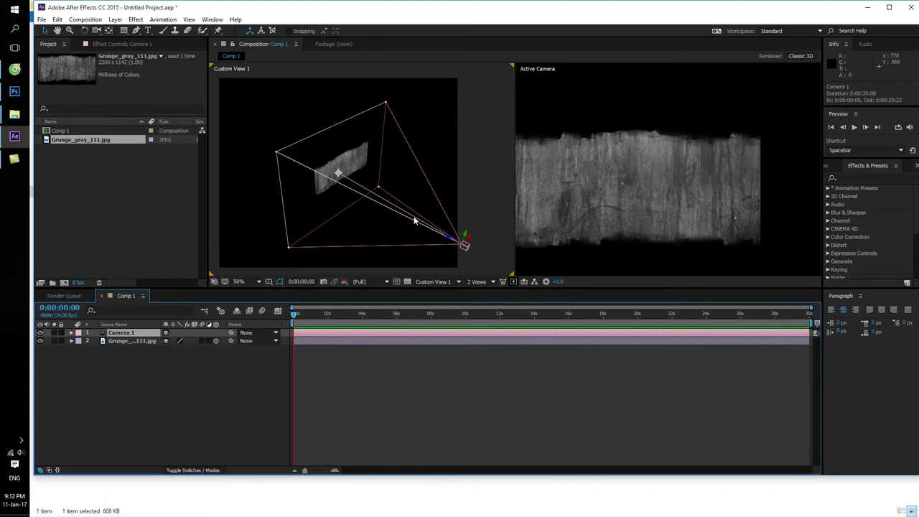
{"action": "left_click", "coordinate": [464, 245]}
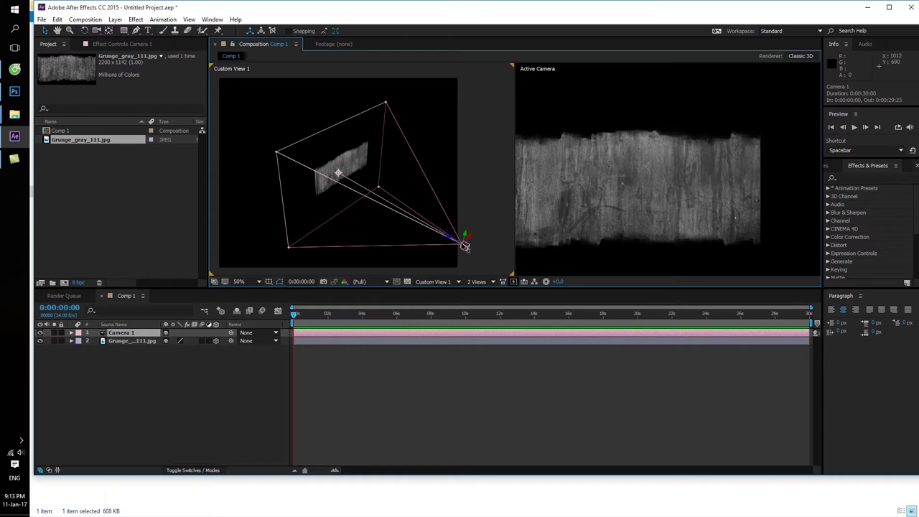
{"action": "left_click_drag", "start_coordinate": [454, 243], "coordinate": [473, 251]}
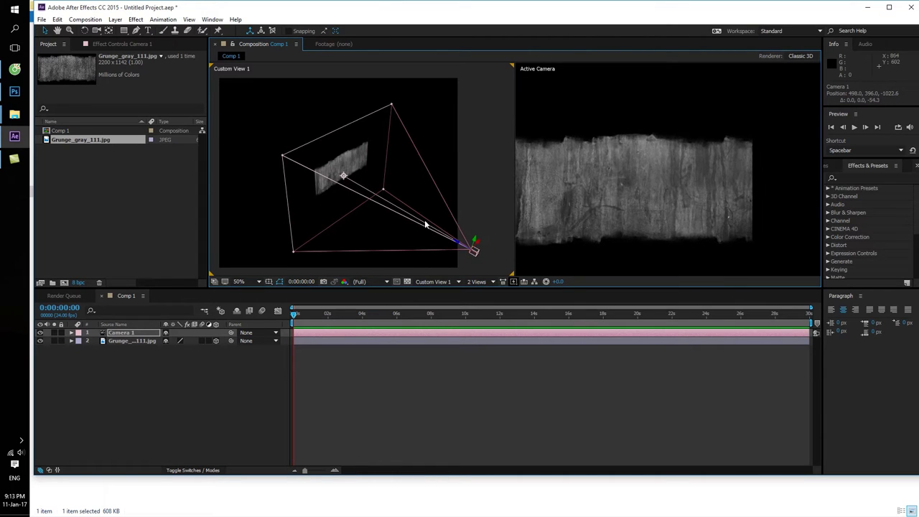
- Try the Front view in the second viewer, then return that viewer to Active Camera
{"action": "left_click", "coordinate": [583, 108]}
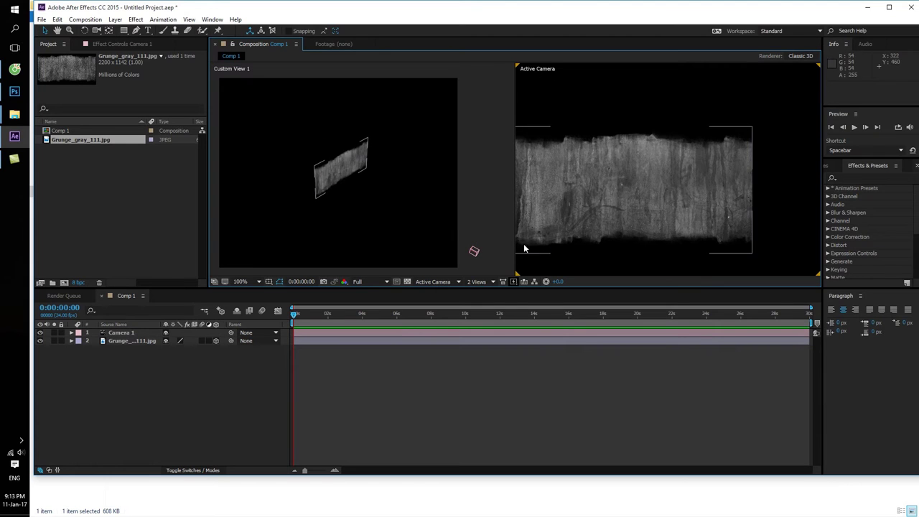
{"action": "left_click", "coordinate": [442, 282]}
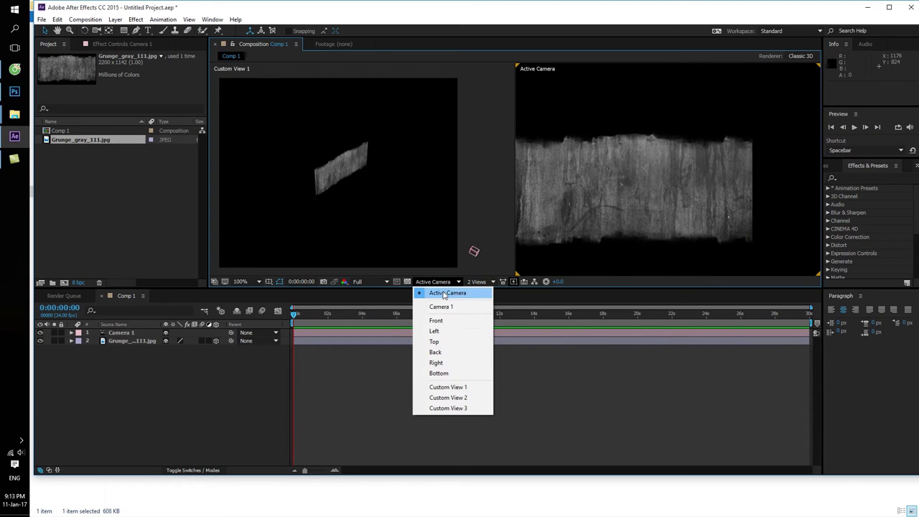
{"action": "left_click", "coordinate": [438, 321]}
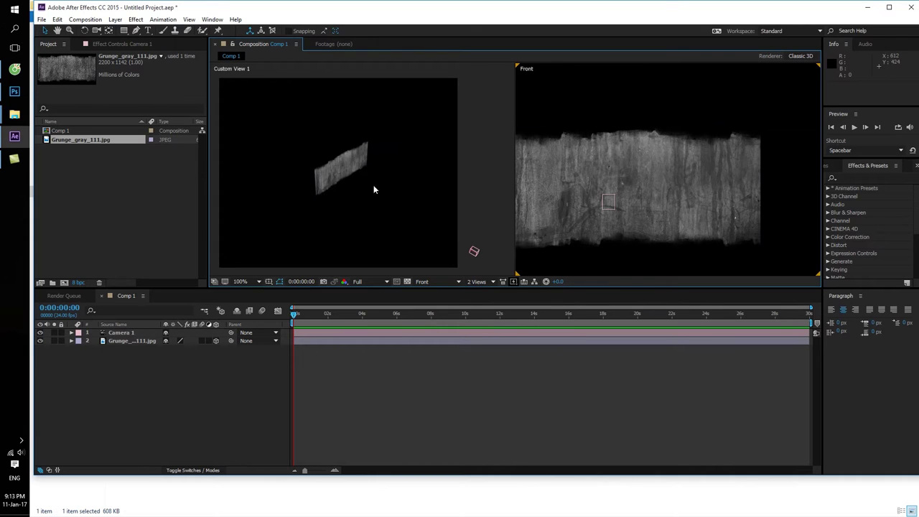
{"action": "left_click", "coordinate": [474, 251]}
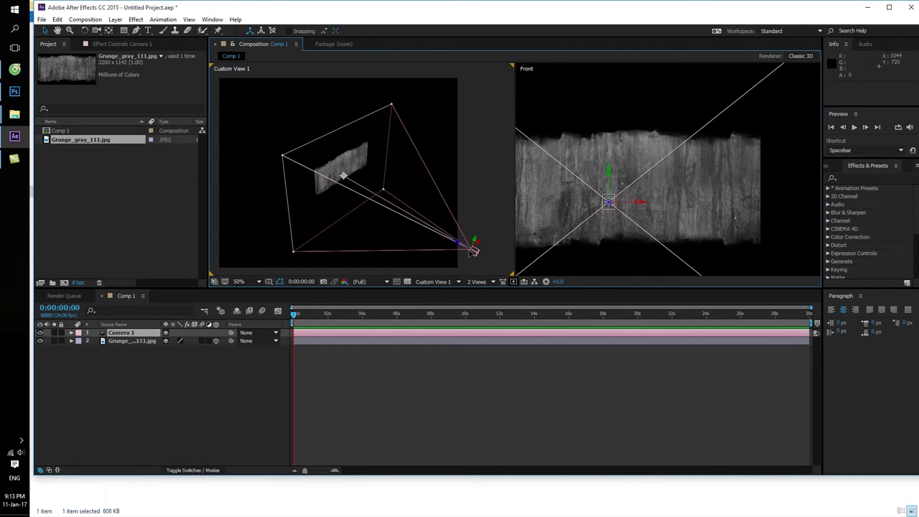
{"action": "left_click", "coordinate": [554, 114]}
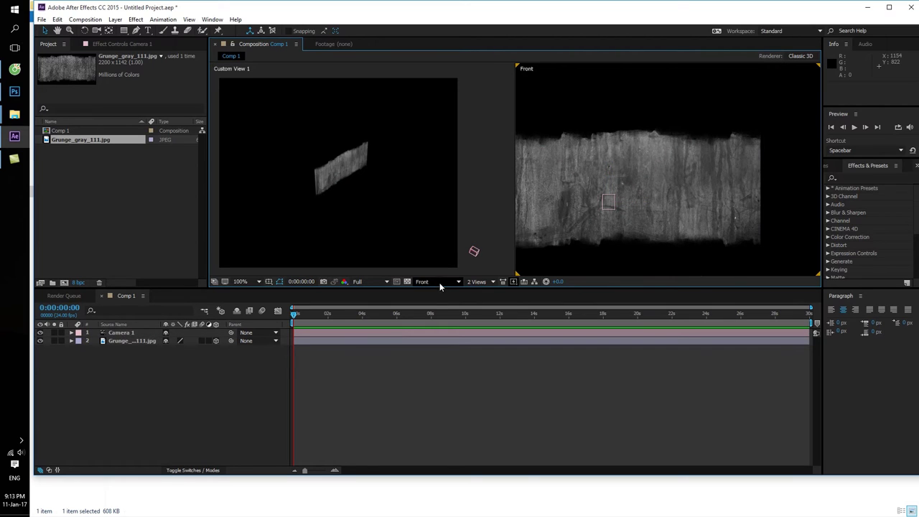
{"action": "left_click", "coordinate": [478, 282]}
{"action": "left_click", "coordinate": [445, 282]}
{"action": "left_click", "coordinate": [478, 282]}
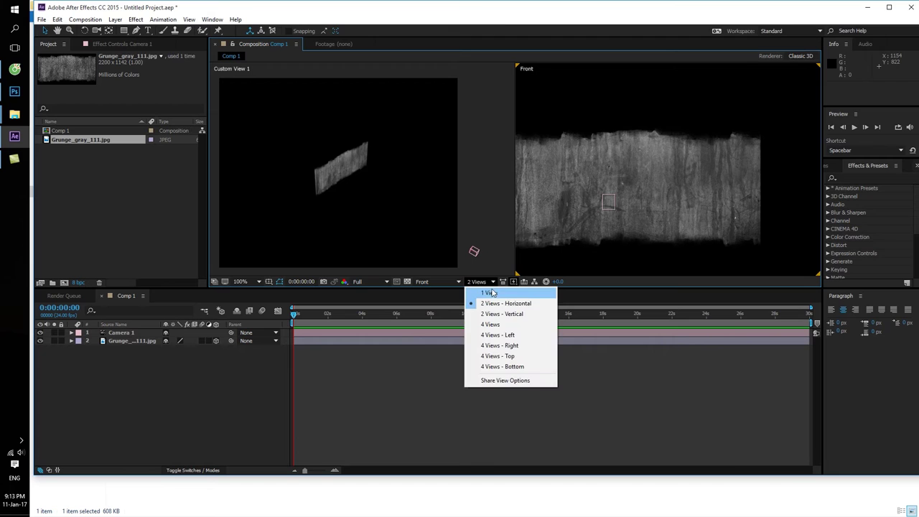
{"action": "left_click", "coordinate": [445, 282]}
{"action": "left_click", "coordinate": [449, 290]}
- Move Camera 1 closer to the grunge wall, to 498.0, 396.0, -1083.8
{"action": "left_click", "coordinate": [404, 223]}
{"action": "mouse_move", "coordinate": [474, 251]}
{"action": "left_mouse_down"}
{"action": "mouse_move", "coordinate": [355, 194]}
{"action": "mouse_move", "coordinate": [493, 230]}
{"action": "left_mouse_up"}
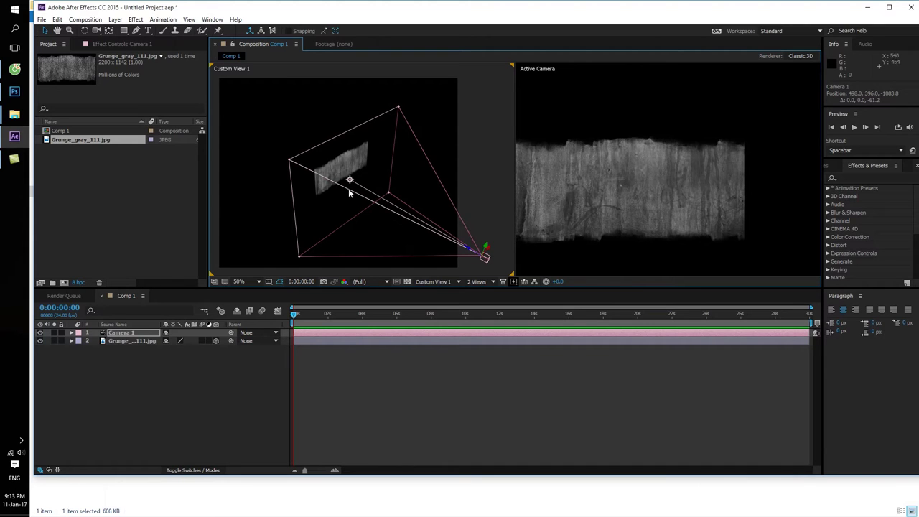
{"action": "left_click", "coordinate": [332, 172]}
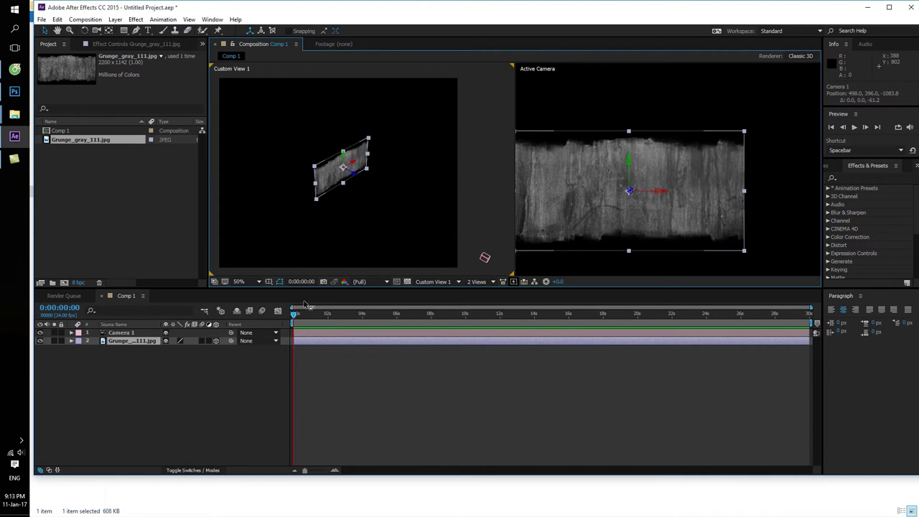
- Set the grunge layer's Orientation Y to 90° so it stands edge-on
{"action": "key", "text": "r"}
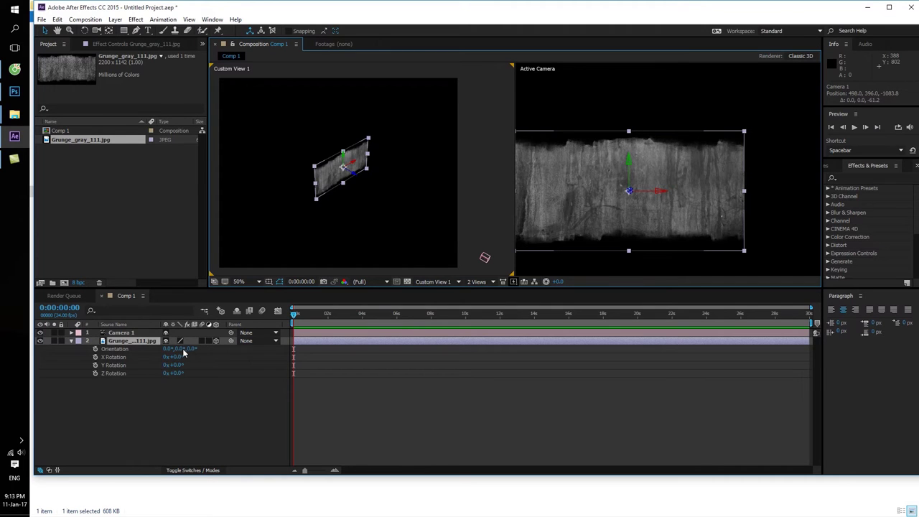
{"action": "left_click_drag", "start_coordinate": [188, 348], "coordinate": [202, 348]}
{"action": "key", "text": "ctrl+z"}
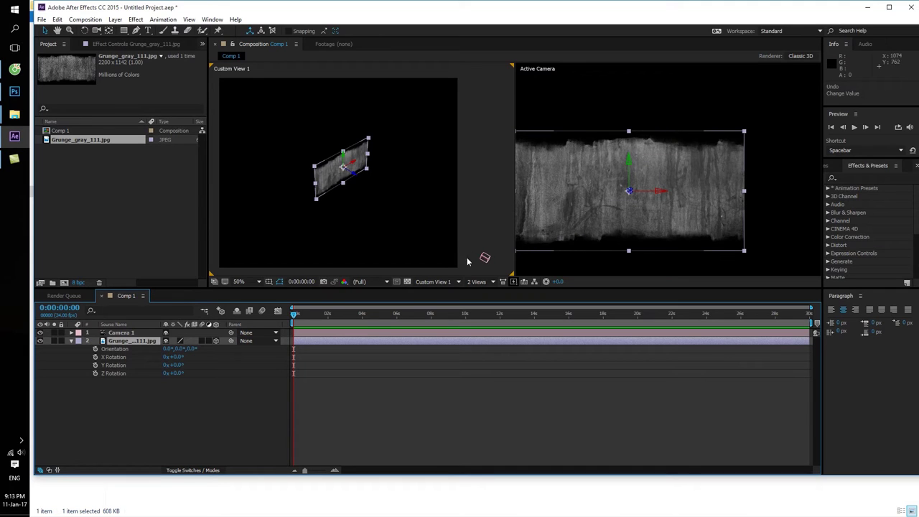
{"action": "left_click_drag", "start_coordinate": [177, 349], "coordinate": [178, 351]}
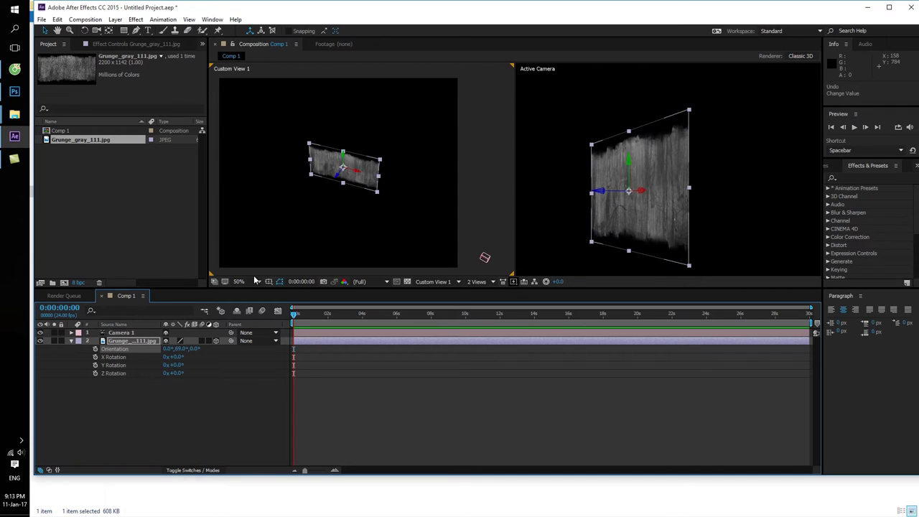
{"action": "left_click_drag", "start_coordinate": [179, 351], "coordinate": [177, 349]}
{"action": "left_click", "coordinate": [178, 348]}
{"action": "type", "text": "90"}
{"action": "key", "text": "Return"}
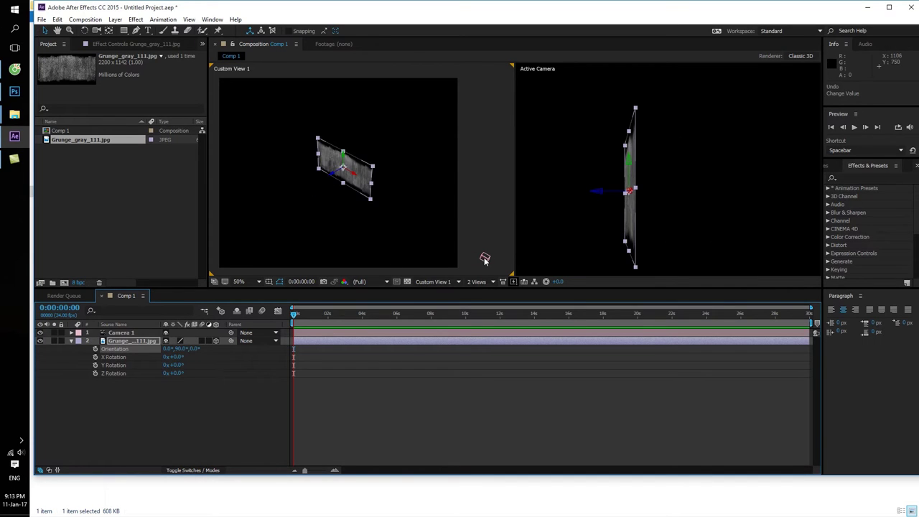
- Undo a trial camera move, then duplicate the grunge layer with Ctrl+D
{"action": "left_click", "coordinate": [485, 257]}
{"action": "left_click_drag", "start_coordinate": [474, 252], "coordinate": [400, 205]}
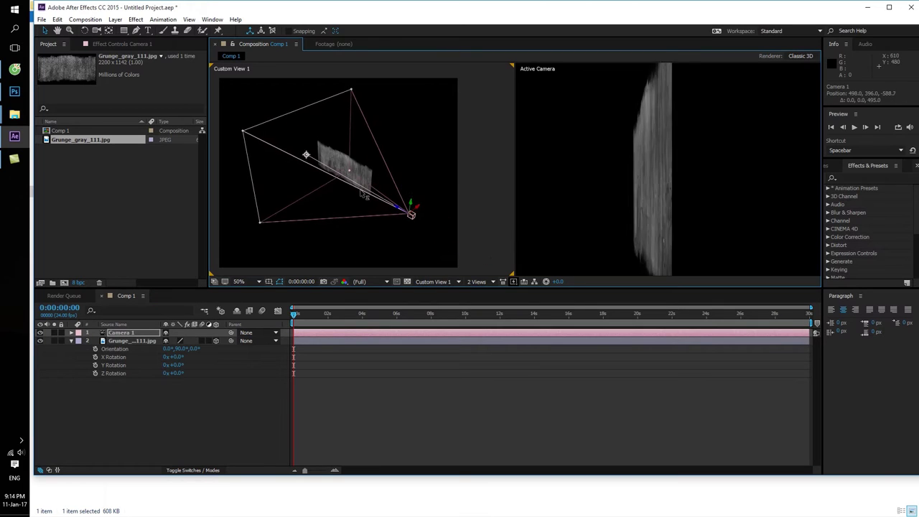
{"action": "key", "text": "ctrl+z"}
{"action": "left_click", "coordinate": [350, 179]}
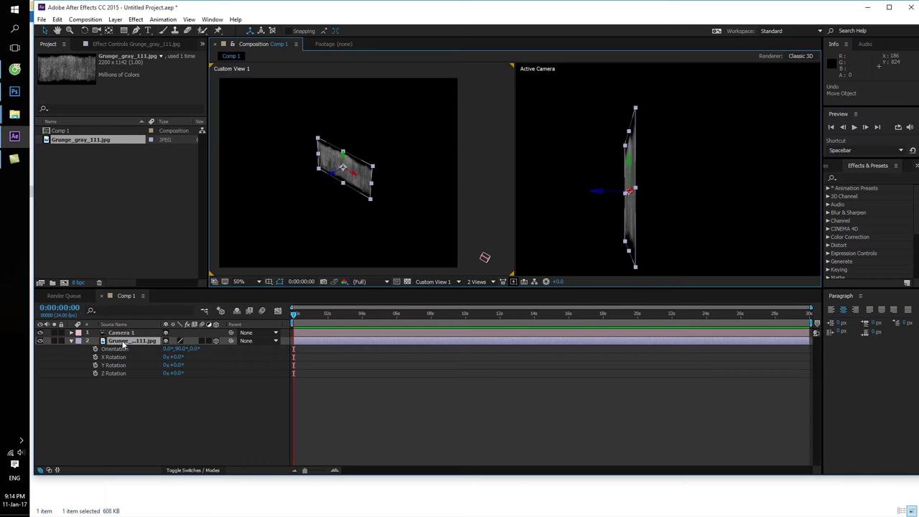
{"action": "key", "text": "ctrl+d"}
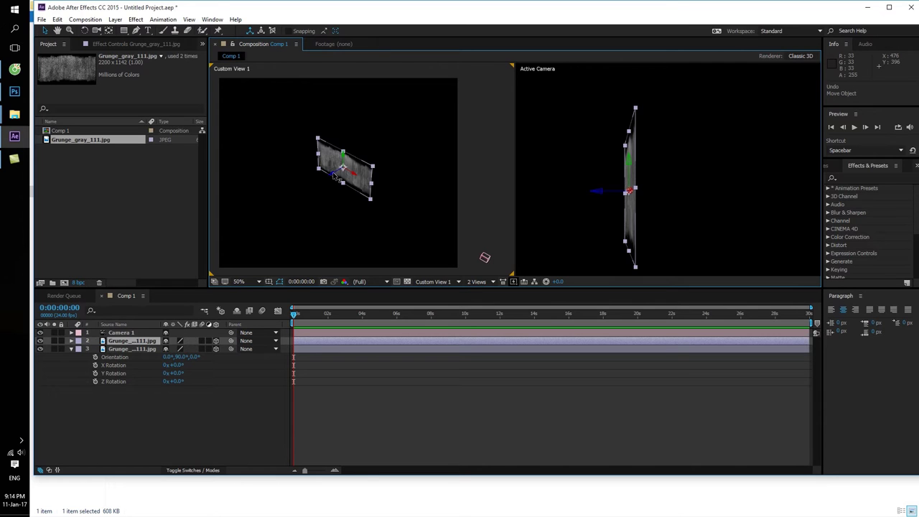
- Reveal the copy's rotation properties and try shifting the wall left, undoing the move
{"action": "key", "text": "r"}
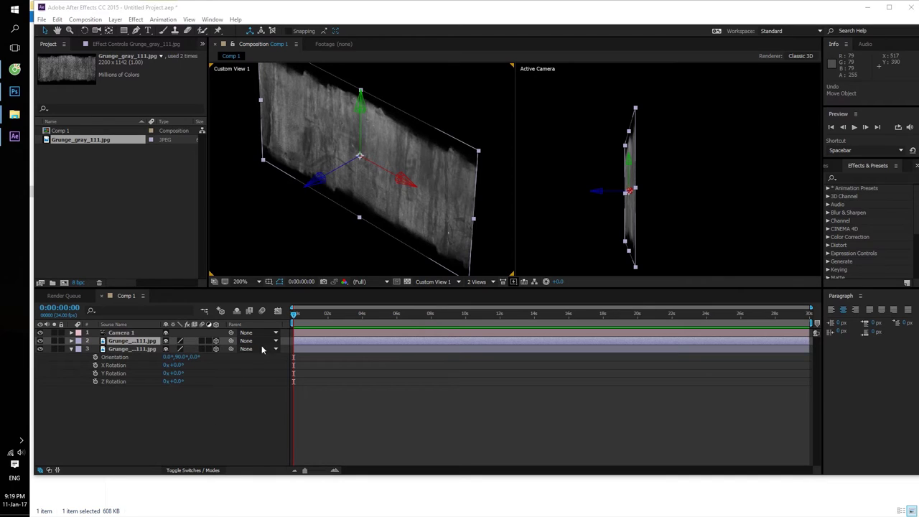
{"action": "left_click", "coordinate": [120, 333]}
{"action": "scroll", "coordinate": [431, 201], "scroll_direction": "down", "scroll_amount": 2}
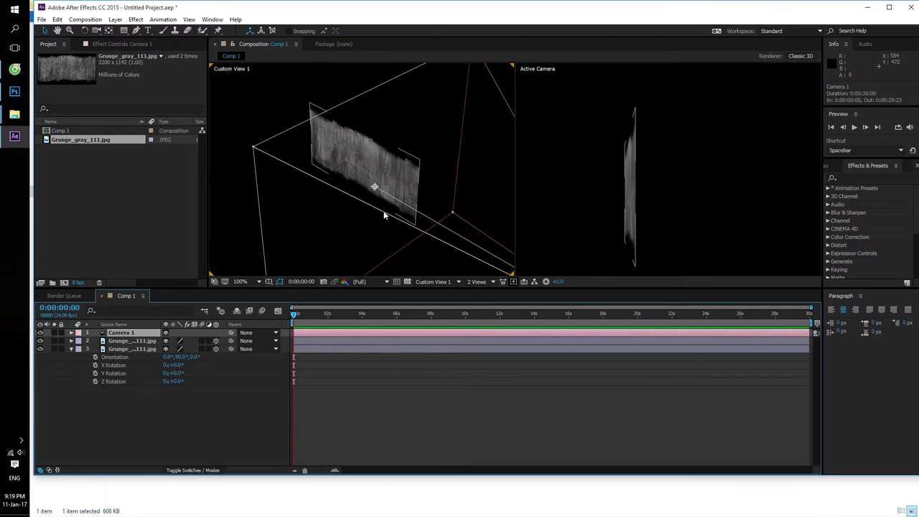
{"action": "scroll", "coordinate": [451, 216], "scroll_direction": "down", "scroll_amount": 1}
{"action": "scroll", "coordinate": [370, 169], "scroll_direction": "up", "scroll_amount": 2}
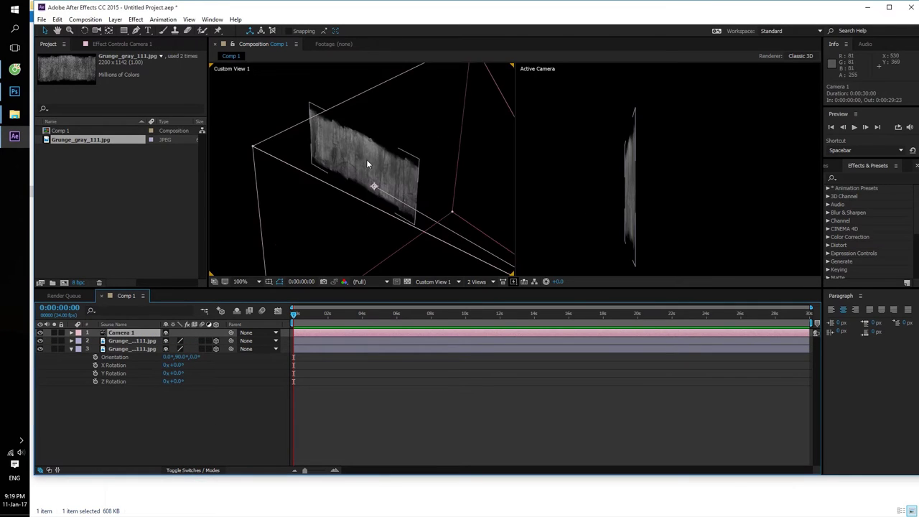
{"action": "left_click", "coordinate": [353, 173]}
{"action": "left_click_drag", "start_coordinate": [345, 178], "coordinate": [307, 181]}
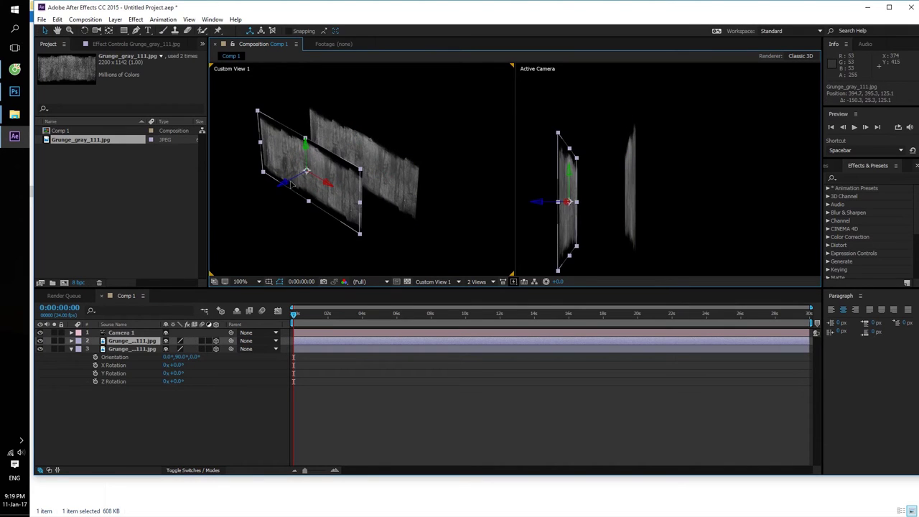
{"action": "key", "text": "ctrl+z"}
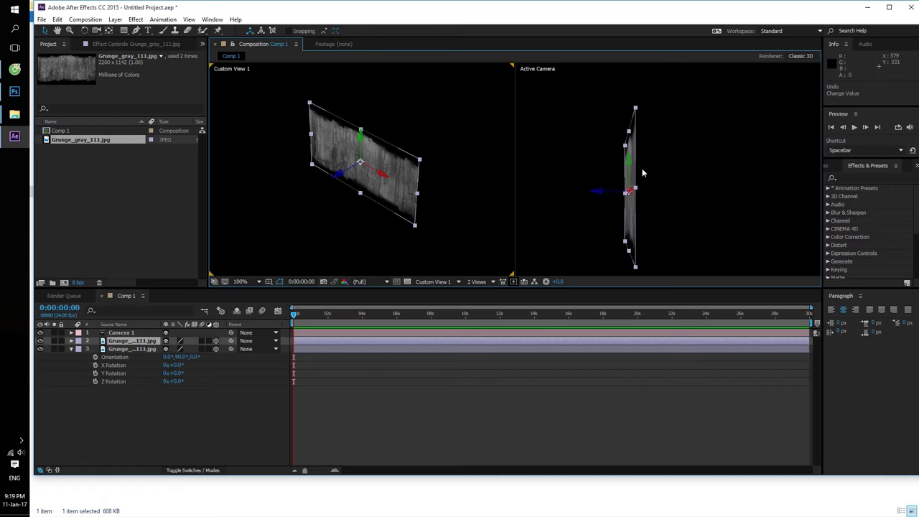
- Offset the wall copy as a parallel wall and duplicate it into a third grunge layer
{"action": "left_click_drag", "start_coordinate": [596, 195], "coordinate": [504, 192]}
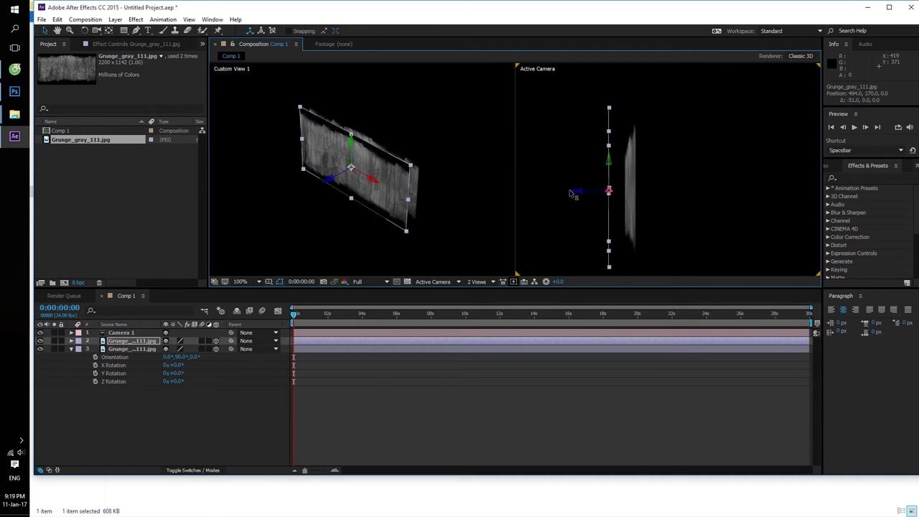
{"action": "left_click", "coordinate": [503, 192]}
{"action": "key", "text": "ctrl+z"}
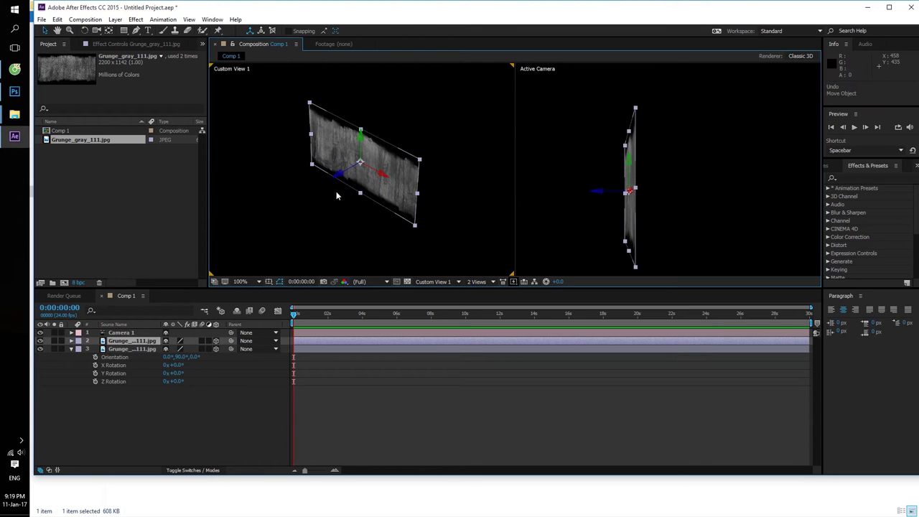
{"action": "mouse_move", "coordinate": [342, 178]}
{"action": "left_mouse_down"}
{"action": "mouse_move", "coordinate": [309, 197]}
{"action": "mouse_move", "coordinate": [264, 192]}
{"action": "mouse_move", "coordinate": [270, 250]}
{"action": "left_mouse_up"}
{"action": "key", "text": "ctrl+z"}
{"action": "key", "text": "ctrl+d"}
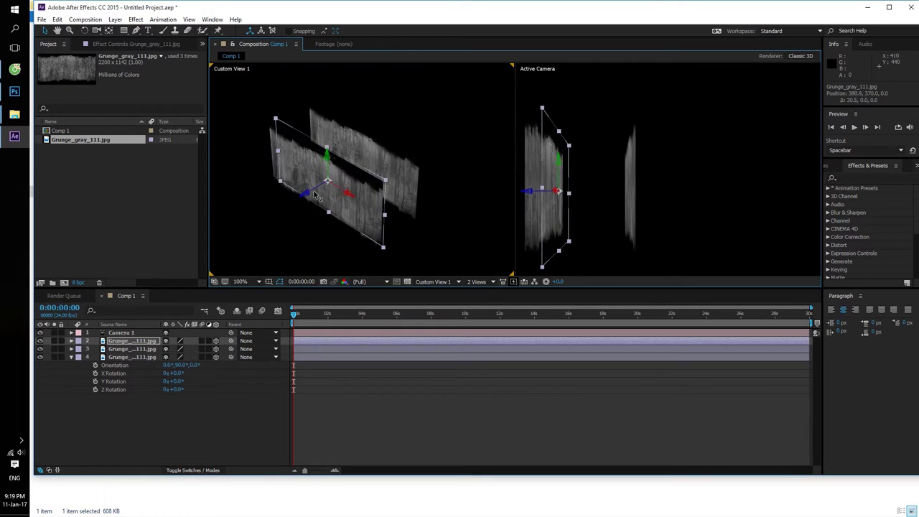
- Set layer 2's X Rotation to 90° and raise it to form the ceiling
{"action": "key", "text": "r"}
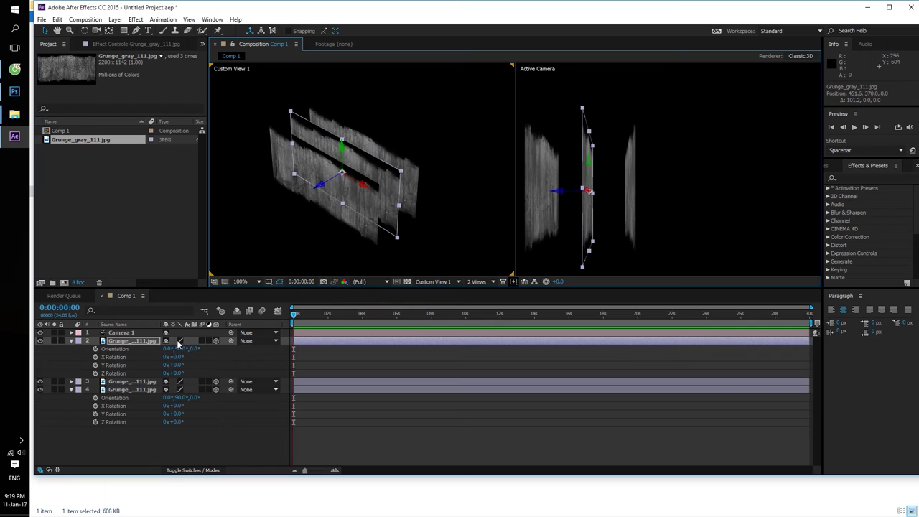
{"action": "mouse_move", "coordinate": [175, 366]}
{"action": "left_mouse_down"}
{"action": "mouse_move", "coordinate": [188, 367]}
{"action": "mouse_move", "coordinate": [172, 357]}
{"action": "mouse_move", "coordinate": [142, 361]}
{"action": "mouse_move", "coordinate": [164, 362]}
{"action": "left_mouse_up"}
{"action": "key", "text": "ctrl+z"}
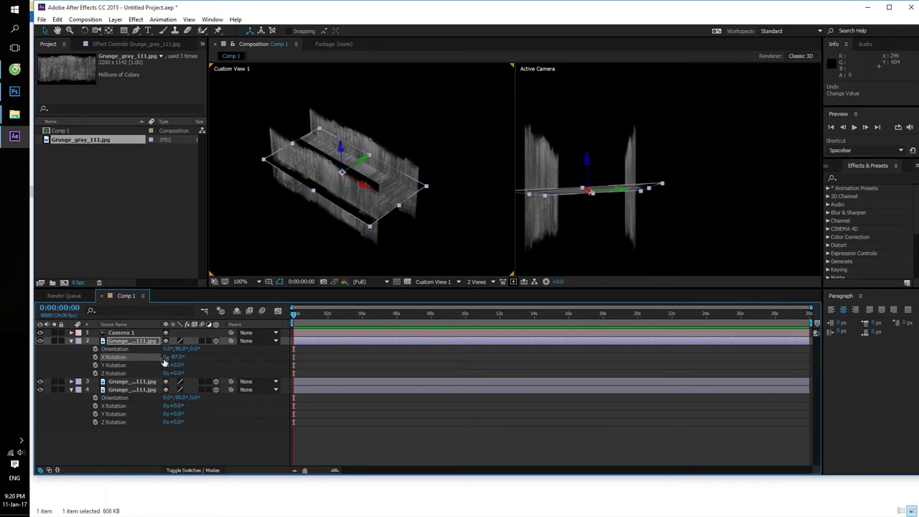
{"action": "type", "text": "90"}
{"action": "key", "text": "Return"}
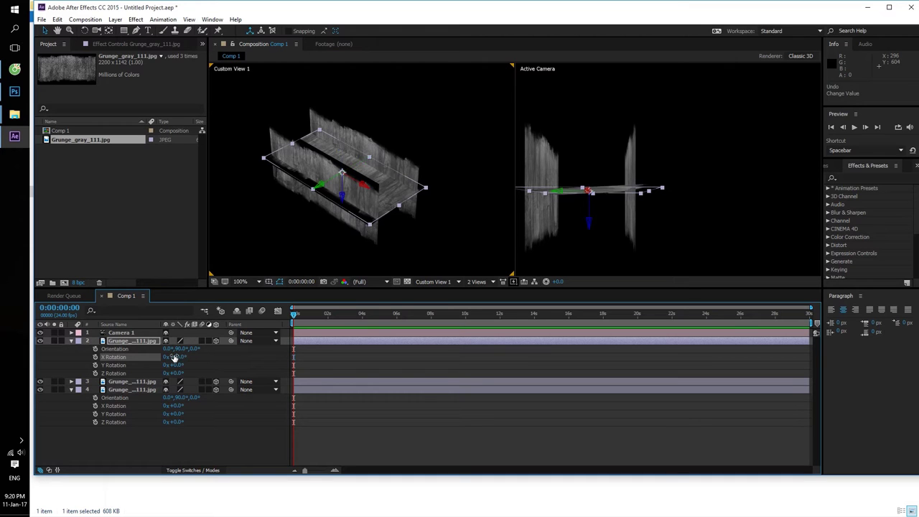
{"action": "mouse_move", "coordinate": [344, 198]}
{"action": "left_mouse_down"}
{"action": "mouse_move", "coordinate": [342, 147]}
{"action": "mouse_move", "coordinate": [326, 157]}
{"action": "left_mouse_up"}
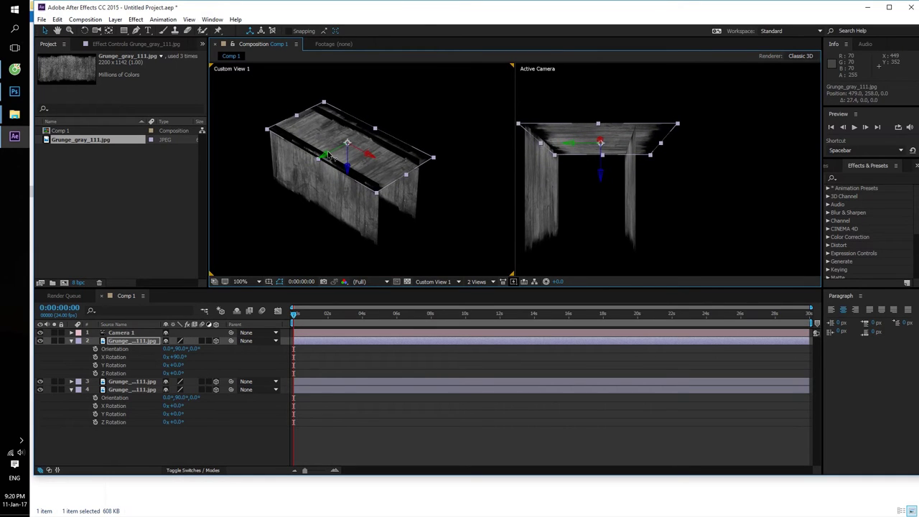
- Nudge the side wall right, then duplicate the ceiling and drag the copy down as the floor
{"action": "left_click", "coordinate": [623, 193]}
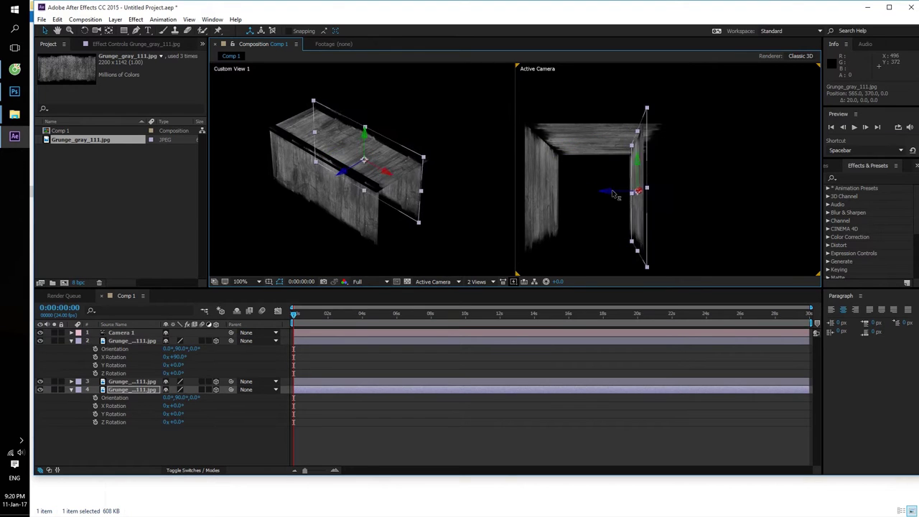
{"action": "left_click_drag", "start_coordinate": [602, 195], "coordinate": [632, 193]}
{"action": "left_click", "coordinate": [607, 143]}
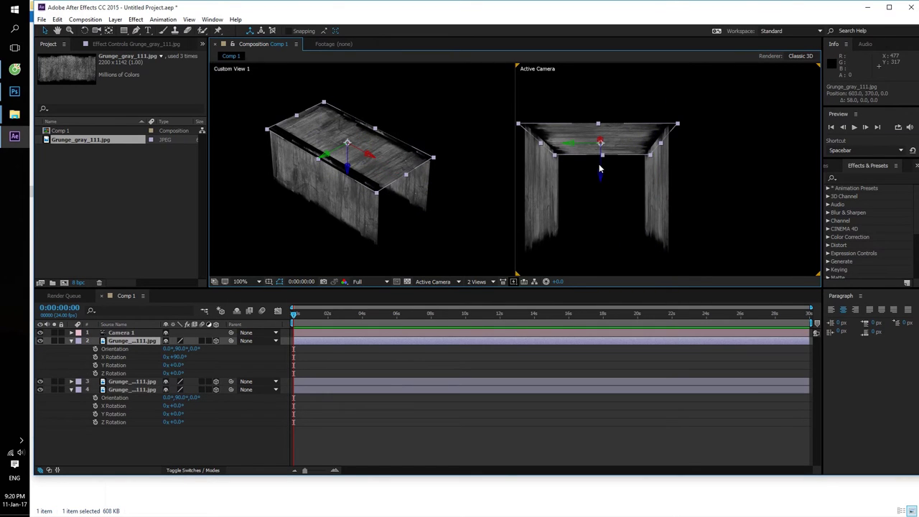
{"action": "key", "text": "ctrl+d"}
{"action": "left_click_drag", "start_coordinate": [600, 170], "coordinate": [596, 287]}
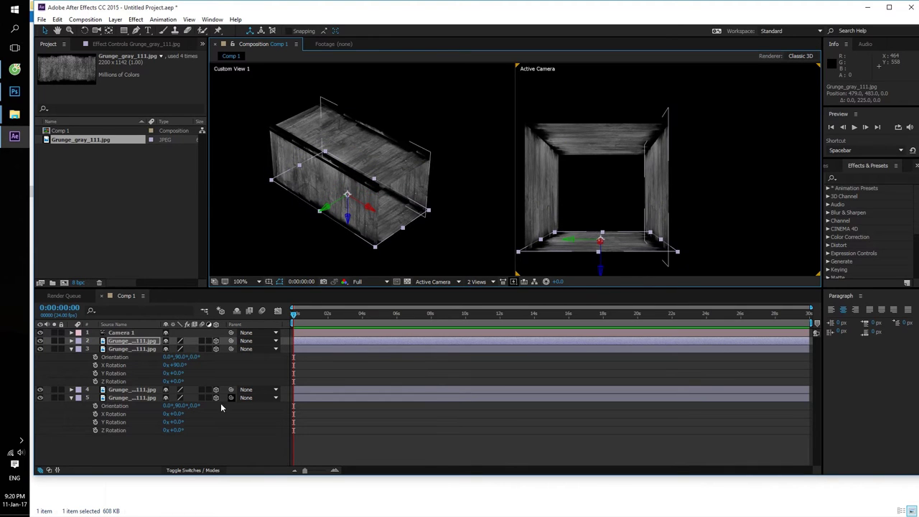
- Pull Camera 1 back to 413.3, 396.0, -969.3 to frame the four-wall tunnel
{"action": "left_click", "coordinate": [120, 333]}
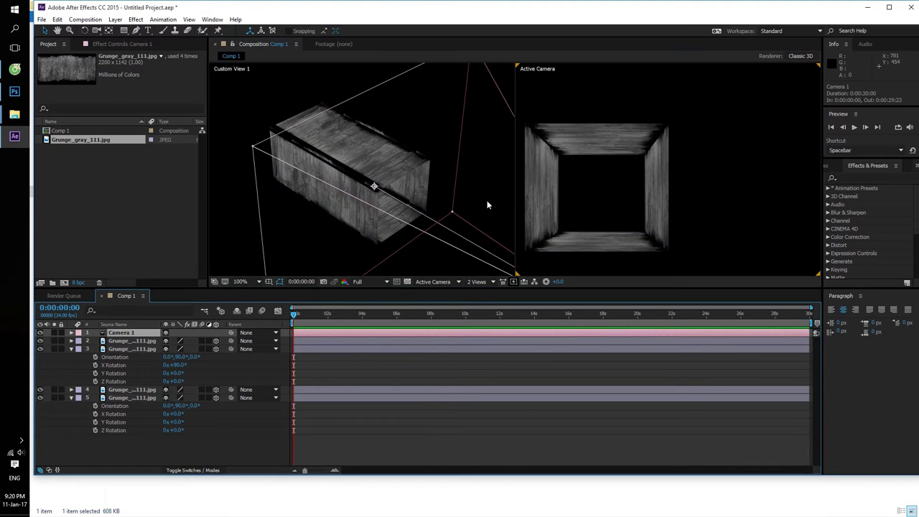
{"action": "scroll", "coordinate": [487, 204], "scroll_direction": "down", "scroll_amount": 2}
{"action": "mouse_move", "coordinate": [468, 241]}
{"action": "left_mouse_down"}
{"action": "mouse_move", "coordinate": [537, 279]}
{"action": "mouse_move", "coordinate": [331, 183]}
{"action": "mouse_move", "coordinate": [439, 240]}
{"action": "mouse_move", "coordinate": [466, 227]}
{"action": "mouse_move", "coordinate": [442, 249]}
{"action": "left_mouse_up"}
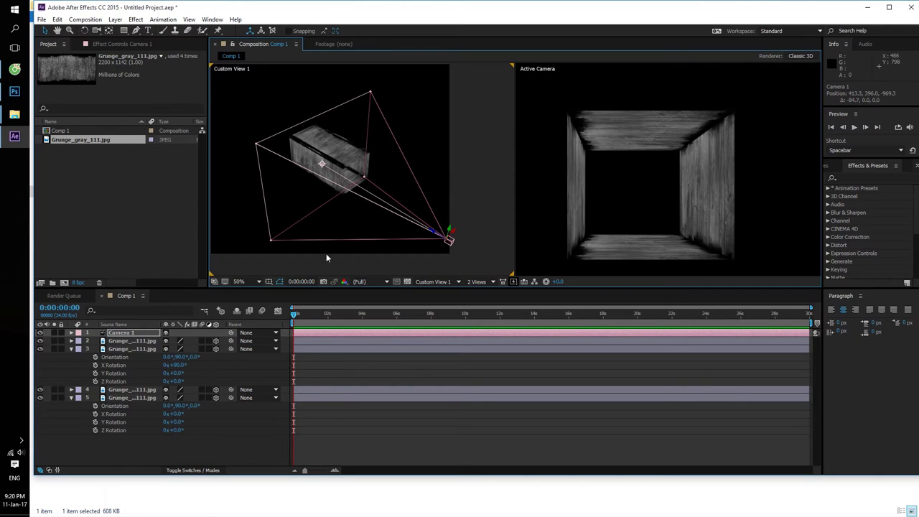
{"action": "left_click", "coordinate": [316, 164]}
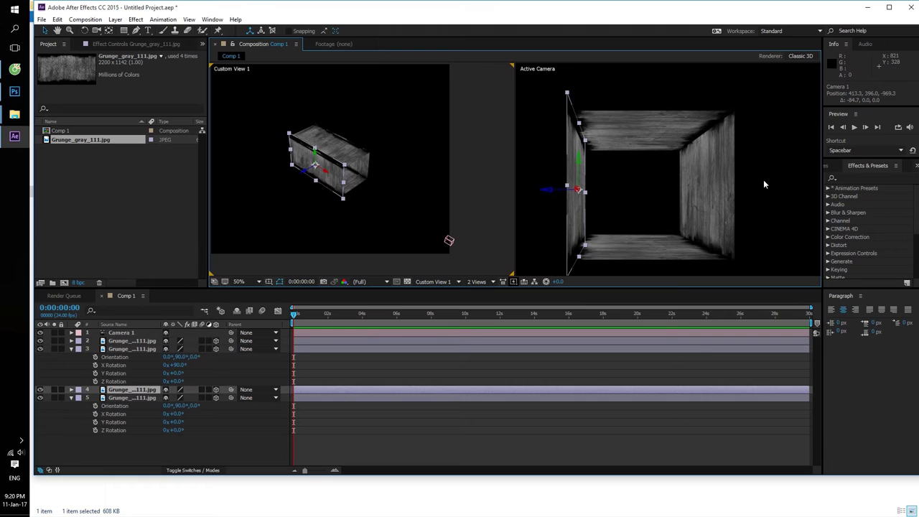
- Apply Motion Tile to grunge layer 4 with Output Width 780
{"action": "left_click", "coordinate": [826, 170]}
{"action": "left_click", "coordinate": [886, 166]}
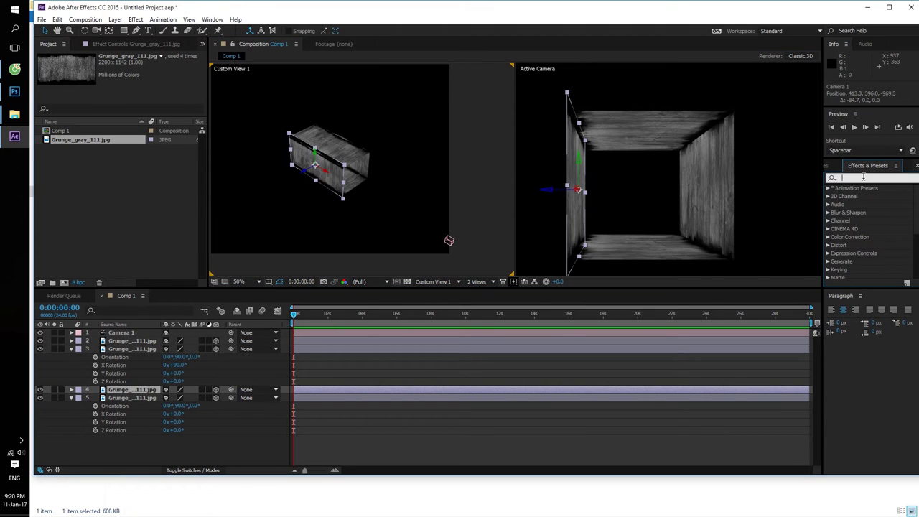
{"action": "left_click", "coordinate": [863, 177]}
{"action": "type", "text": "motionn"}
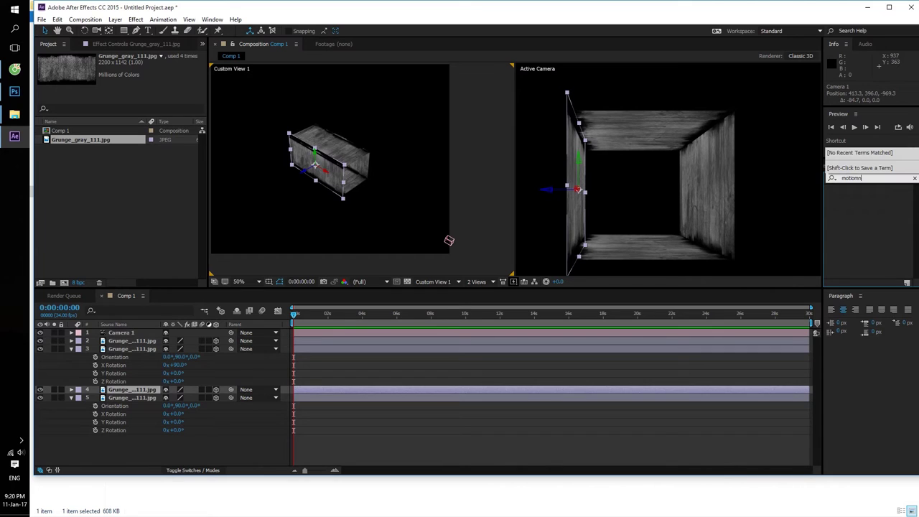
{"action": "key", "text": "BackSpace"}
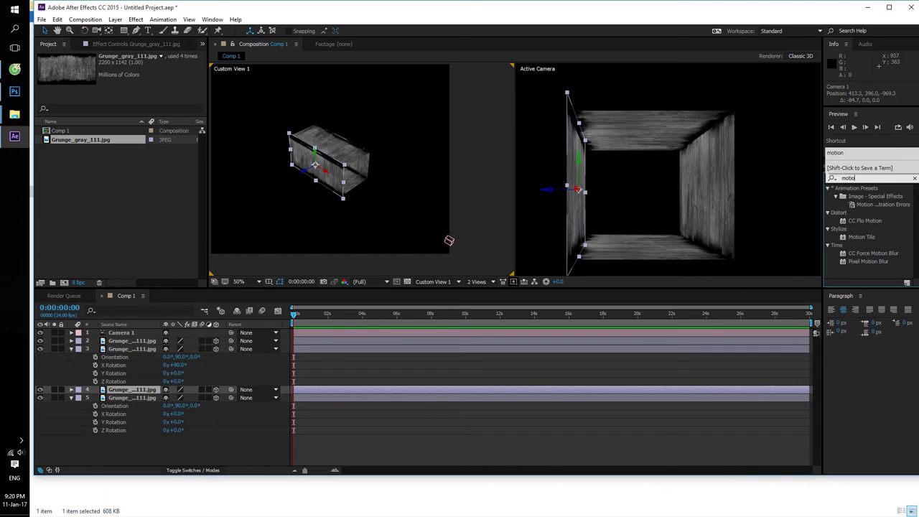
{"action": "left_click_drag", "start_coordinate": [882, 237], "coordinate": [566, 210]}
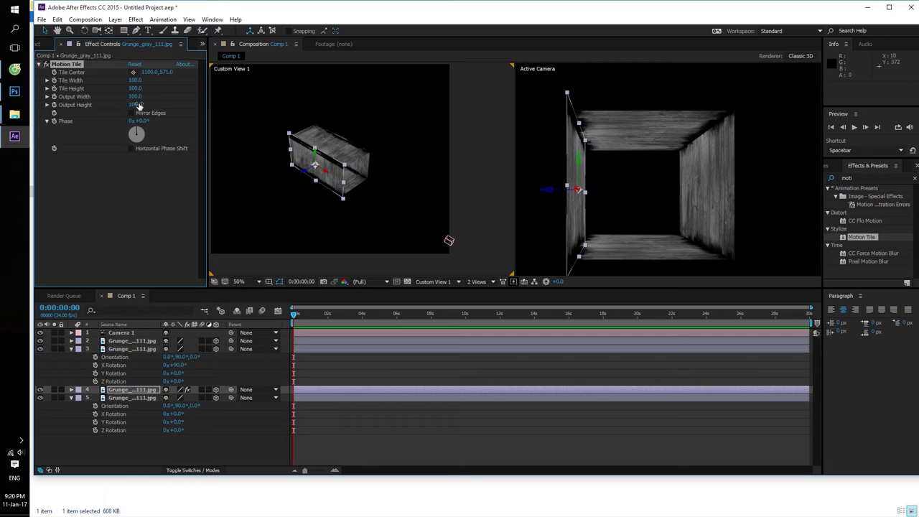
{"action": "left_click_drag", "start_coordinate": [132, 105], "coordinate": [164, 98]}
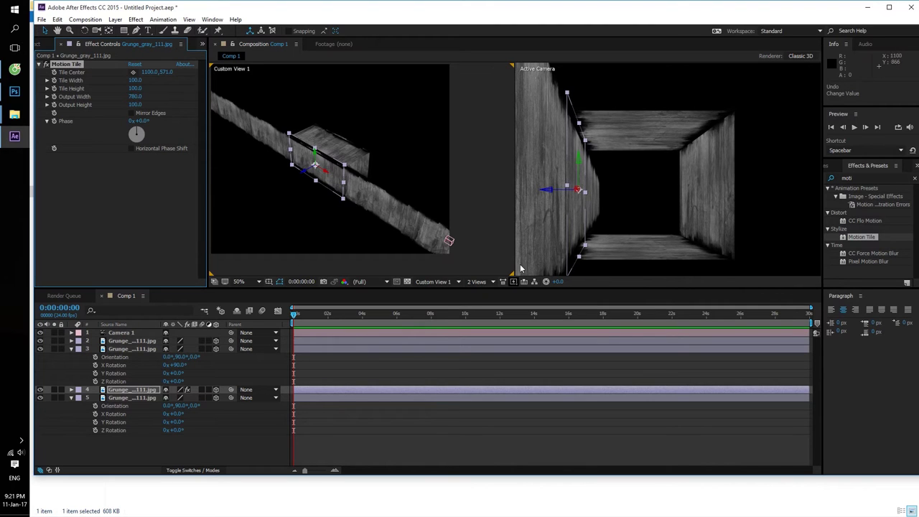
- Paste the Motion Tile effect onto the other three grunge panels
{"action": "left_click", "coordinate": [632, 140]}
{"action": "left_click", "coordinate": [643, 245], "text": "shift"}
{"action": "left_click", "coordinate": [635, 246], "text": "shift"}
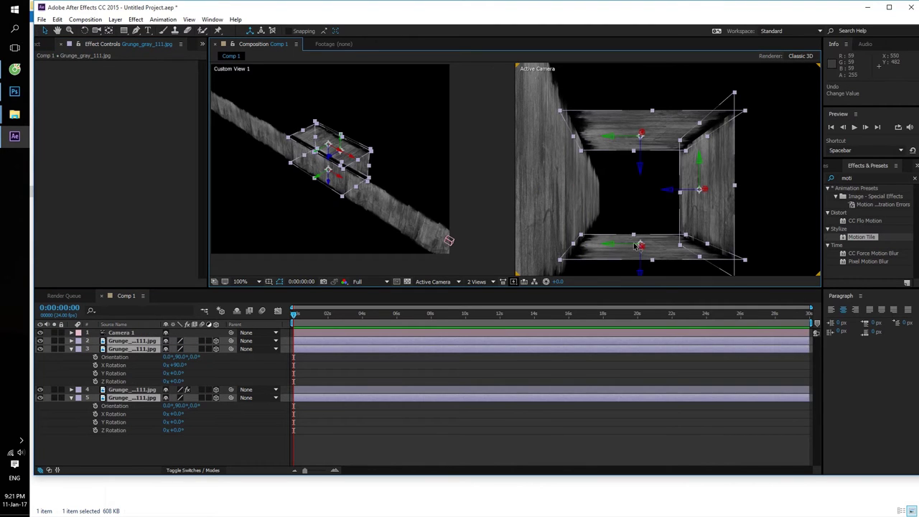
{"action": "key", "text": "ctrl+v"}
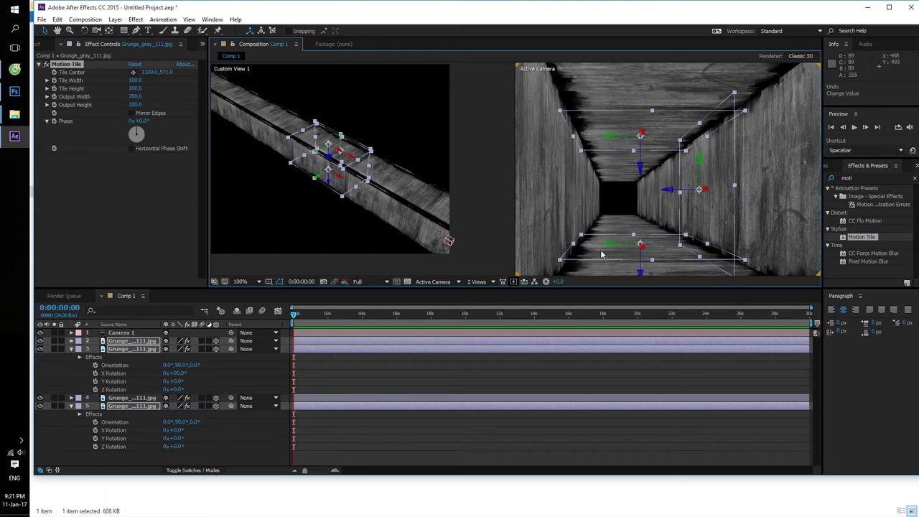
{"action": "left_click", "coordinate": [396, 252]}
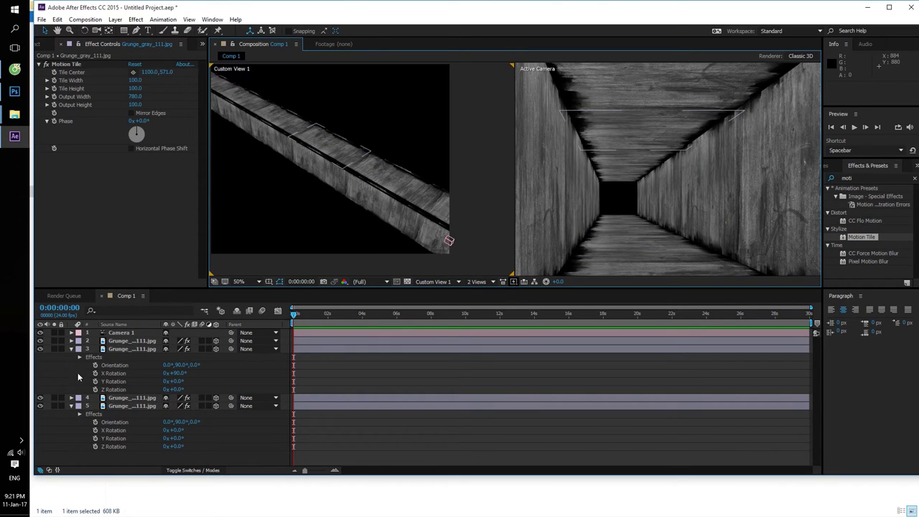
- Create a new blue Point light in the composition
{"action": "left_click", "coordinate": [71, 349]}
{"action": "right_click", "coordinate": [73, 411]}
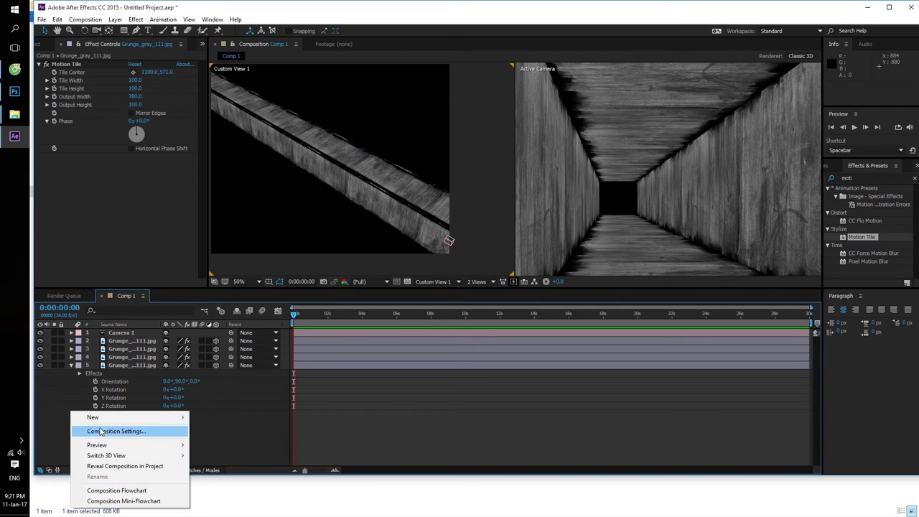
{"action": "mouse_move", "coordinate": [93, 417]}
{"action": "left_click", "coordinate": [231, 359]}
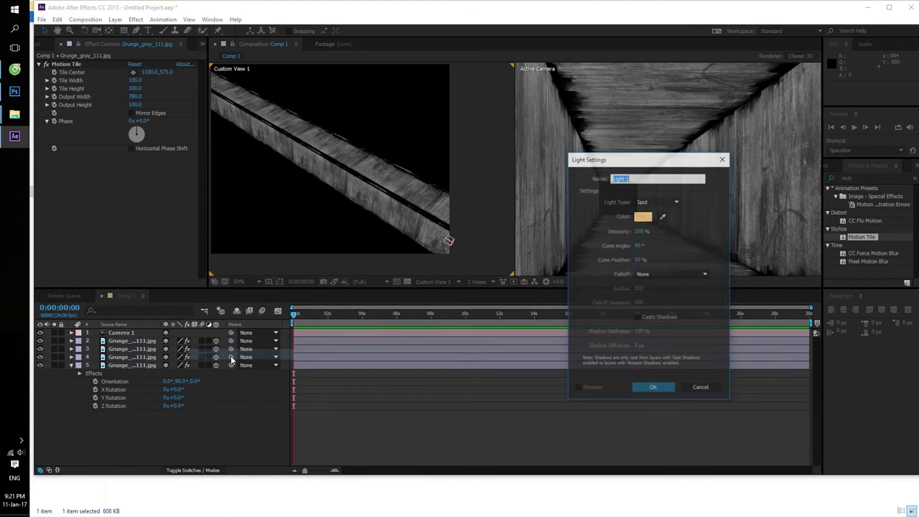
{"action": "left_click_drag", "start_coordinate": [630, 163], "coordinate": [342, 171]}
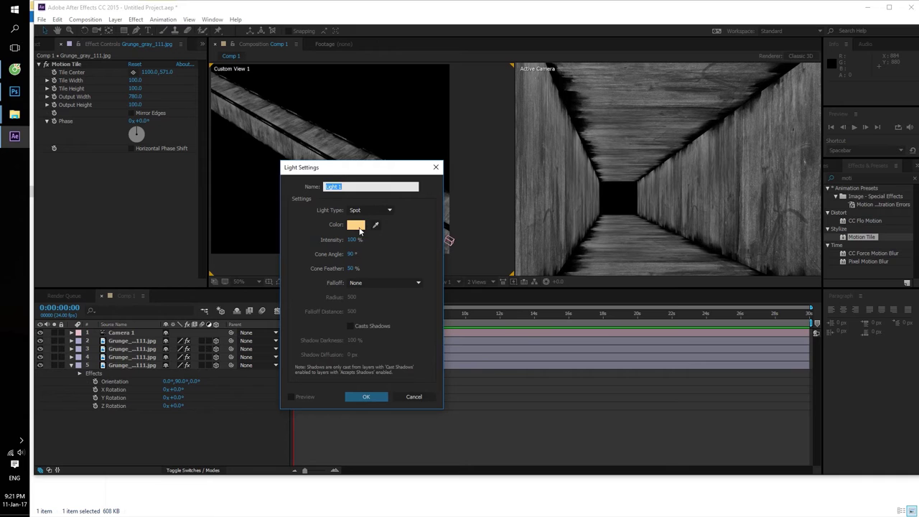
{"action": "left_click", "coordinate": [366, 210]}
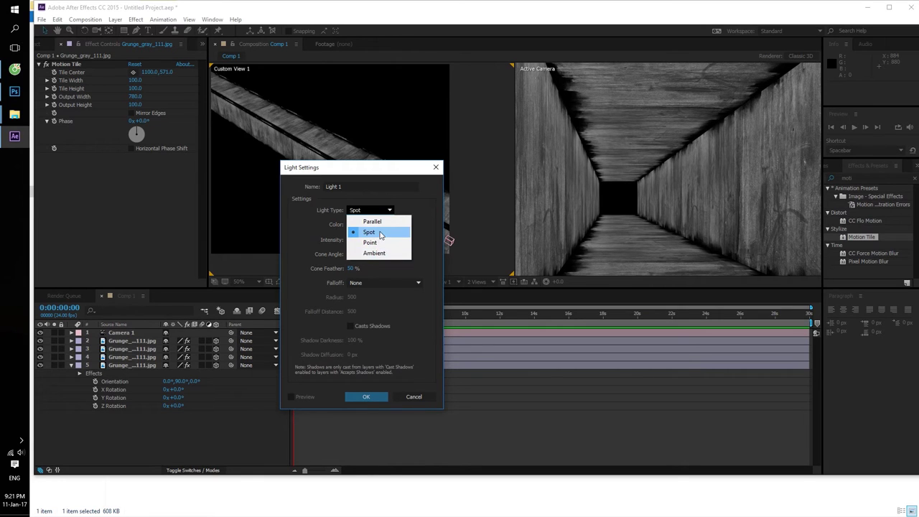
{"action": "left_click", "coordinate": [377, 242]}
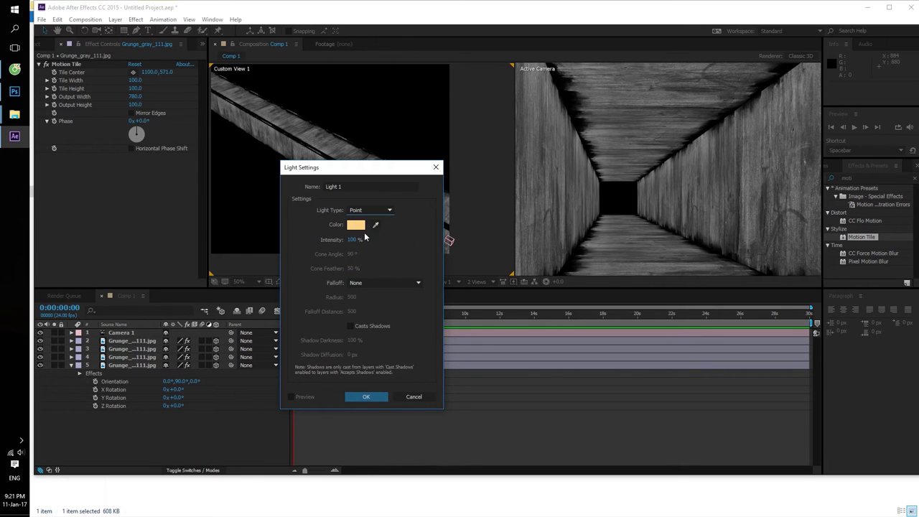
{"action": "left_click", "coordinate": [356, 225]}
{"action": "left_click_drag", "start_coordinate": [740, 334], "coordinate": [740, 341]}
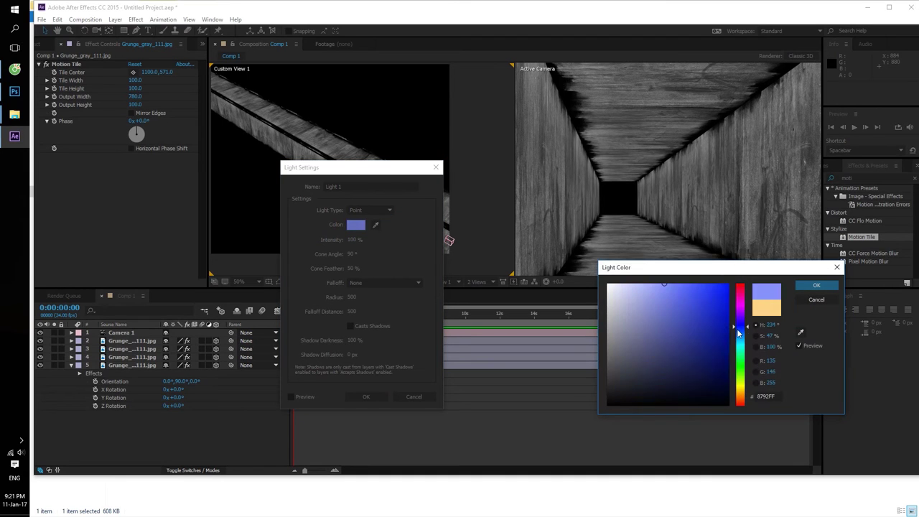
{"action": "left_click", "coordinate": [817, 285]}
{"action": "left_click", "coordinate": [366, 397]}
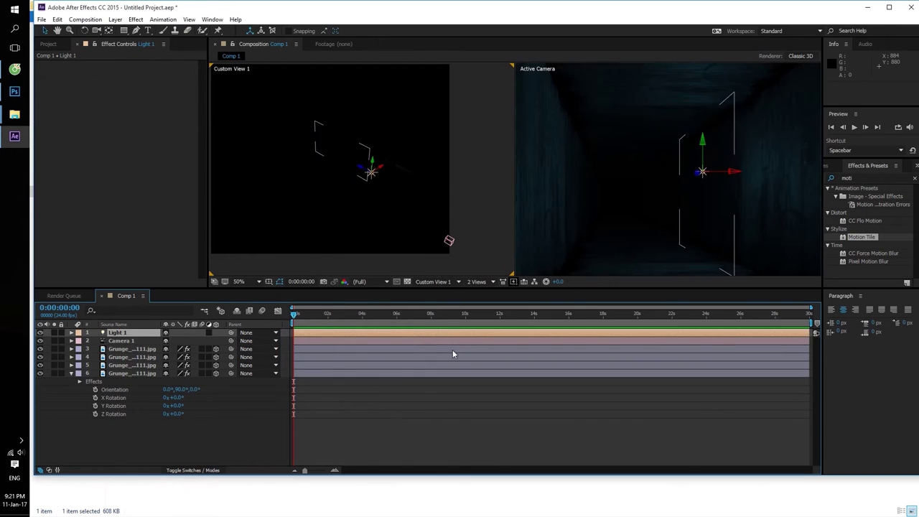
- Shift Light 1 sideways and raise its Intensity to 499%
{"action": "mouse_move", "coordinate": [734, 176]}
{"action": "left_mouse_down"}
{"action": "mouse_move", "coordinate": [690, 180]}
{"action": "mouse_move", "coordinate": [704, 181]}
{"action": "left_mouse_up"}
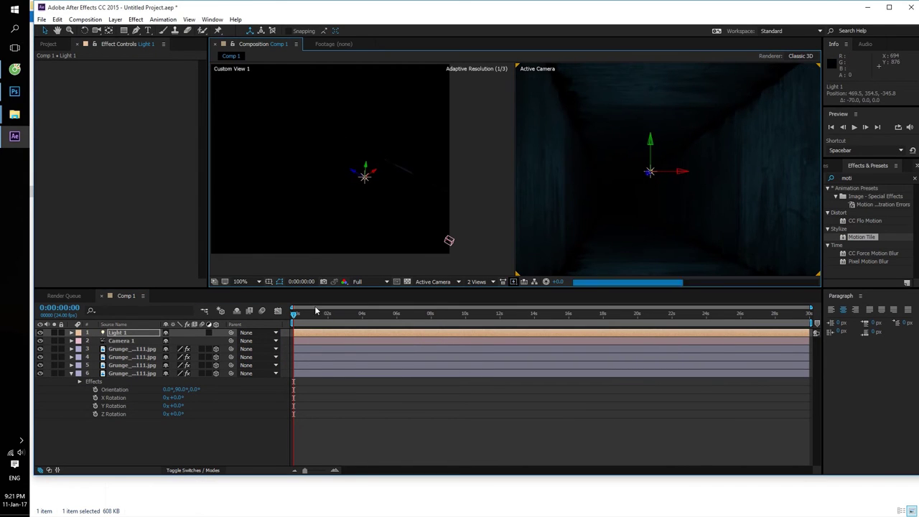
{"action": "left_click", "coordinate": [72, 332]}
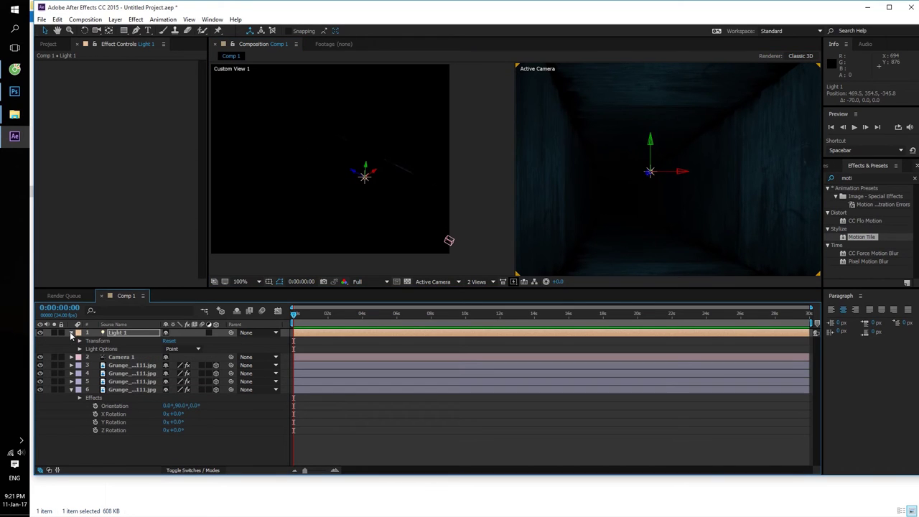
{"action": "left_click", "coordinate": [79, 349]}
{"action": "mouse_move", "coordinate": [169, 357]}
{"action": "left_mouse_down"}
{"action": "mouse_move", "coordinate": [360, 333]}
{"action": "mouse_move", "coordinate": [321, 333]}
{"action": "left_mouse_up"}
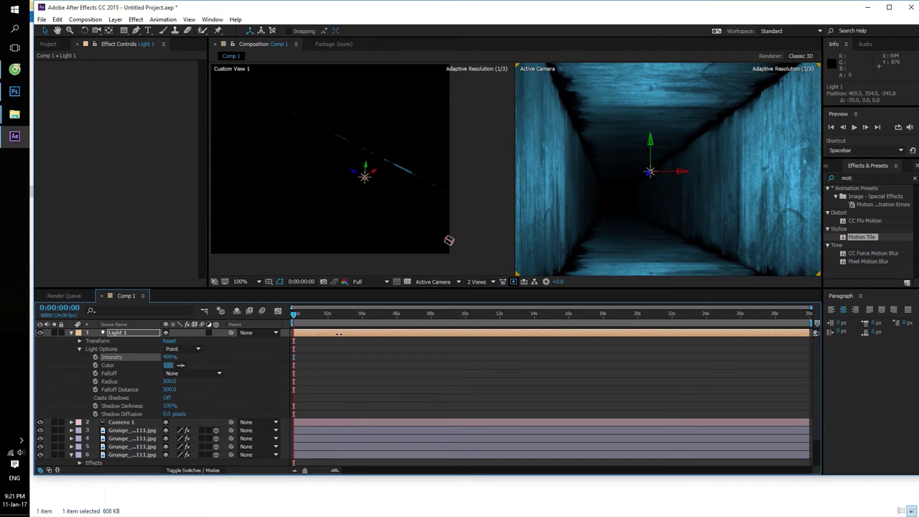
- Create a new Ambient light, Light 2, in the composition
{"action": "left_click", "coordinate": [71, 332]}
{"action": "right_click", "coordinate": [102, 334]}
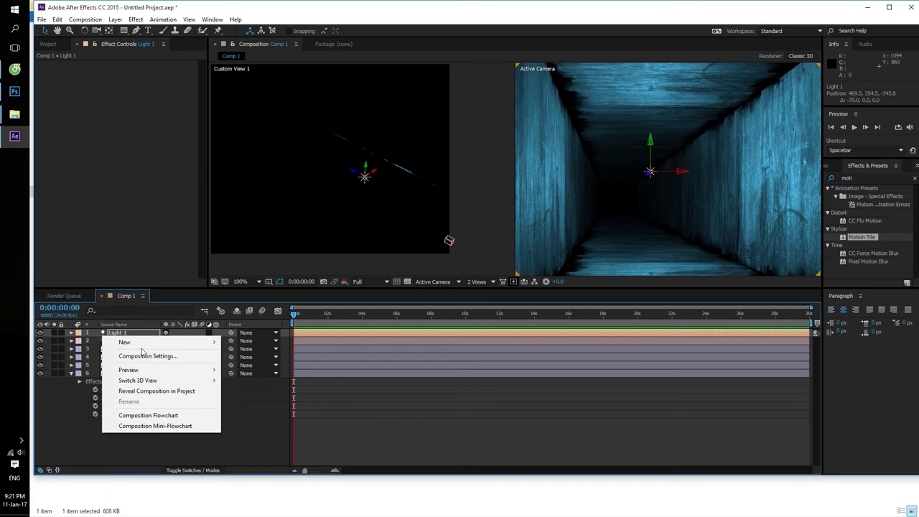
{"action": "mouse_move", "coordinate": [125, 342]}
{"action": "left_click", "coordinate": [245, 374]}
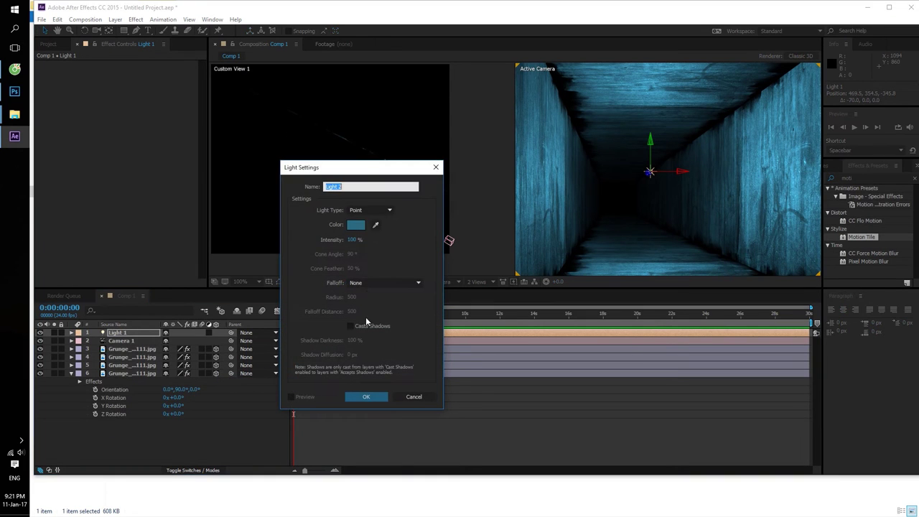
{"action": "left_click", "coordinate": [361, 211]}
{"action": "left_click", "coordinate": [362, 250]}
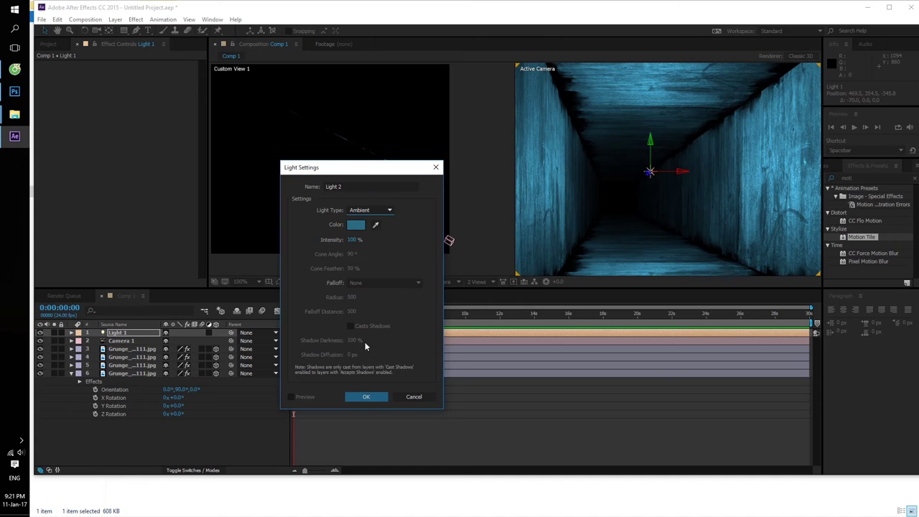
{"action": "left_click", "coordinate": [366, 398]}
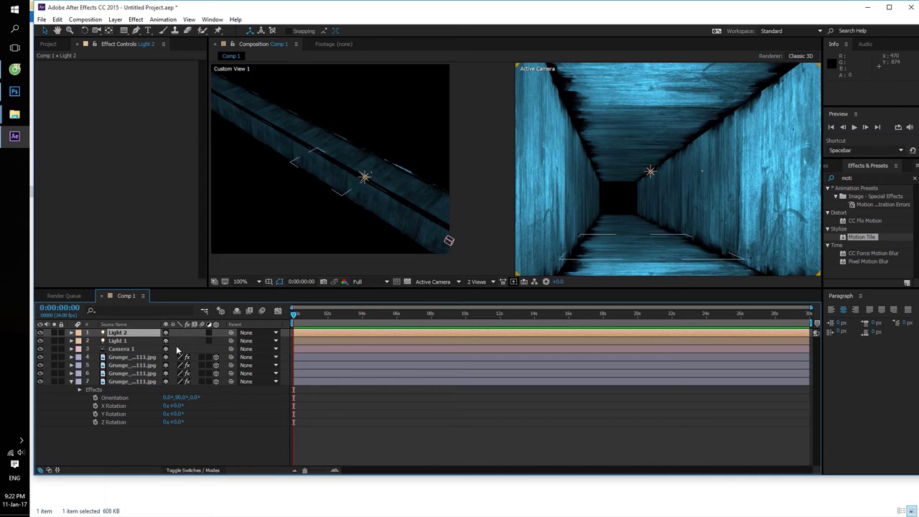
- Lower Light 2's Intensity in Light Options to about 30%
{"action": "key", "text": "ctrl+Down"}
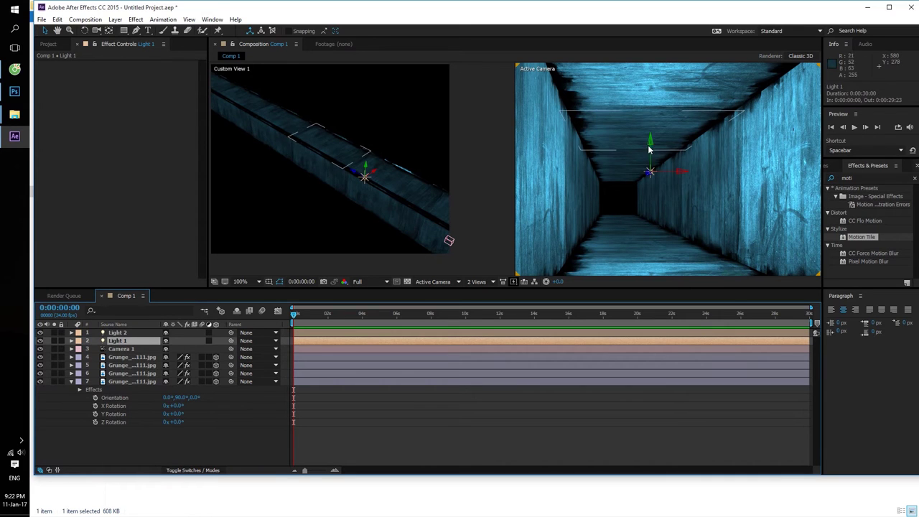
{"action": "left_click", "coordinate": [651, 149]}
{"action": "left_click", "coordinate": [652, 162]}
{"action": "left_click", "coordinate": [651, 167]}
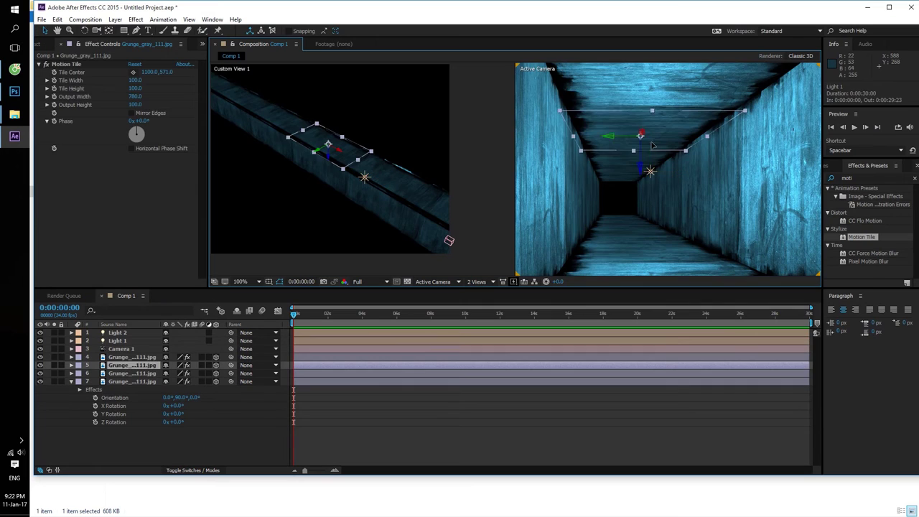
{"action": "key", "text": "ctrl+z"}
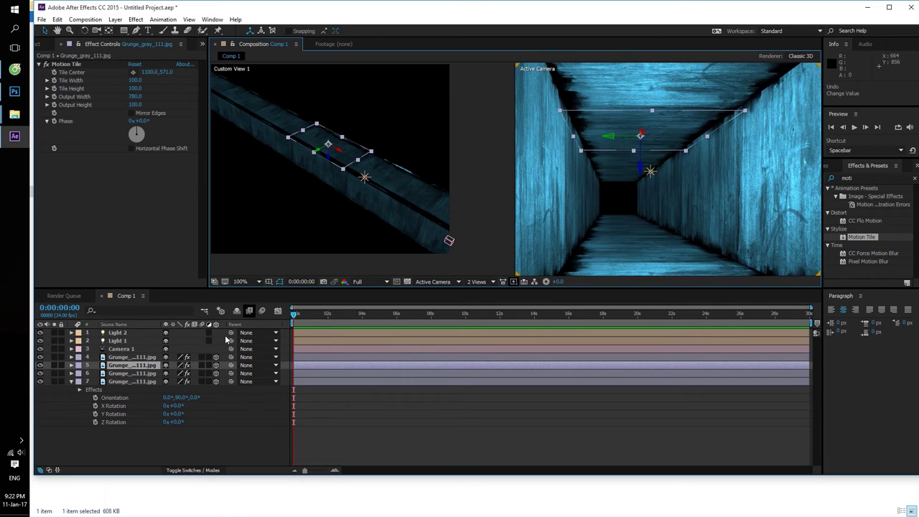
{"action": "left_click", "coordinate": [115, 333]}
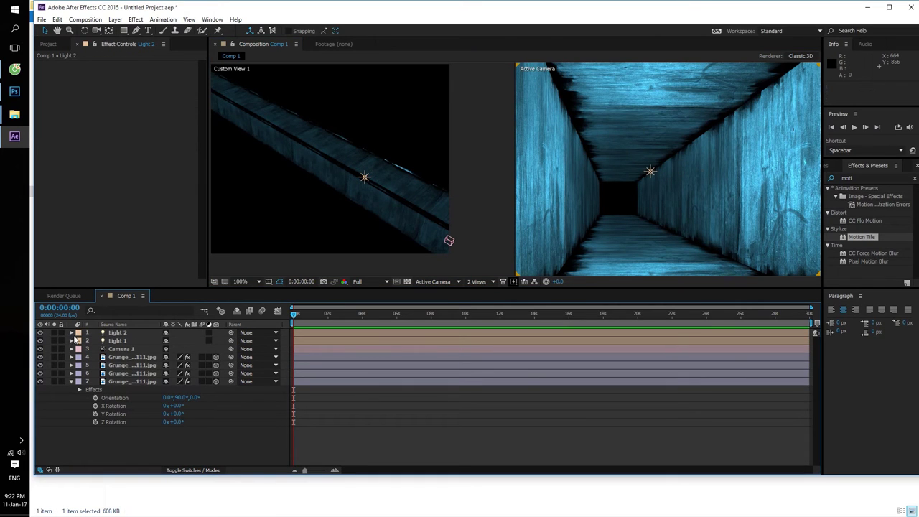
{"action": "left_click", "coordinate": [72, 334]}
{"action": "left_click", "coordinate": [79, 341]}
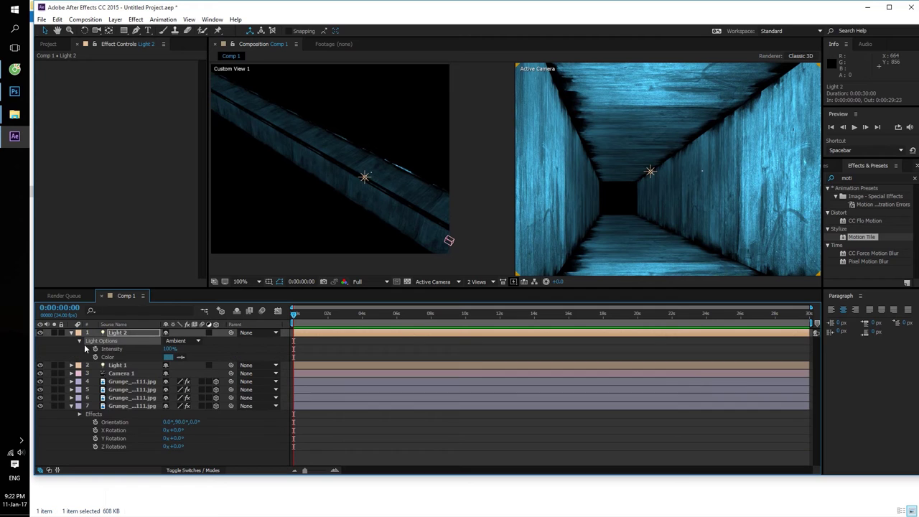
{"action": "left_click_drag", "start_coordinate": [169, 349], "coordinate": [140, 349]}
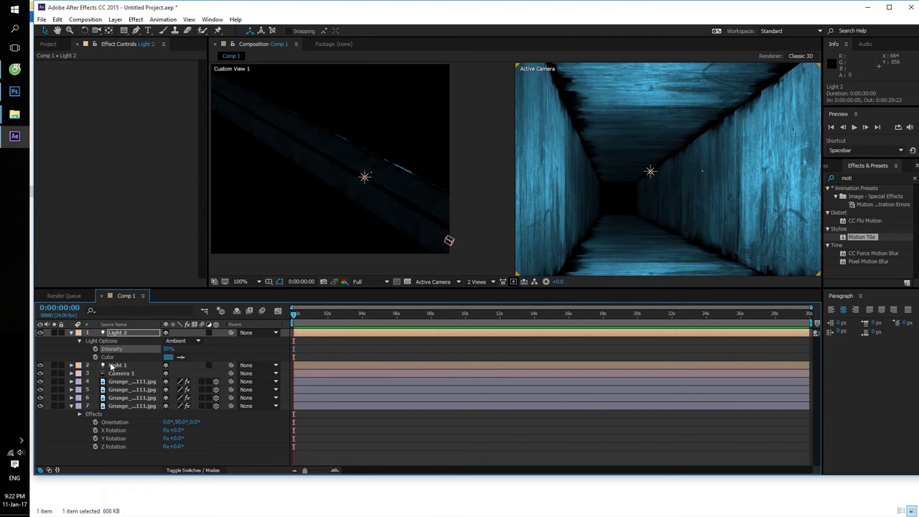
- Drag Light 1 along Z to 469.5, 354.5, 1160.0, deep in the corridor
{"action": "left_click", "coordinate": [132, 365]}
{"action": "mouse_move", "coordinate": [650, 174]}
{"action": "left_mouse_down"}
{"action": "mouse_move", "coordinate": [446, 69]}
{"action": "mouse_move", "coordinate": [708, 214]}
{"action": "mouse_move", "coordinate": [5, 8]}
{"action": "left_mouse_up"}
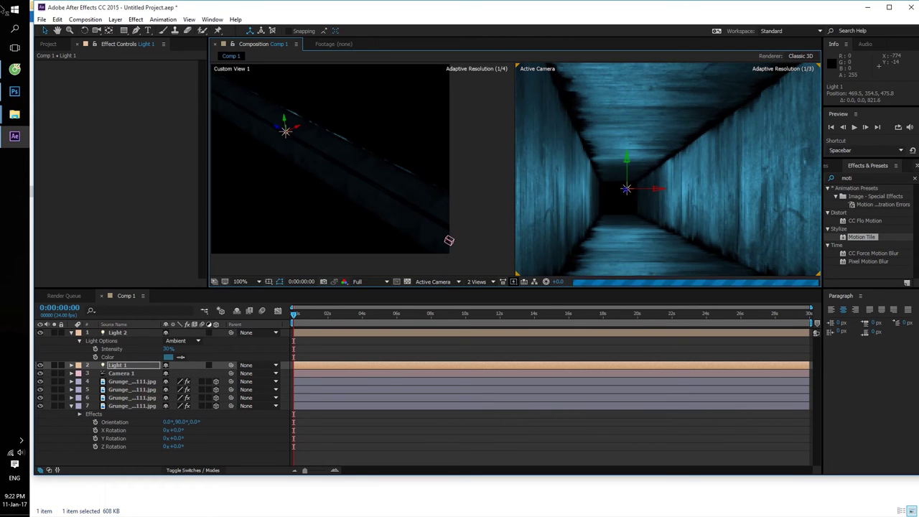
{"action": "left_click_drag", "start_coordinate": [280, 129], "coordinate": [140, 45]}
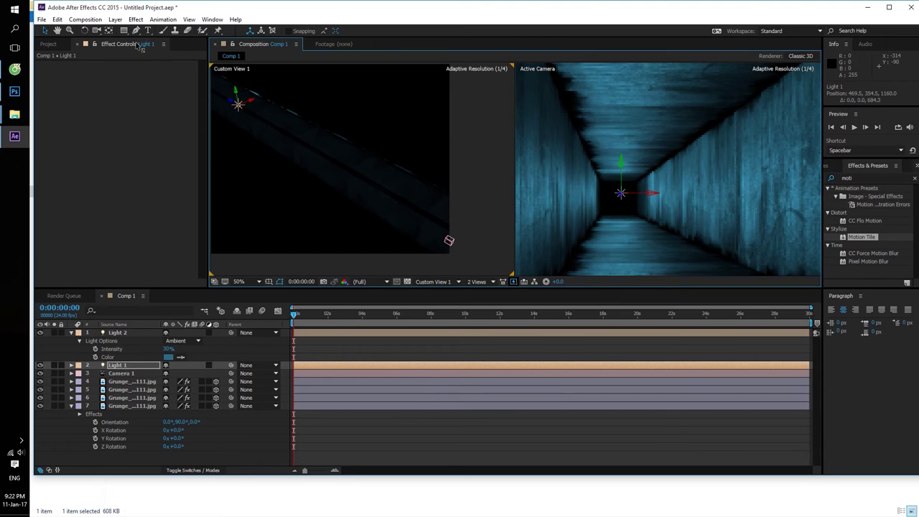
{"action": "left_click", "coordinate": [449, 240]}
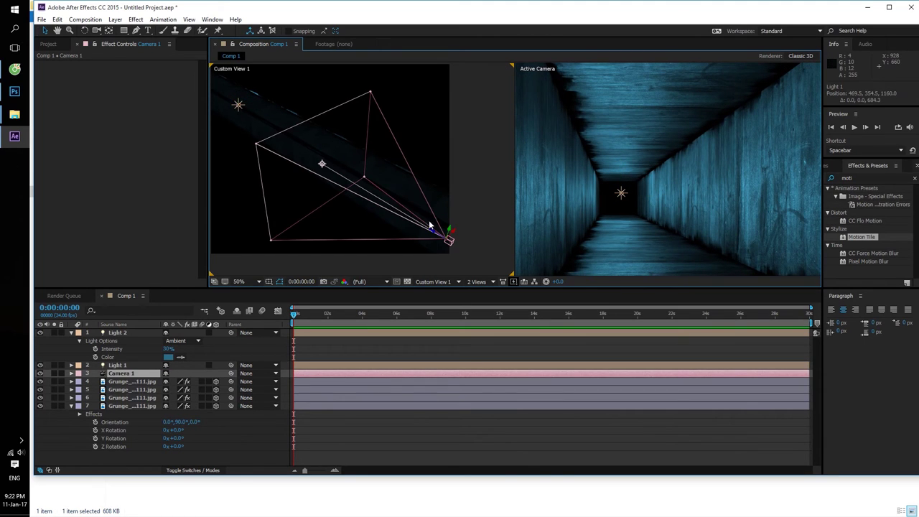
{"action": "left_click_drag", "start_coordinate": [429, 226], "coordinate": [388, 205]}
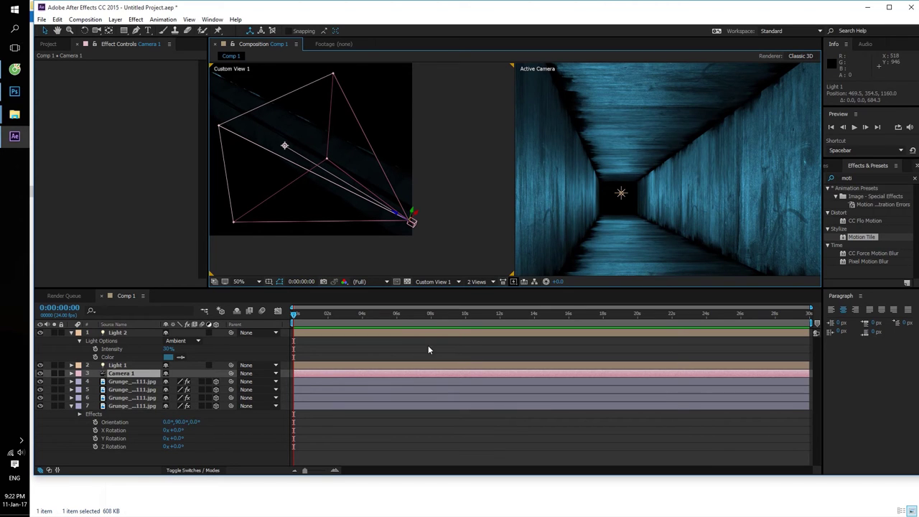
- Keyframe Camera 1's Position from Z -969.3 at 0:00 to 433.6 near 1:23, then preview
{"action": "key", "text": "p"}
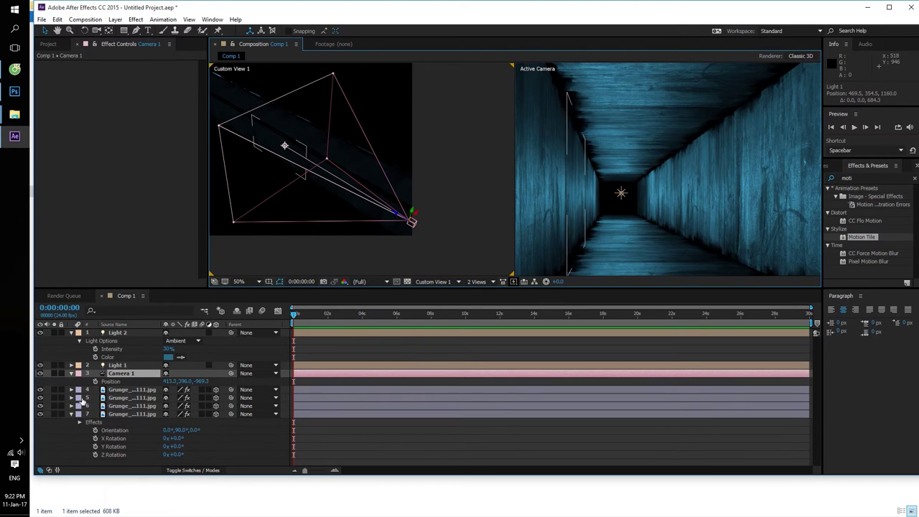
{"action": "left_click", "coordinate": [95, 382]}
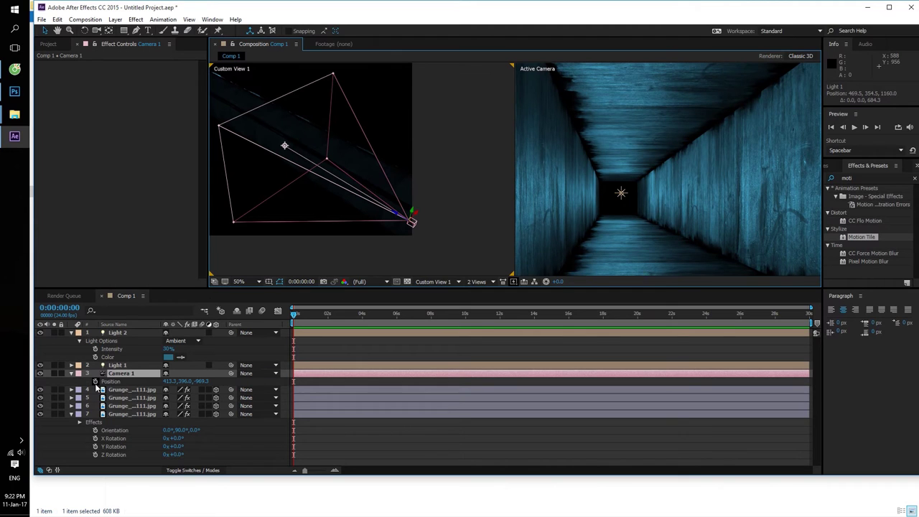
{"action": "left_click_drag", "start_coordinate": [294, 314], "coordinate": [328, 319]}
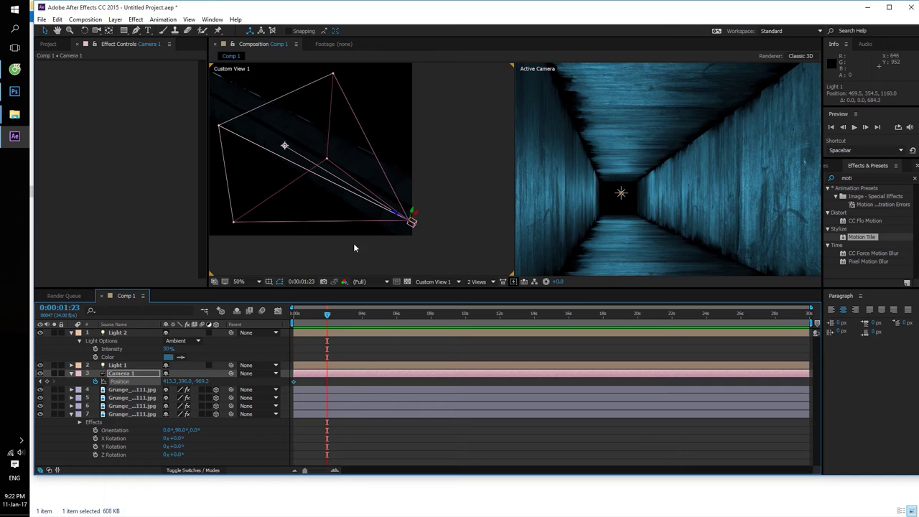
{"action": "left_click_drag", "start_coordinate": [396, 214], "coordinate": [99, 100]}
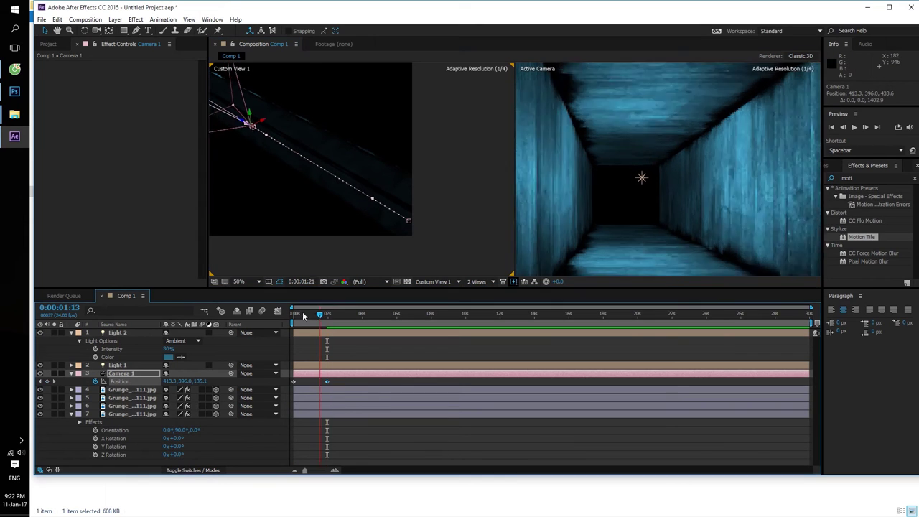
{"action": "left_click_drag", "start_coordinate": [326, 314], "coordinate": [280, 315]}
{"action": "key", "text": "space"}
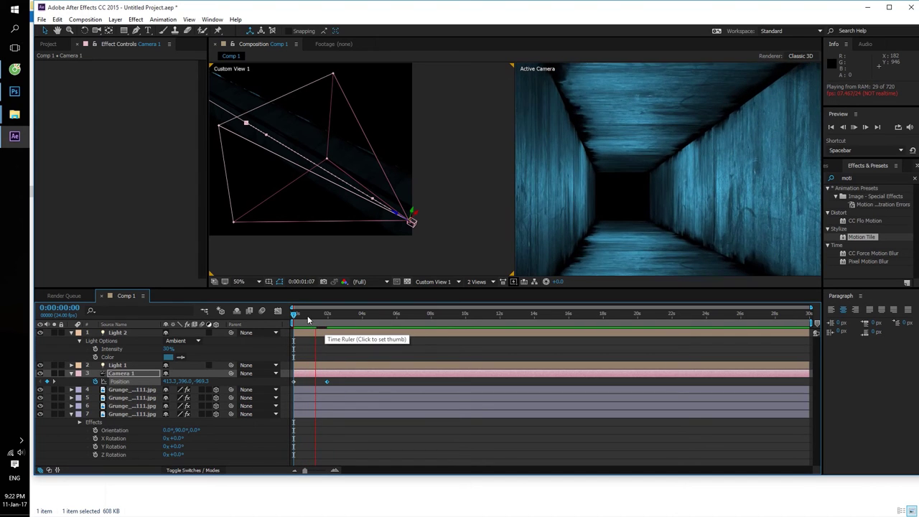
{"action": "left_click_drag", "start_coordinate": [308, 321], "coordinate": [307, 316]}
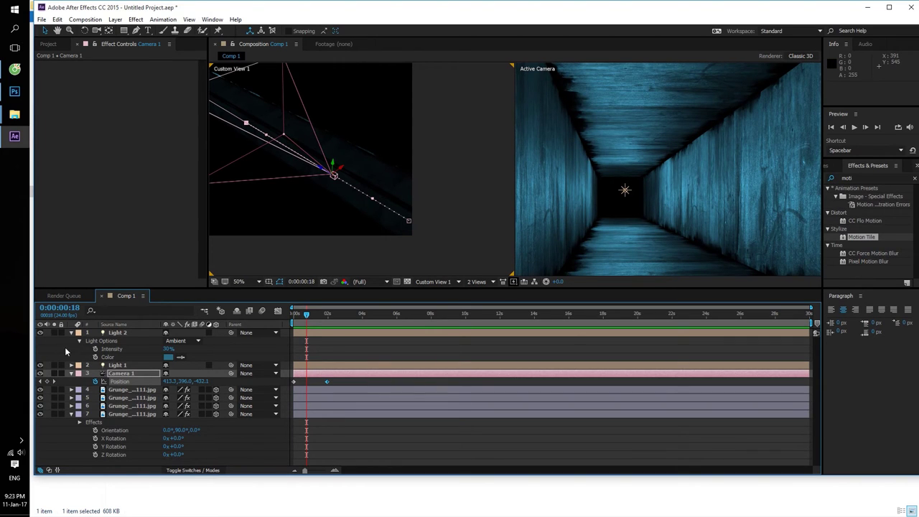
- Collapse the expanded light and grunge layer properties in the timeline
{"action": "left_click", "coordinate": [72, 333]}
{"action": "left_click", "coordinate": [71, 349]}
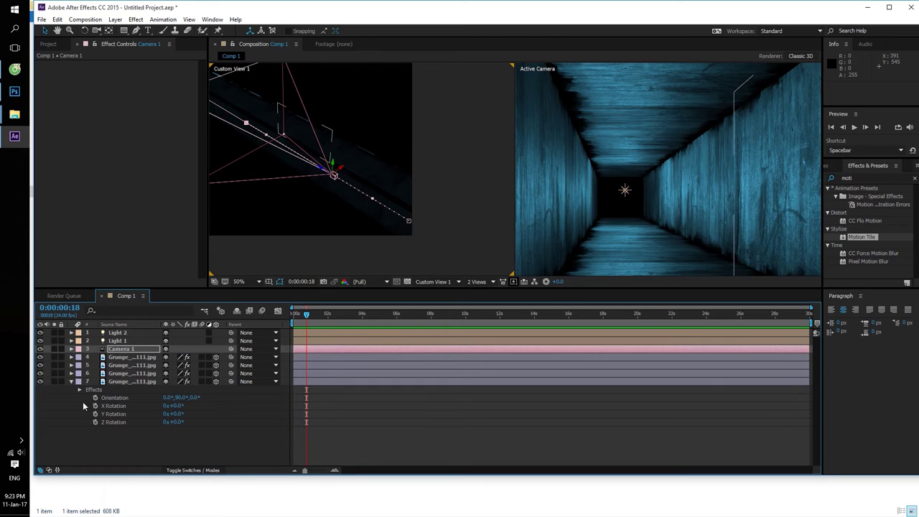
{"action": "left_click", "coordinate": [94, 422]}
{"action": "left_click", "coordinate": [105, 435]}
{"action": "key", "text": "t"}
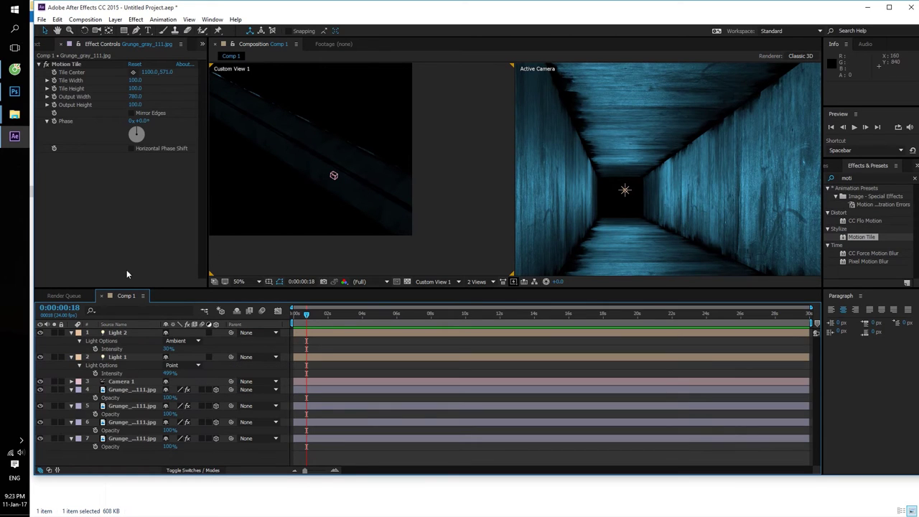
{"action": "left_click", "coordinate": [71, 359]}
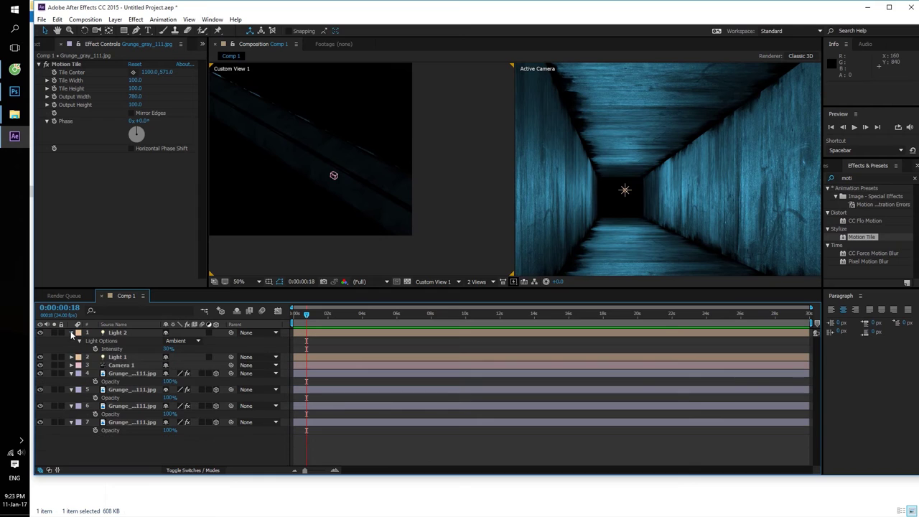
{"action": "left_click", "coordinate": [72, 334]}
{"action": "left_click", "coordinate": [71, 358]}
{"action": "left_click", "coordinate": [71, 365]}
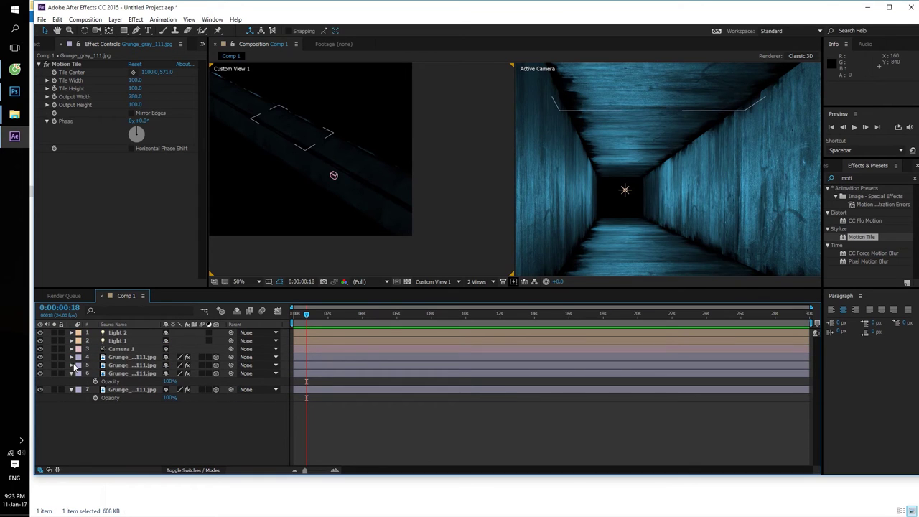
- Add white 'RCB DESIGN' text in Aurora BdCn BT Bold, scaled to about 186% mid-corridor
{"action": "key", "text": "ctrl+t"}
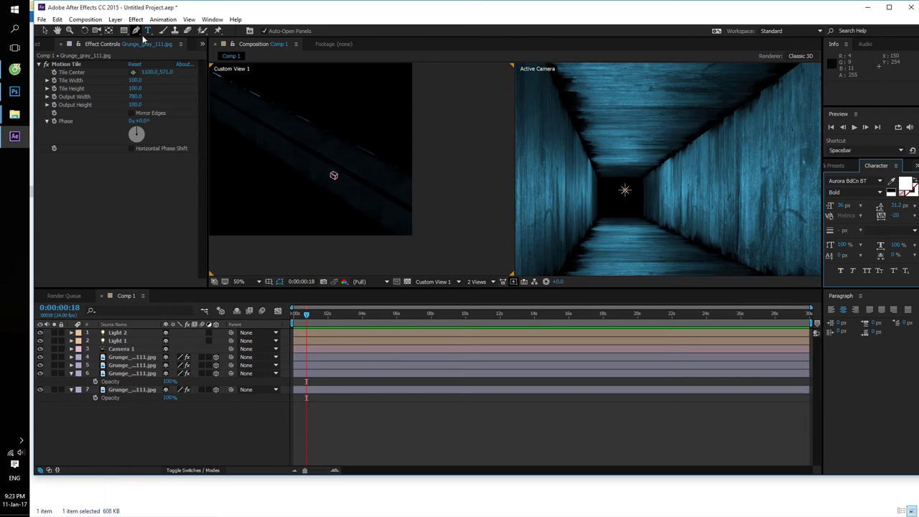
{"action": "left_click", "coordinate": [638, 172]}
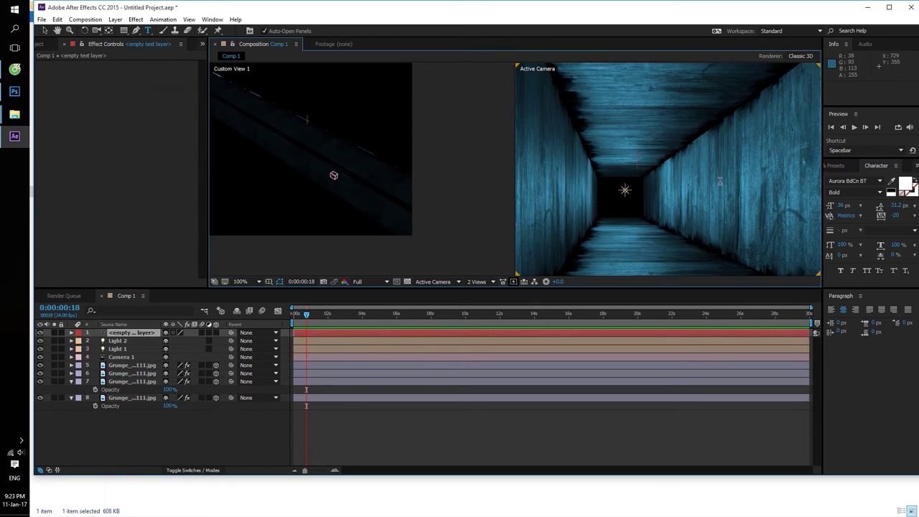
{"action": "type", "text": "r"}
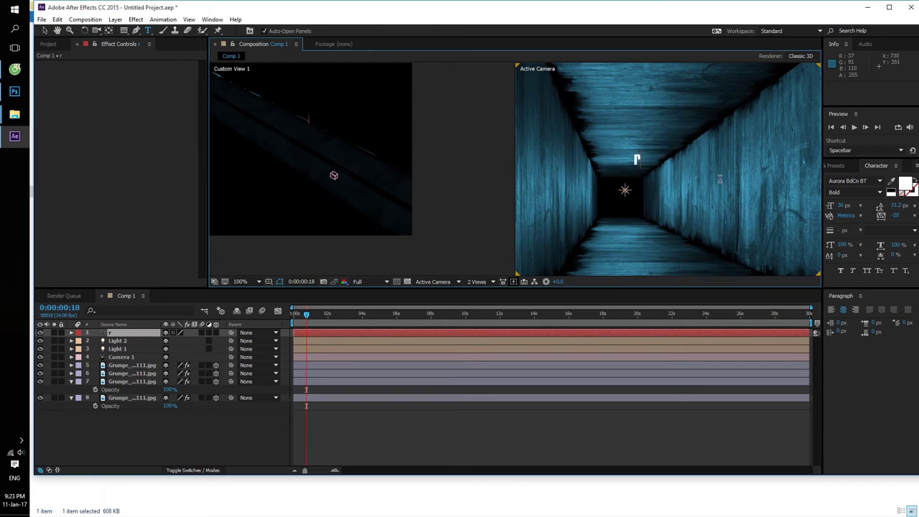
{"action": "key", "text": "BackSpace"}
{"action": "type", "text": "RC"}
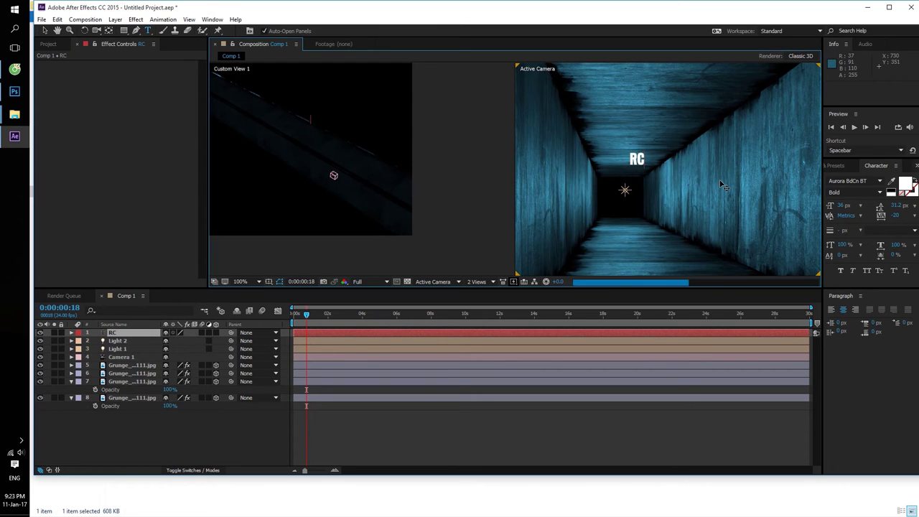
{"action": "type", "text": "B DESIGN"}
{"action": "left_click", "coordinate": [44, 31]}
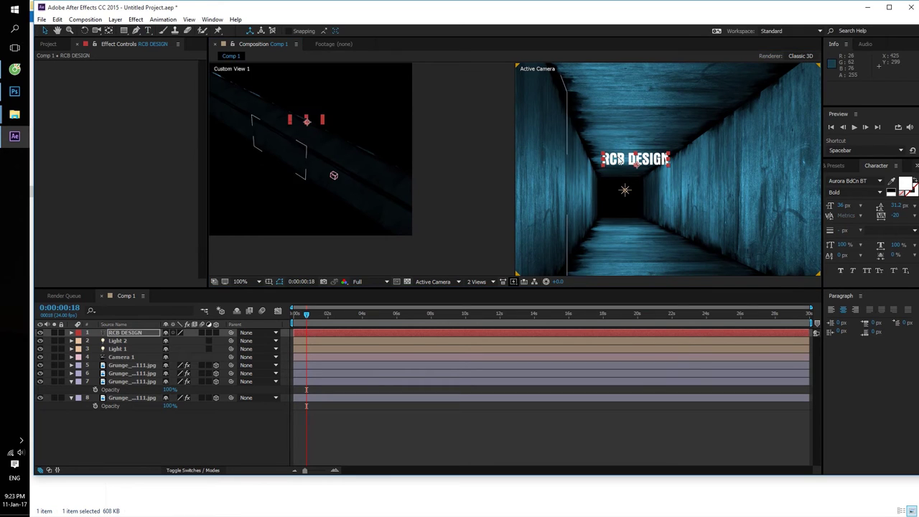
{"action": "mouse_move", "coordinate": [669, 163]}
{"action": "left_mouse_down"}
{"action": "mouse_move", "coordinate": [703, 165]}
{"action": "mouse_move", "coordinate": [714, 178]}
{"action": "mouse_move", "coordinate": [643, 221]}
{"action": "left_mouse_up"}
{"action": "key", "text": "Caps_Lock"}
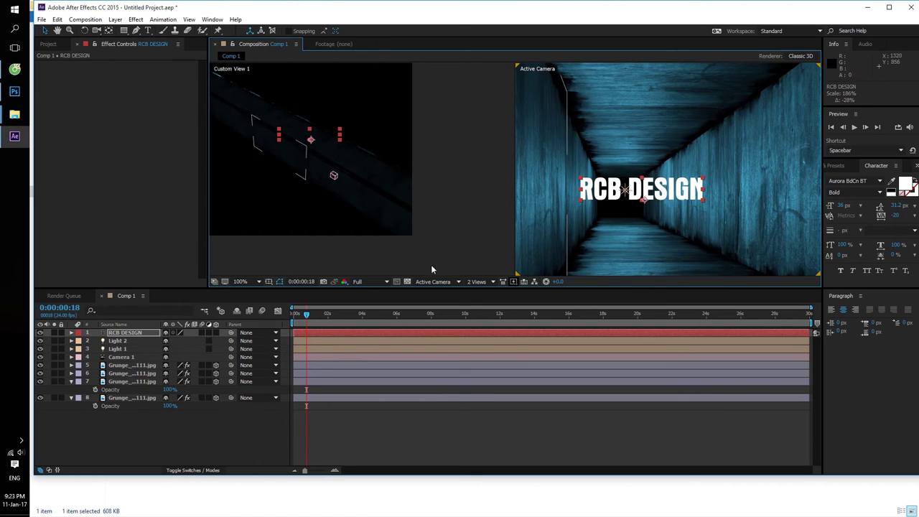
- Make RCB DESIGN a 3D layer and push it deep down the corridor
{"action": "left_click", "coordinate": [217, 332]}
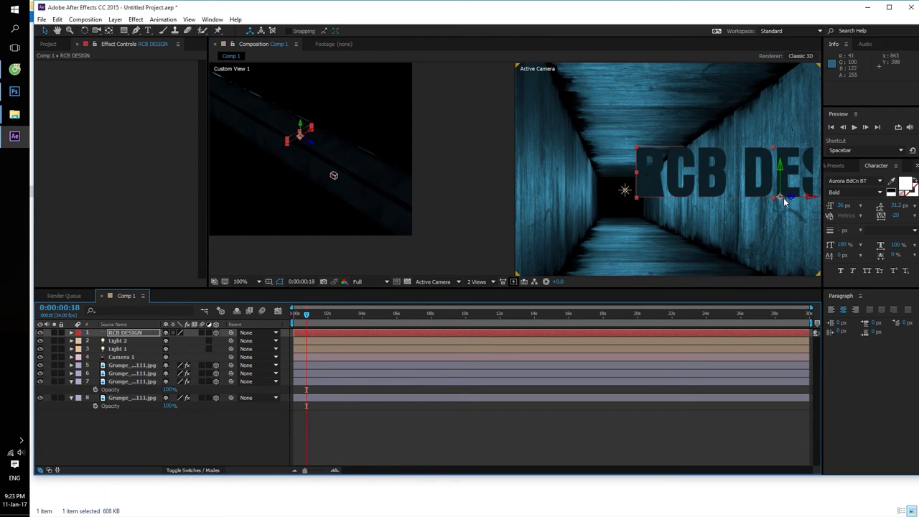
{"action": "mouse_move", "coordinate": [793, 200]}
{"action": "left_mouse_down"}
{"action": "mouse_move", "coordinate": [562, 167]}
{"action": "mouse_move", "coordinate": [896, 164]}
{"action": "mouse_move", "coordinate": [742, 203]}
{"action": "mouse_move", "coordinate": [414, 209]}
{"action": "left_mouse_up"}
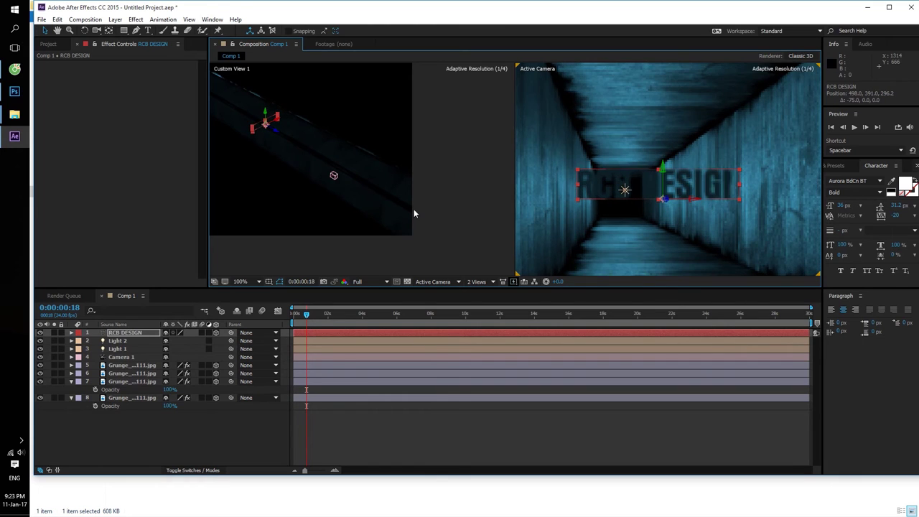
{"action": "scroll", "coordinate": [306, 166], "scroll_direction": "down", "scroll_amount": 3}
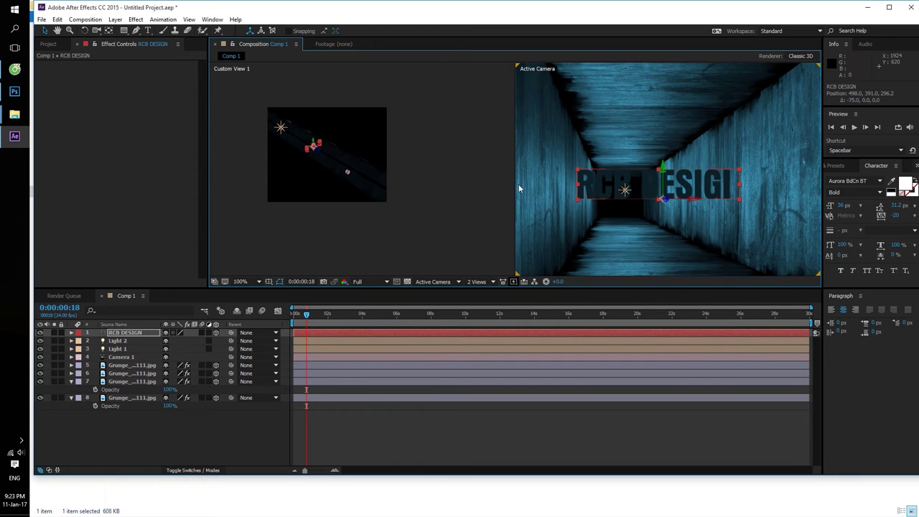
{"action": "scroll", "coordinate": [614, 203], "scroll_direction": "up", "scroll_amount": 2}
{"action": "scroll", "coordinate": [612, 205], "scroll_direction": "down", "scroll_amount": 2}
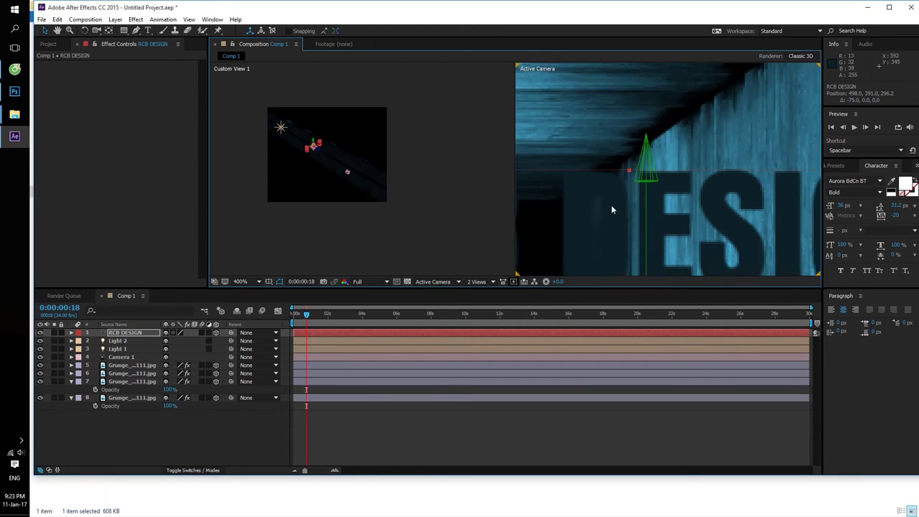
{"action": "scroll", "coordinate": [314, 151], "scroll_direction": "up", "scroll_amount": 3}
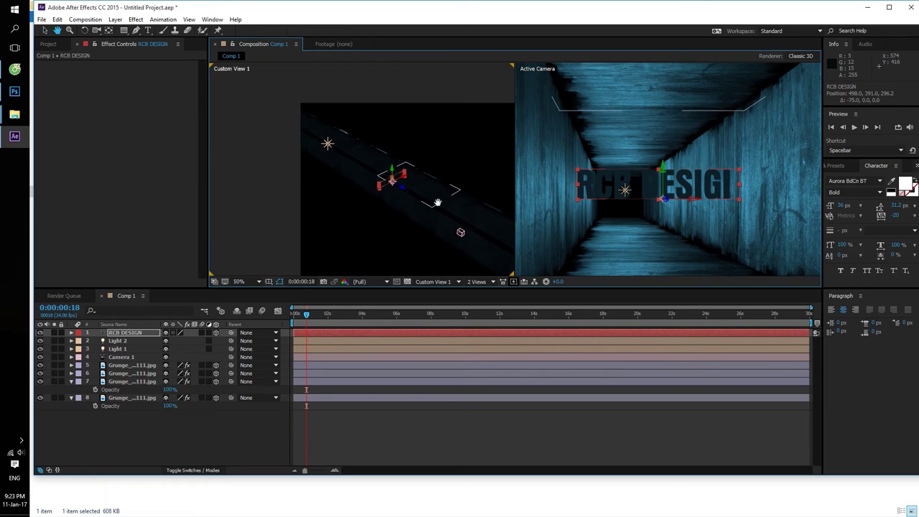
{"action": "left_click_drag", "start_coordinate": [405, 193], "coordinate": [160, 65]}
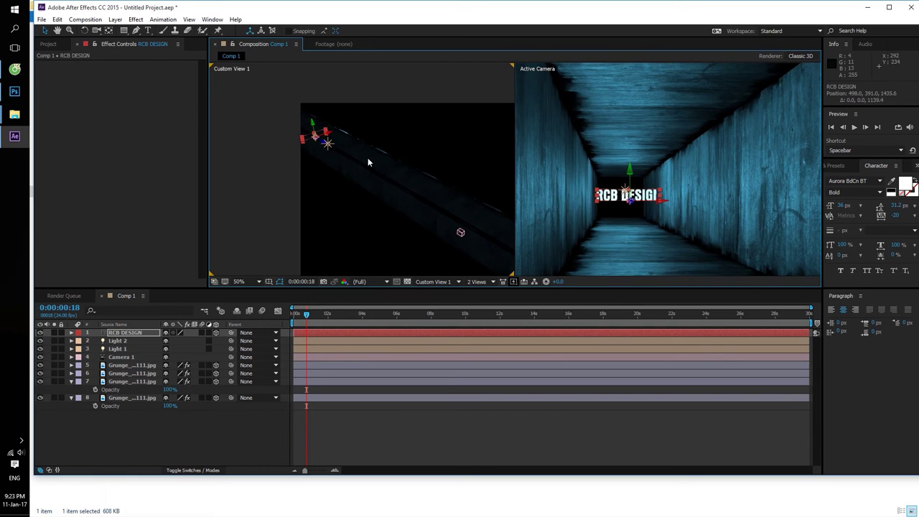
{"action": "left_click_drag", "start_coordinate": [327, 143], "coordinate": [350, 161]}
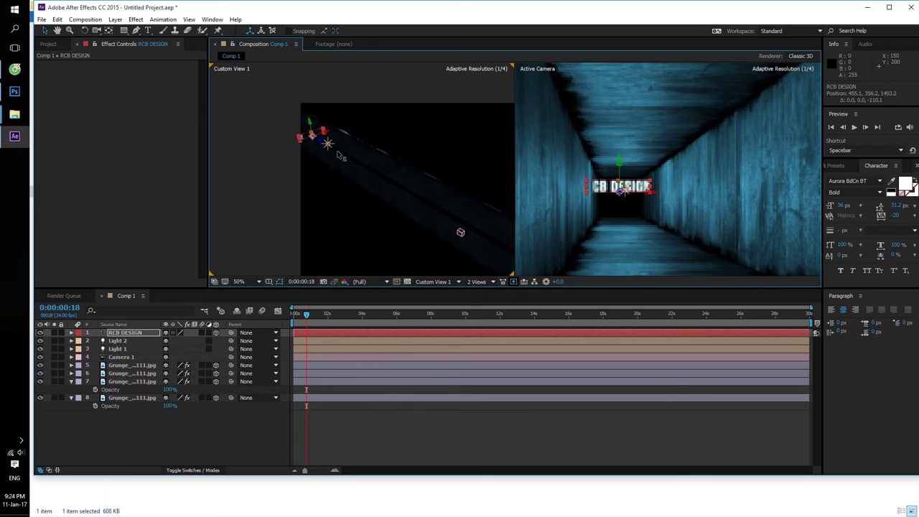
- Nudge the title on X to recentre it near Z 1359
{"action": "left_click", "coordinate": [269, 203]}
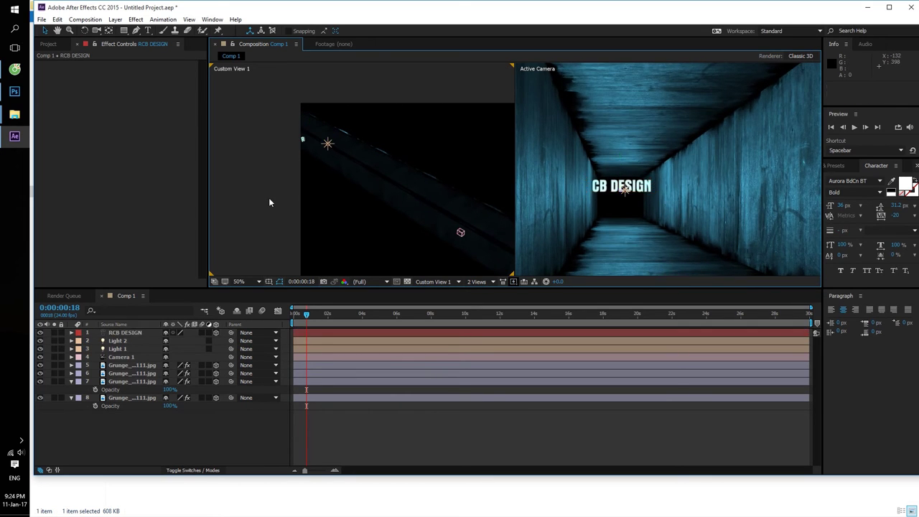
{"action": "left_click", "coordinate": [619, 192]}
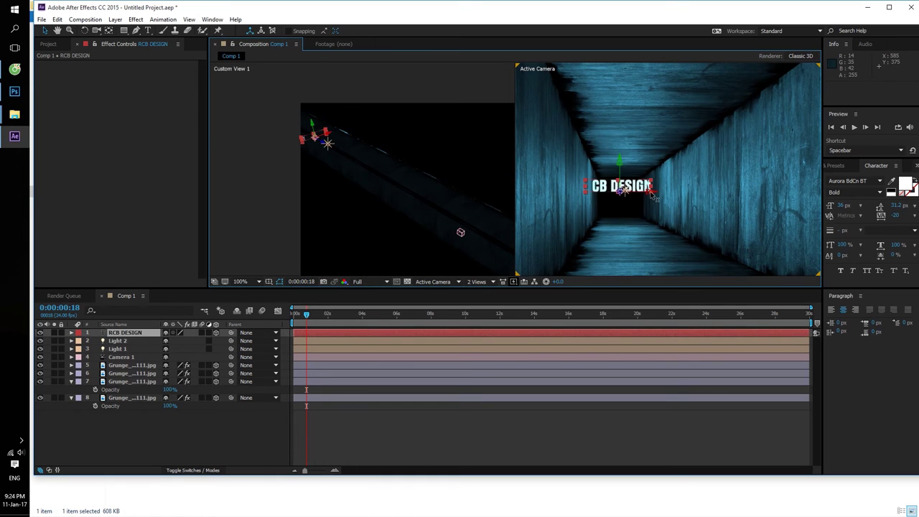
{"action": "left_click_drag", "start_coordinate": [651, 194], "coordinate": [628, 164]}
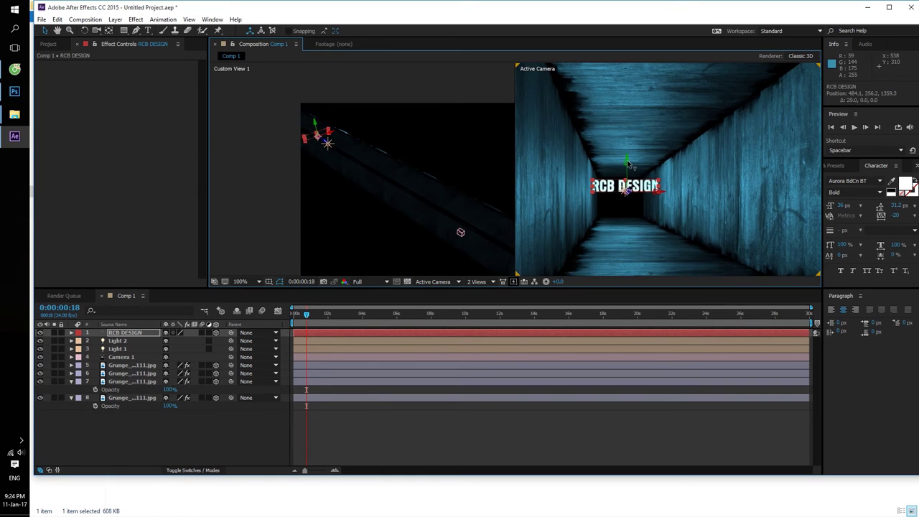
{"action": "left_click", "coordinate": [420, 434]}
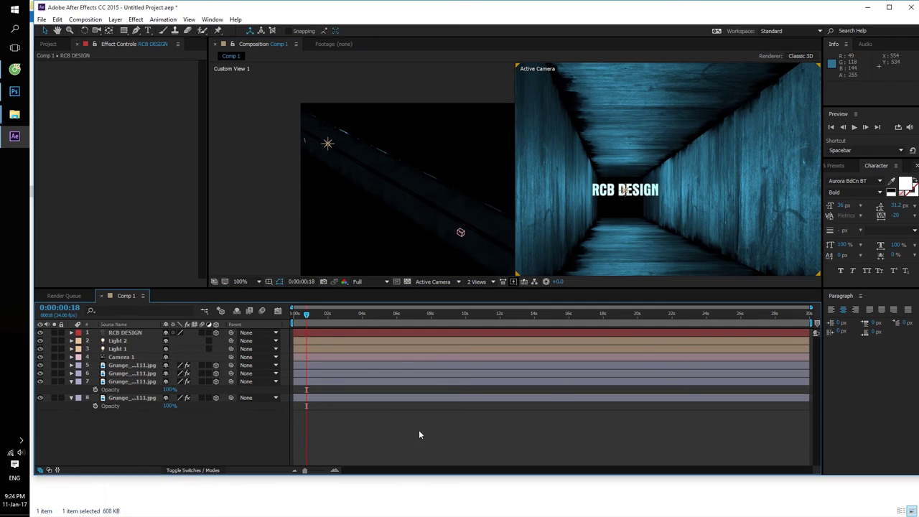
{"action": "mouse_move", "coordinate": [307, 314]}
{"action": "left_mouse_down"}
{"action": "mouse_move", "coordinate": [282, 315]}
{"action": "mouse_move", "coordinate": [368, 315]}
{"action": "left_mouse_up"}
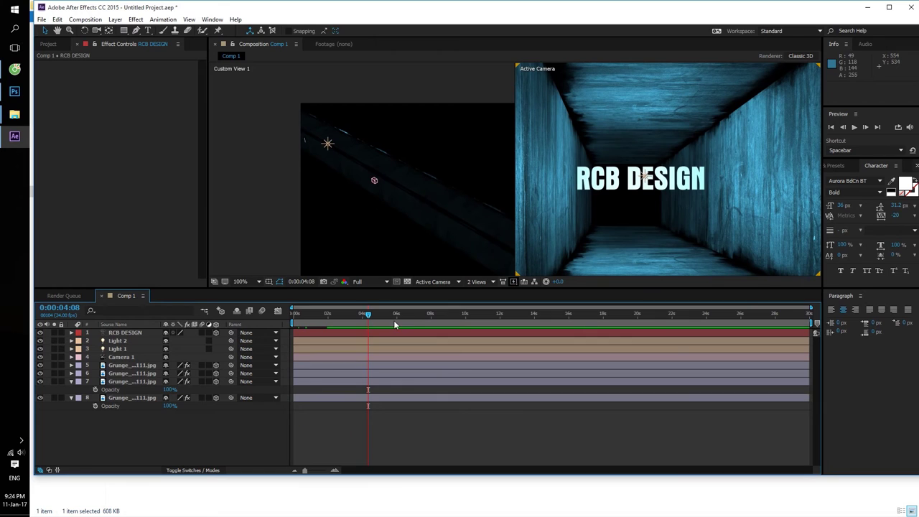
- Move Camera 1's end Position keyframe near 1:23 to 413.3, 396.0, 611.6
{"action": "left_click", "coordinate": [374, 181]}
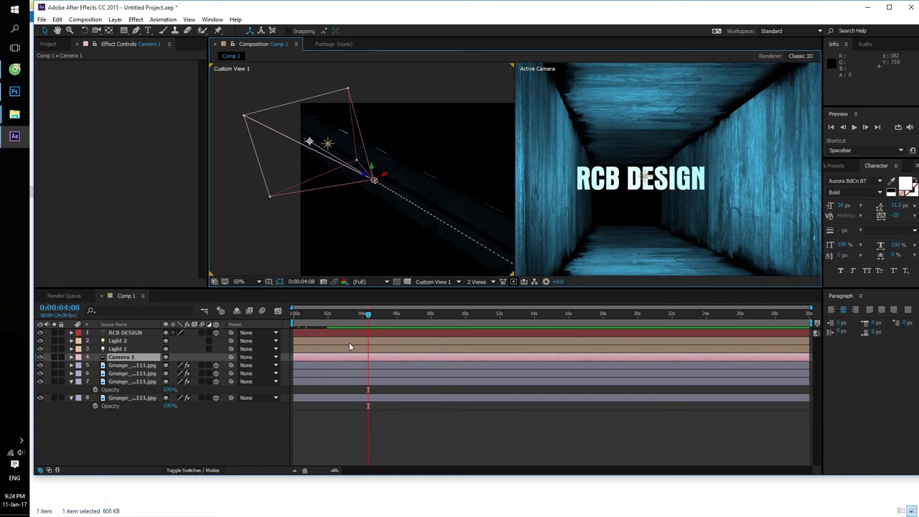
{"action": "key", "text": "p"}
{"action": "left_click_drag", "start_coordinate": [367, 318], "coordinate": [347, 318]}
{"action": "mouse_move", "coordinate": [369, 175]}
{"action": "left_mouse_down"}
{"action": "mouse_move", "coordinate": [338, 167]}
{"action": "mouse_move", "coordinate": [370, 180]}
{"action": "mouse_move", "coordinate": [361, 172]}
{"action": "left_mouse_up"}
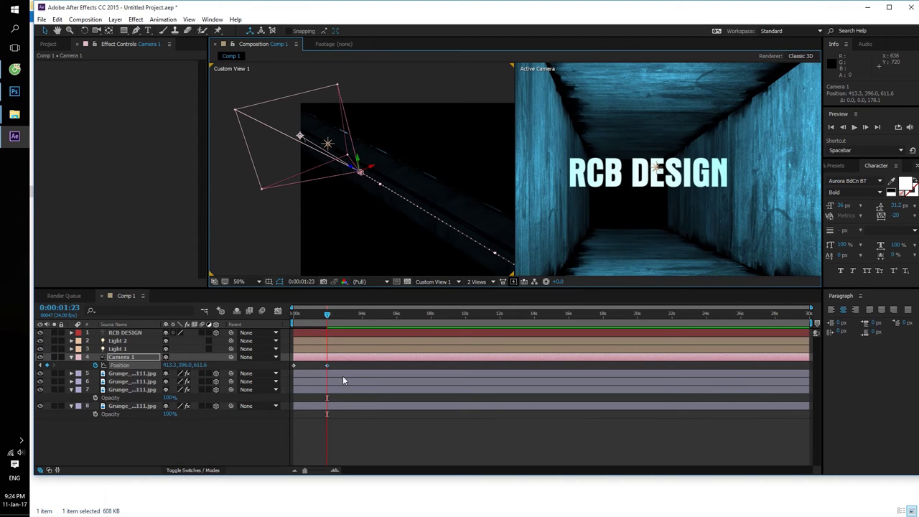
{"action": "left_click", "coordinate": [201, 445]}
- Expand Light 1's options and raise its Intensity to about 519%
{"action": "left_click", "coordinate": [119, 349]}
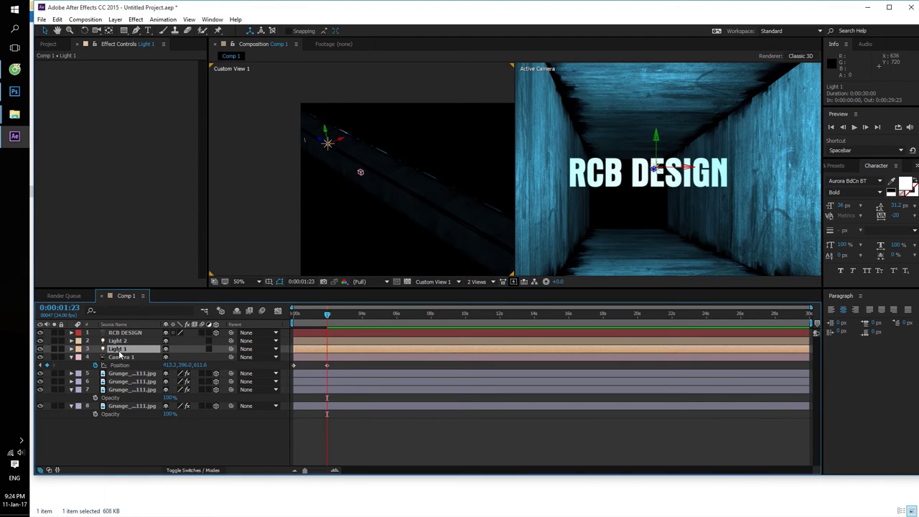
{"action": "left_click", "coordinate": [71, 349]}
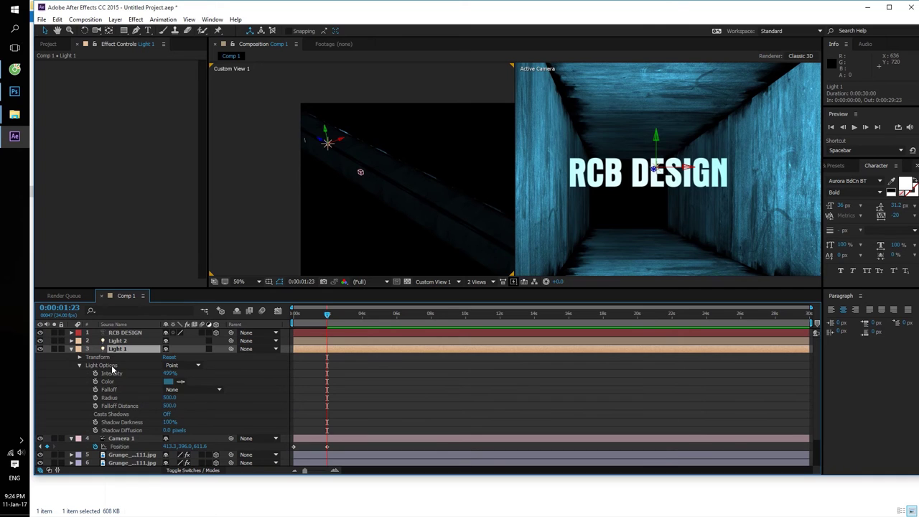
{"action": "left_click_drag", "start_coordinate": [327, 314], "coordinate": [316, 314]}
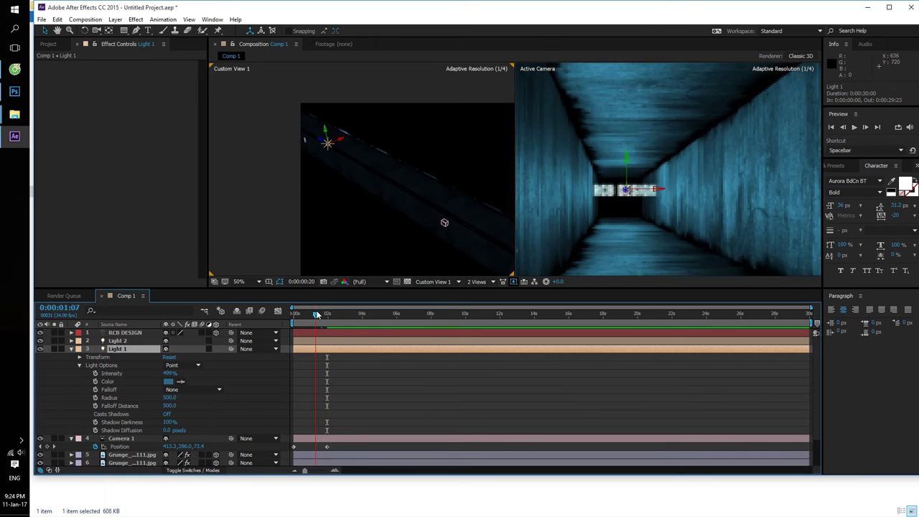
{"action": "left_click", "coordinate": [115, 374]}
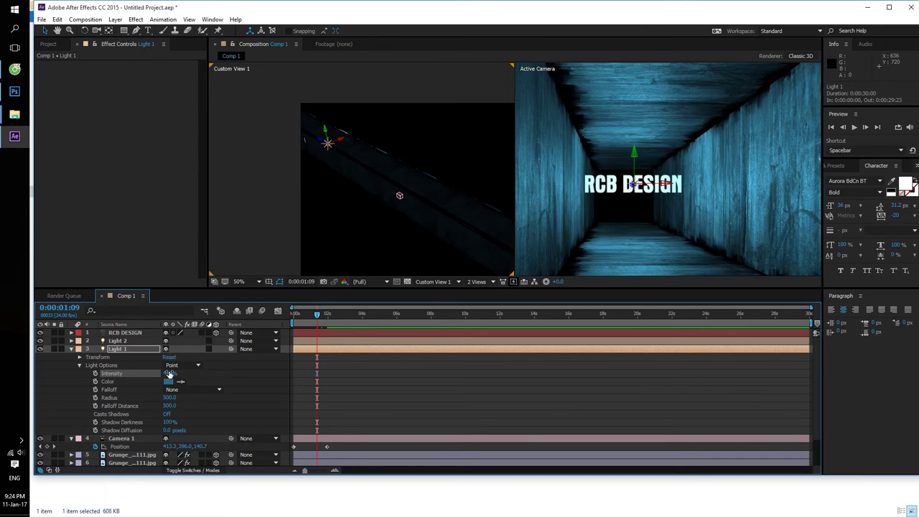
{"action": "left_click_drag", "start_coordinate": [169, 374], "coordinate": [192, 377]}
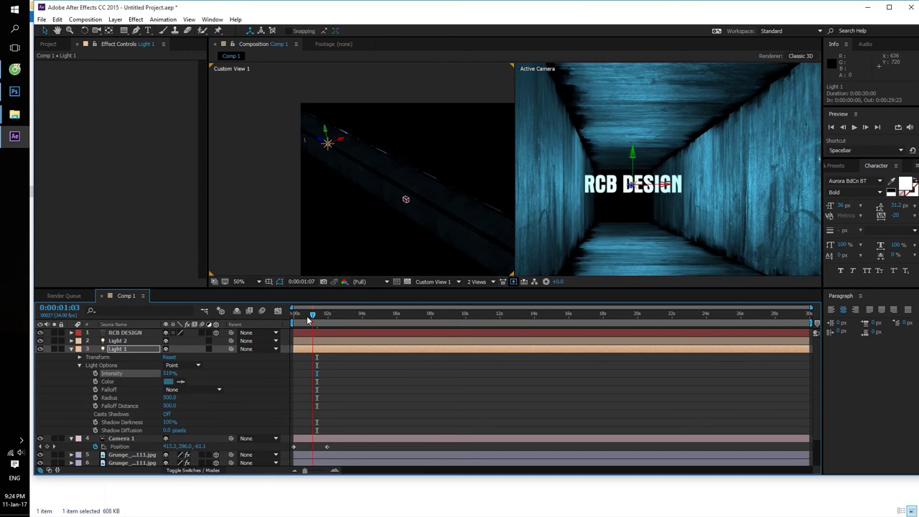
- Keyframe Light 1's Intensity at 519% at 0:00 and 422% at 0:00:02:01
{"action": "left_click_drag", "start_coordinate": [307, 314], "coordinate": [287, 320]}
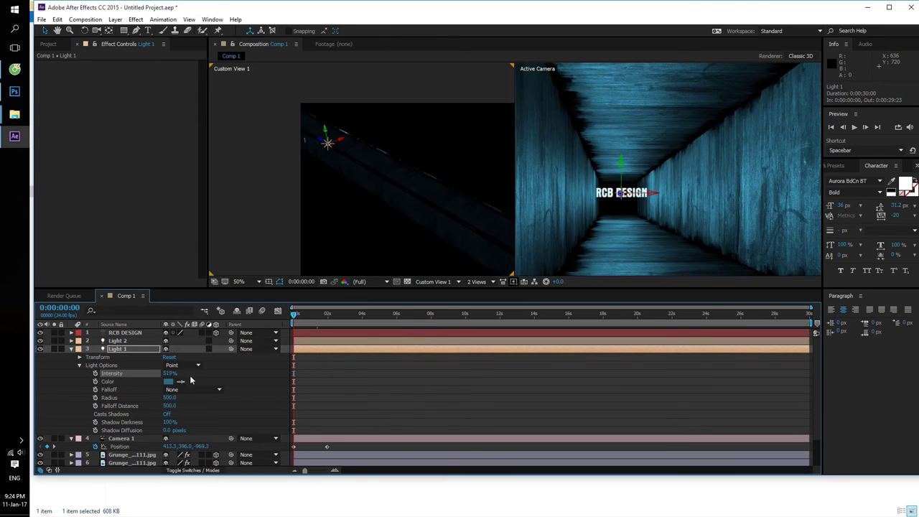
{"action": "left_click", "coordinate": [95, 374]}
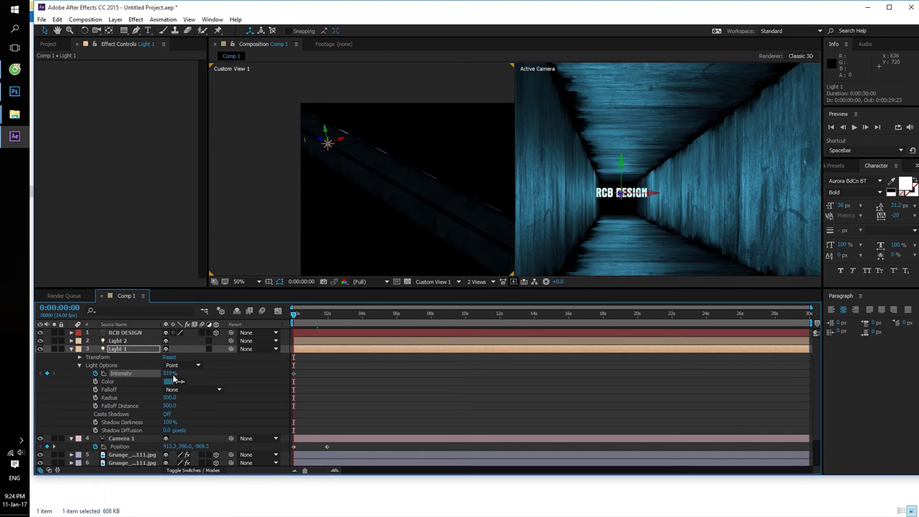
{"action": "left_click_drag", "start_coordinate": [294, 314], "coordinate": [329, 314]}
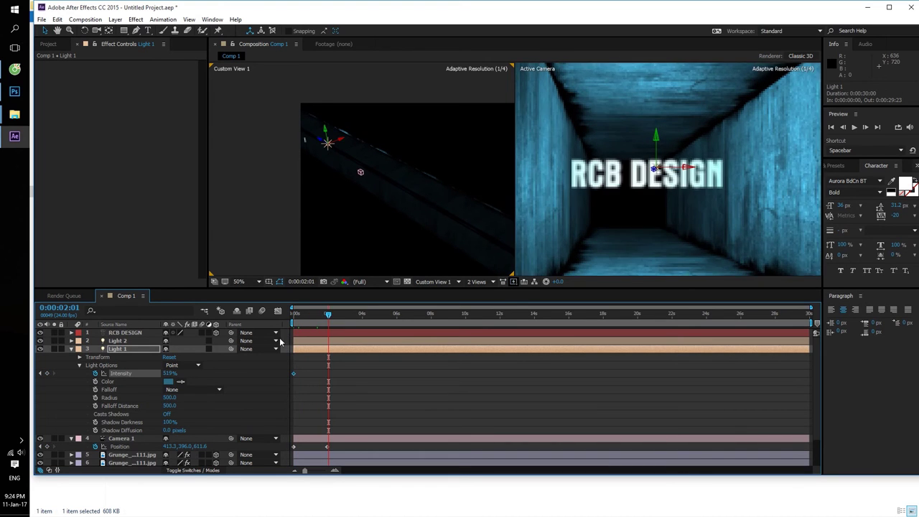
{"action": "left_click_drag", "start_coordinate": [179, 381], "coordinate": [123, 378]}
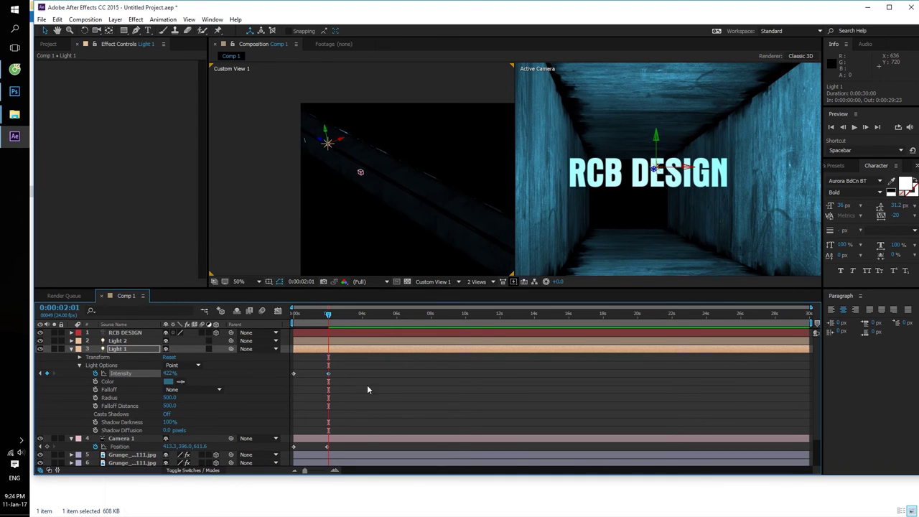
- Wiggle Light 1's two Intensity keyframes at 26 per second and preview
{"action": "left_click", "coordinate": [212, 19]}
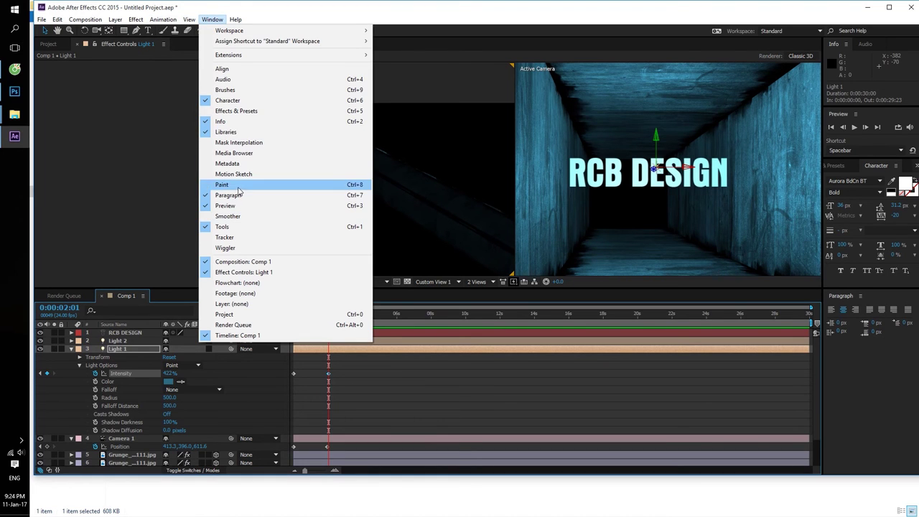
{"action": "left_click", "coordinate": [226, 248]}
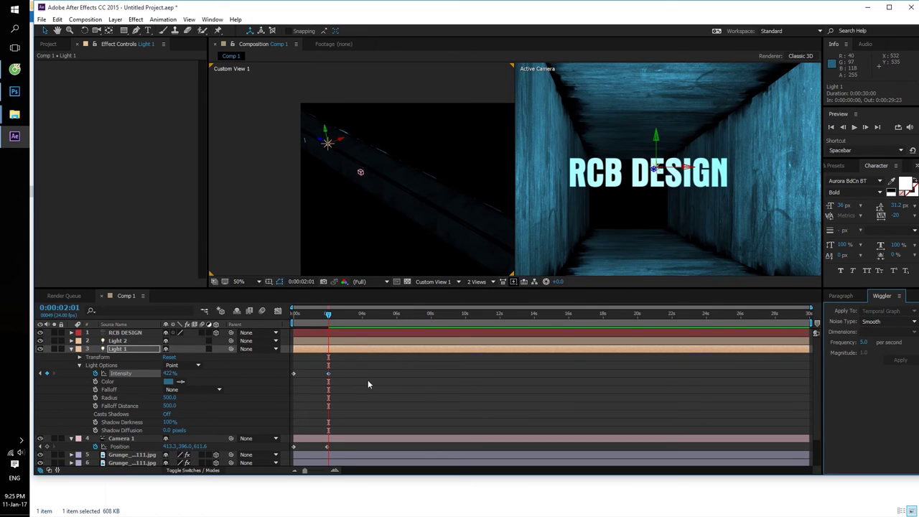
{"action": "left_click", "coordinate": [293, 373]}
{"action": "left_click_drag", "start_coordinate": [289, 369], "coordinate": [340, 378]}
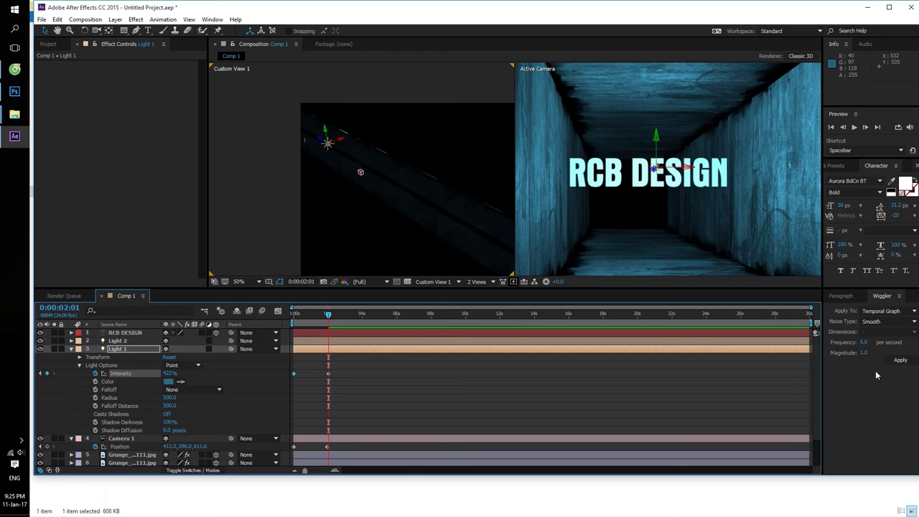
{"action": "left_click", "coordinate": [862, 343]}
{"action": "type", "text": "26"}
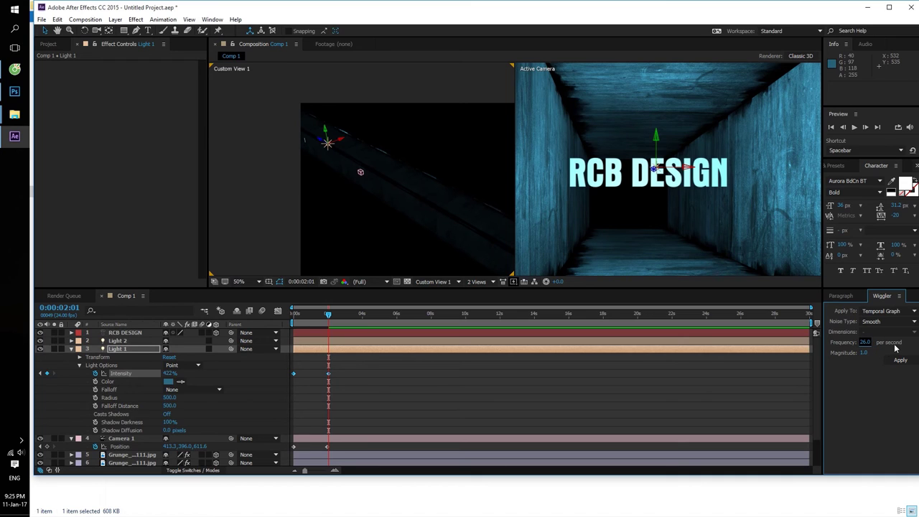
{"action": "key", "text": "Return"}
{"action": "left_click", "coordinate": [899, 360]}
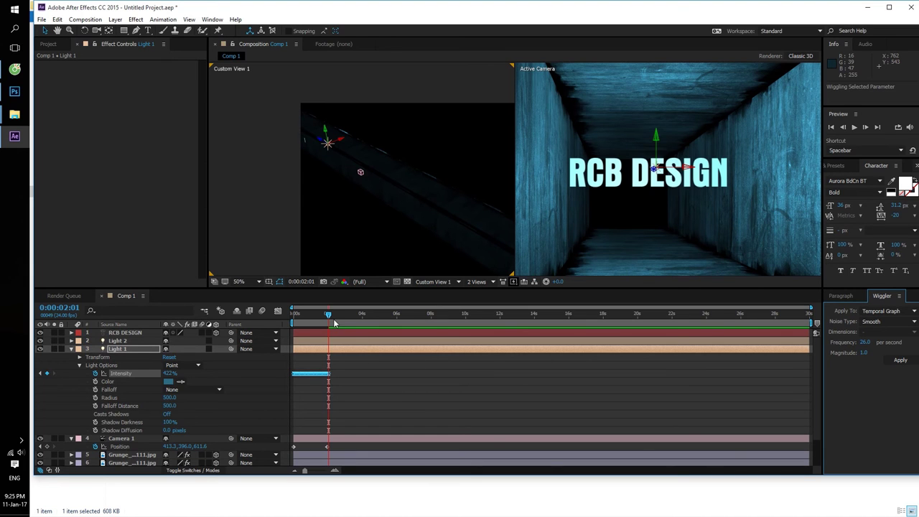
{"action": "key", "text": "Home"}
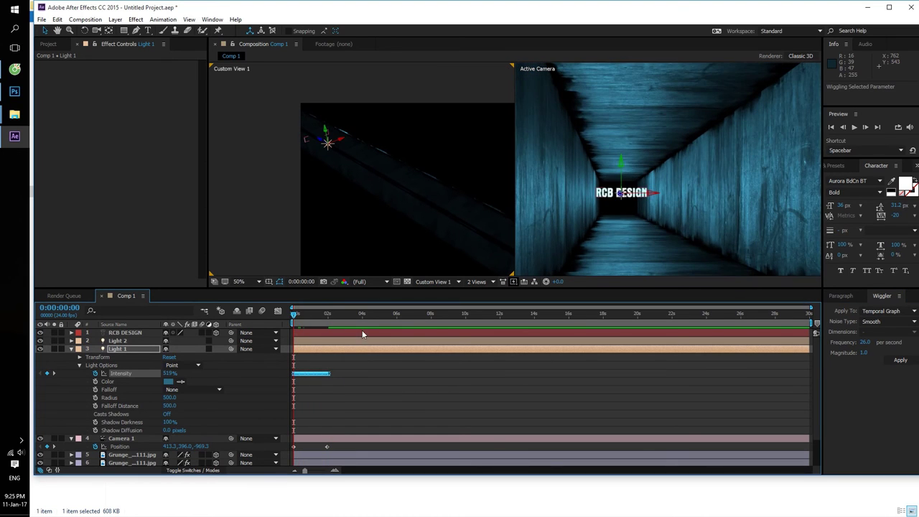
{"action": "key", "text": "space"}
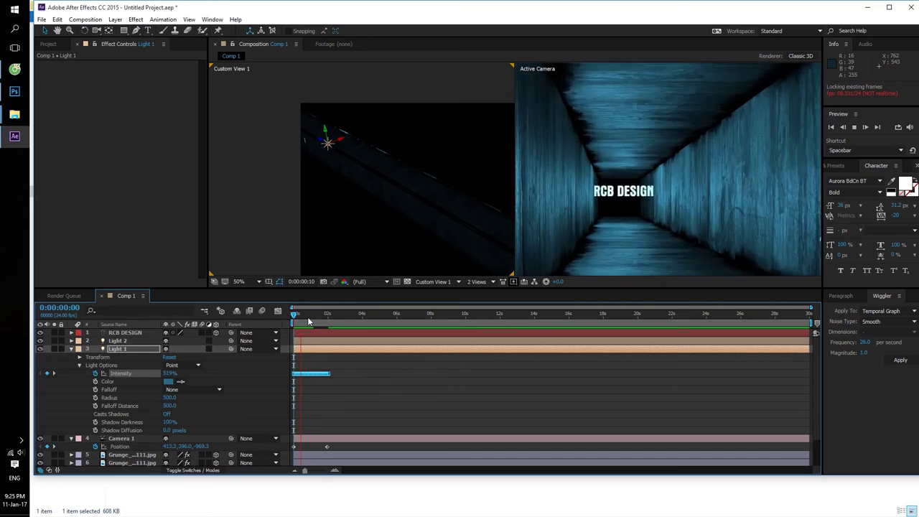
{"action": "key", "text": "space"}
- Undo, re-apply the wiggle with Magnitude 98.0, and preview the flickering light
{"action": "key", "text": "ctrl+z"}
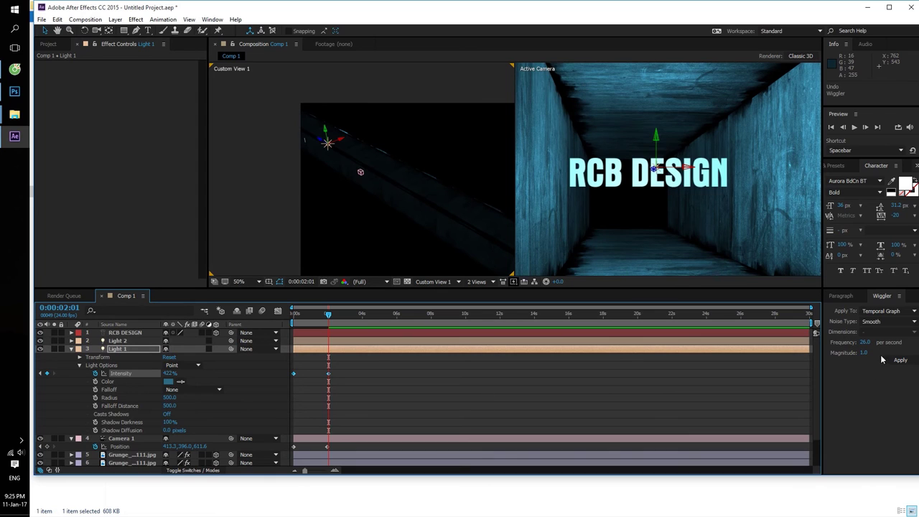
{"action": "left_click", "coordinate": [865, 353]}
{"action": "type", "text": "98.0"}
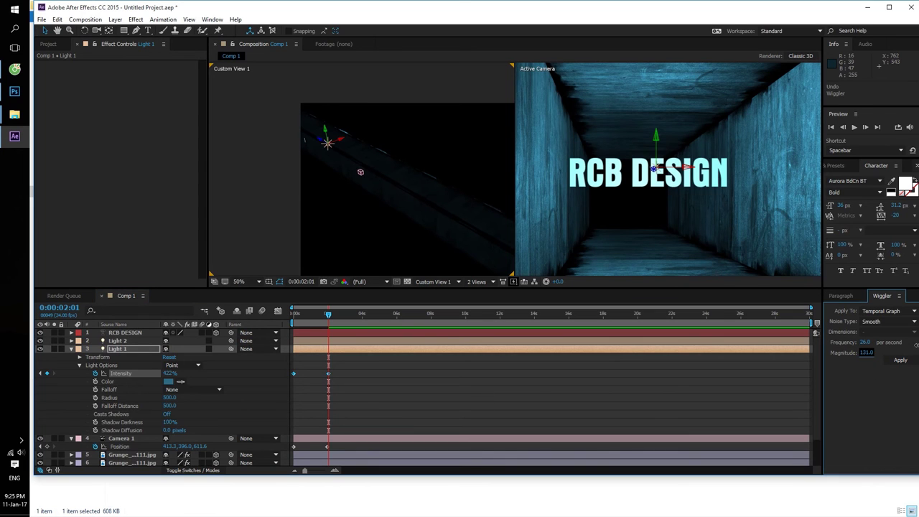
{"action": "type", "text": "70"}
{"action": "left_click", "coordinate": [901, 360]}
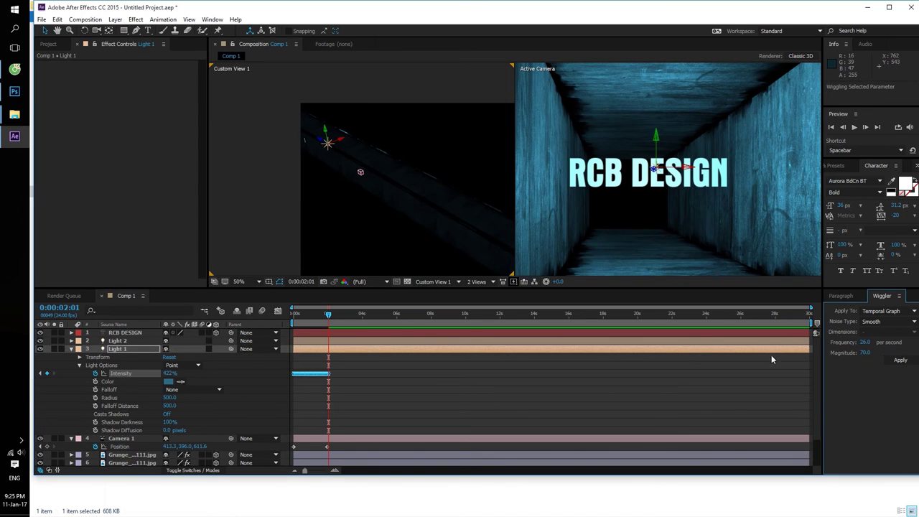
{"action": "left_click_drag", "start_coordinate": [323, 318], "coordinate": [295, 313]}
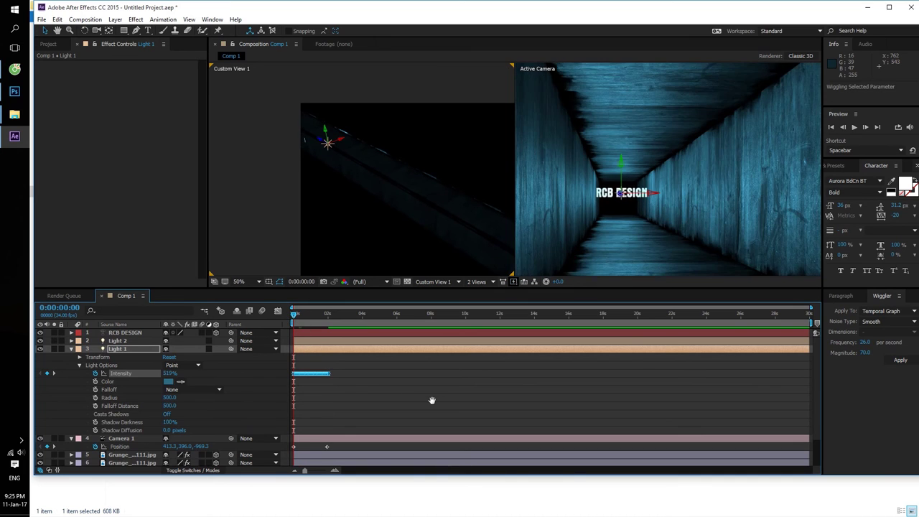
{"action": "key", "text": "space"}
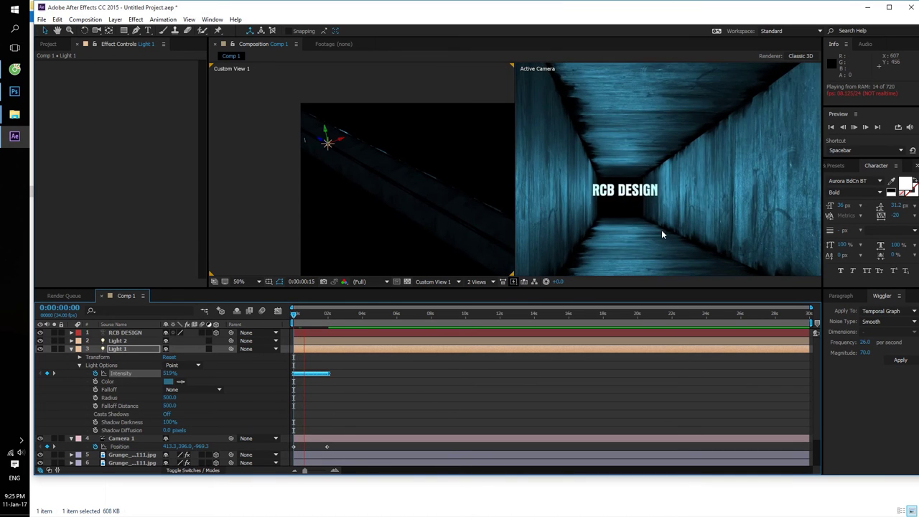
{"action": "left_click_drag", "start_coordinate": [330, 317], "coordinate": [305, 318]}
{"action": "left_click", "coordinate": [867, 343]}
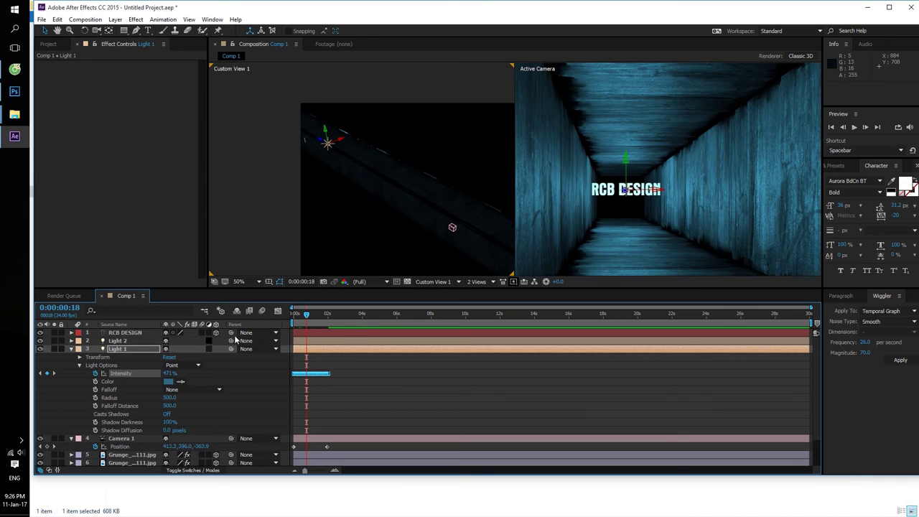
- Collapse Light 1, wiggle Camera 1's Position keyframes along the spatial path, and preview the shake
{"action": "left_click", "coordinate": [71, 349]}
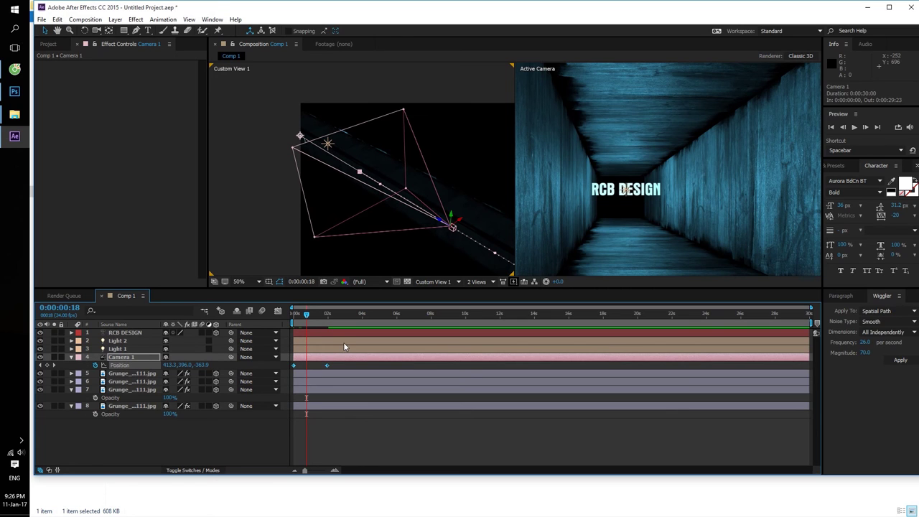
{"action": "left_click_drag", "start_coordinate": [345, 368], "coordinate": [290, 372]}
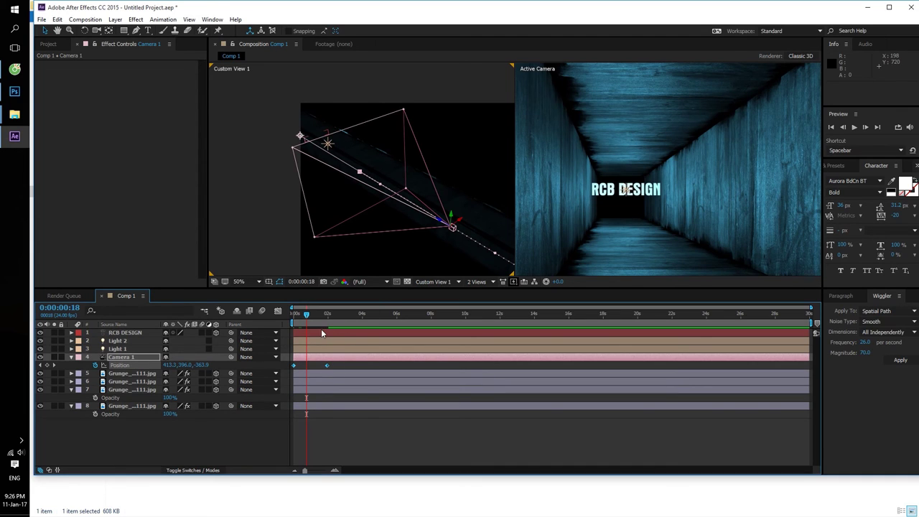
{"action": "left_click", "coordinate": [864, 354]}
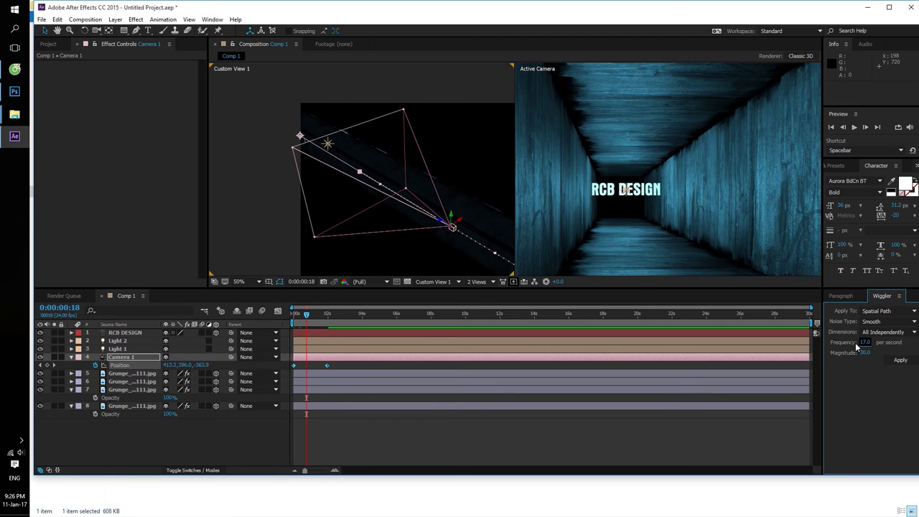
{"action": "left_click", "coordinate": [900, 361]}
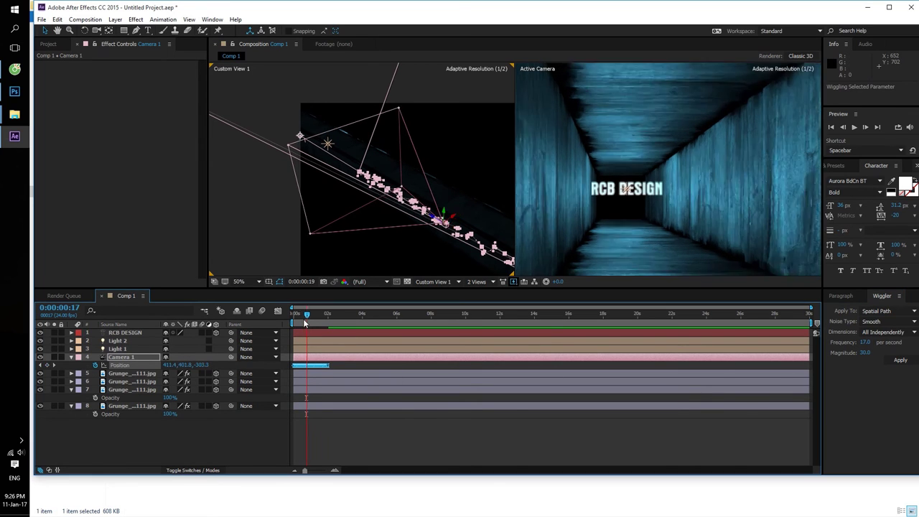
{"action": "left_click_drag", "start_coordinate": [306, 313], "coordinate": [286, 316]}
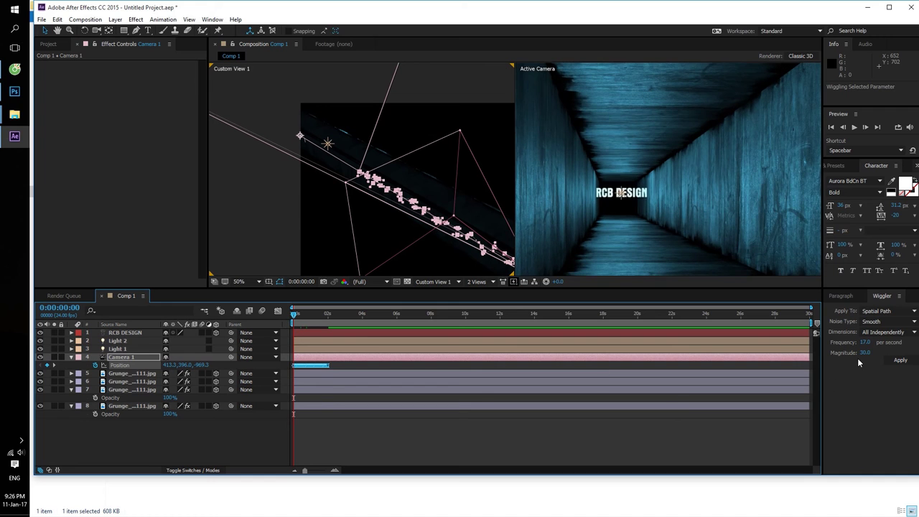
{"action": "key", "text": "space"}
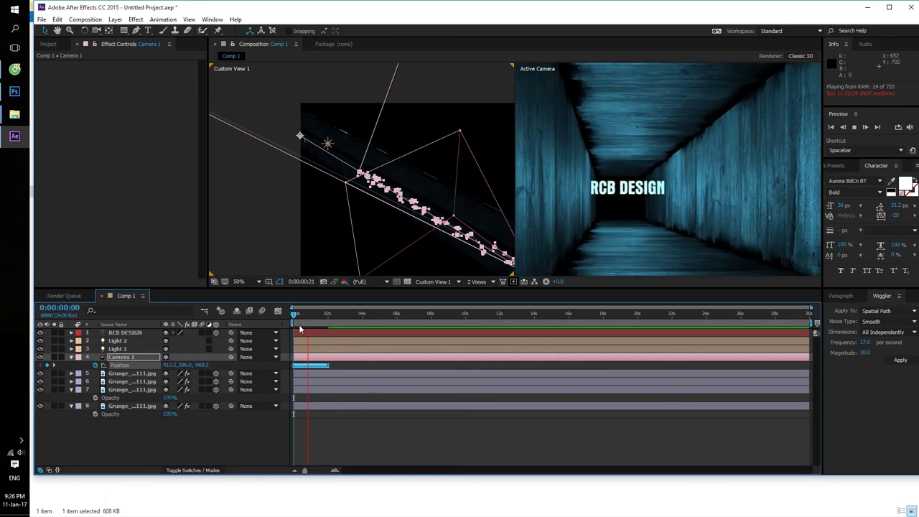
{"action": "key", "text": "space"}
- Undo the wiggle, adjust the magnitude, reapply it to the camera position and preview again
{"action": "key", "text": "ctrl+z"}
{"action": "left_click", "coordinate": [865, 353]}
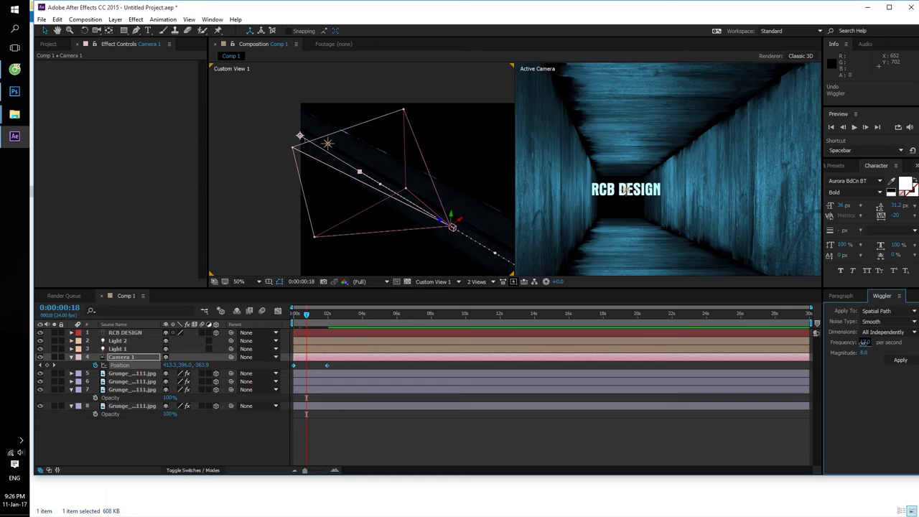
{"action": "left_click", "coordinate": [900, 360]}
{"action": "key", "text": "space"}
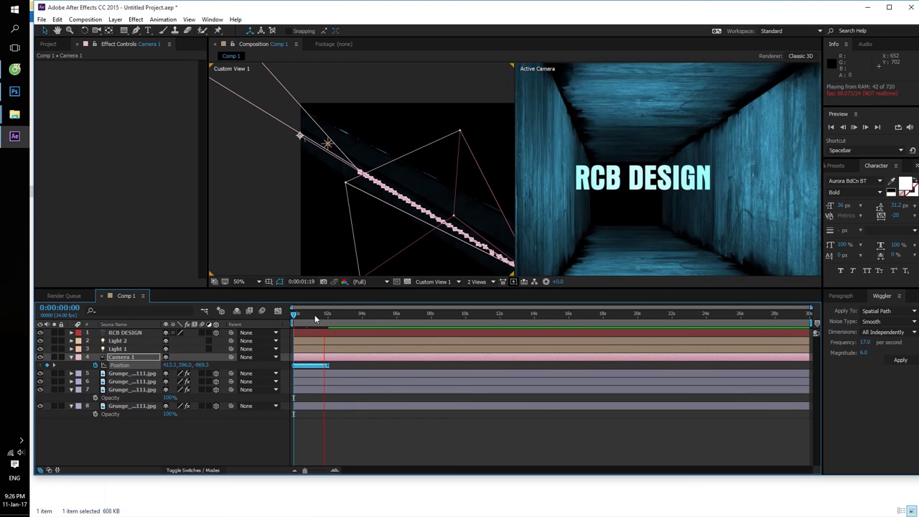
{"action": "key", "text": "space"}
{"action": "key", "text": "space"}
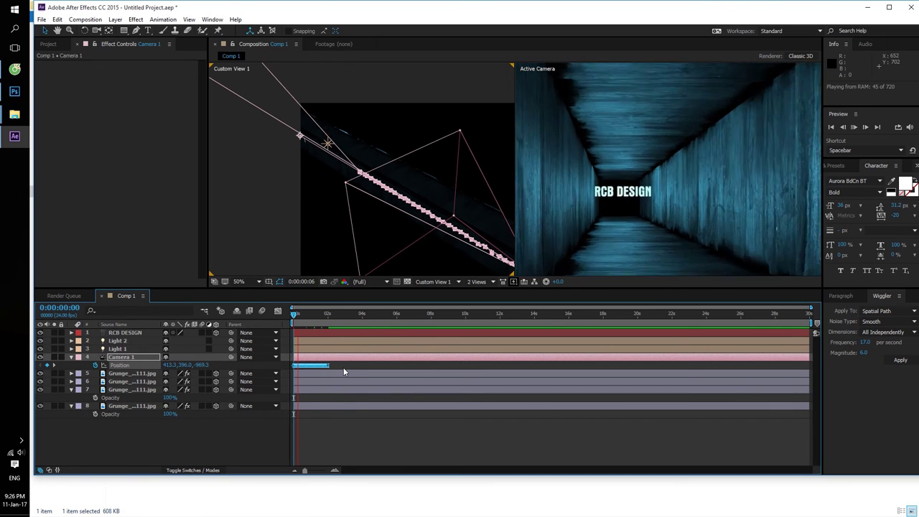
{"action": "key", "text": "space"}
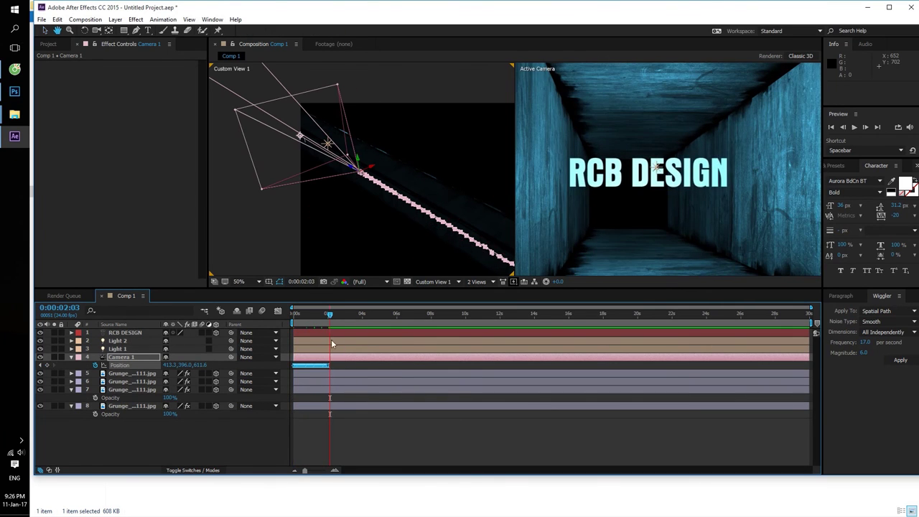
- Reapply a gentler wiggle (frequency 8, magnitude 6), preview it, and park the playhead at frame 20
{"action": "key", "text": "ctrl+z"}
{"action": "type", "text": "8"}
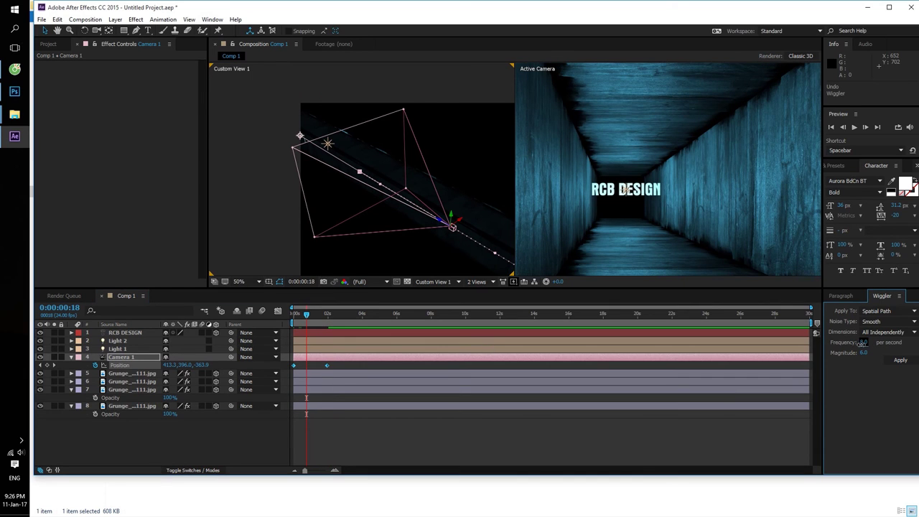
{"action": "left_click", "coordinate": [901, 359]}
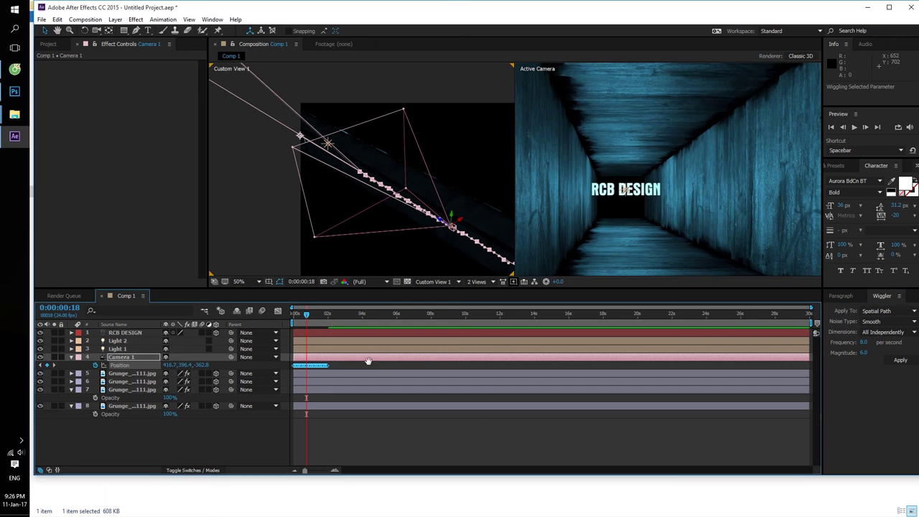
{"action": "key", "text": "space"}
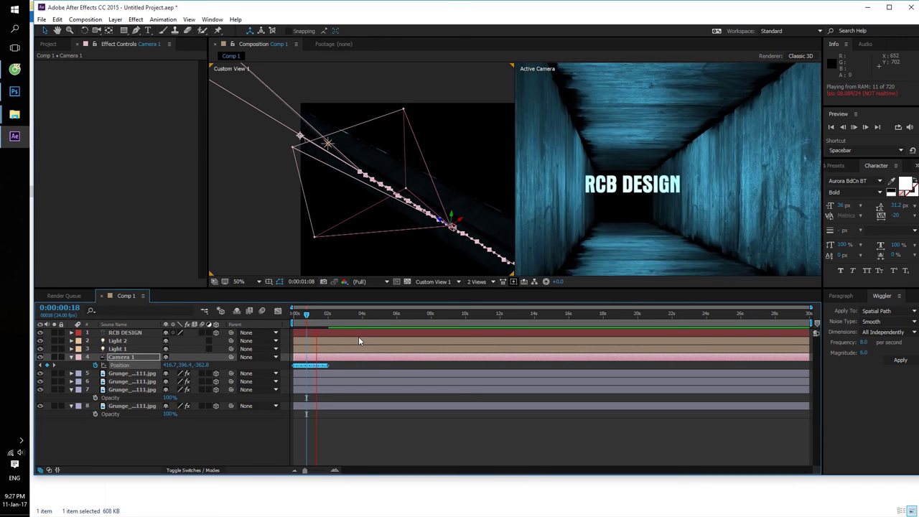
{"action": "left_click", "coordinate": [295, 314]}
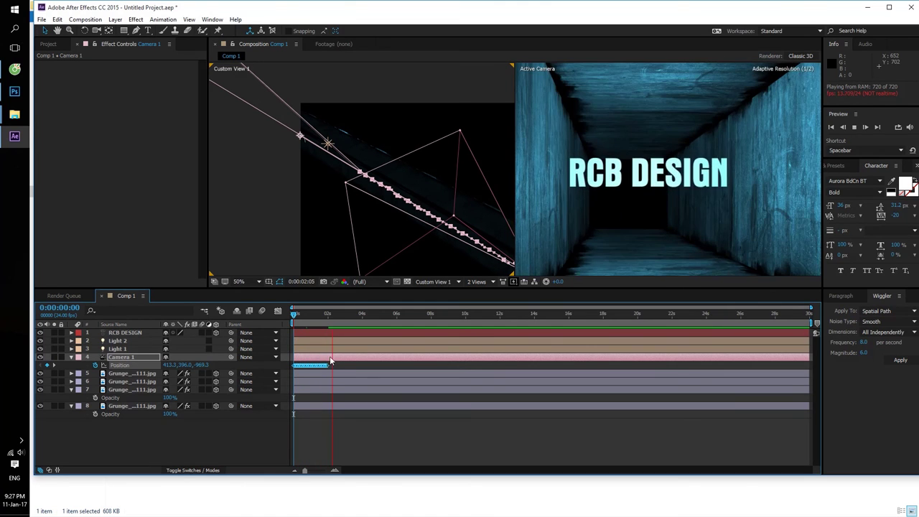
{"action": "key", "text": "space"}
{"action": "key", "text": "space"}
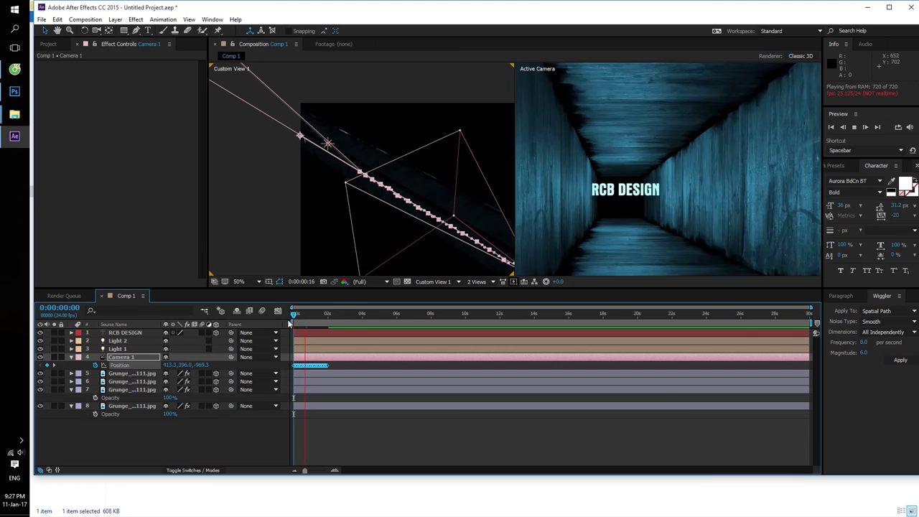
{"action": "left_click", "coordinate": [307, 320]}
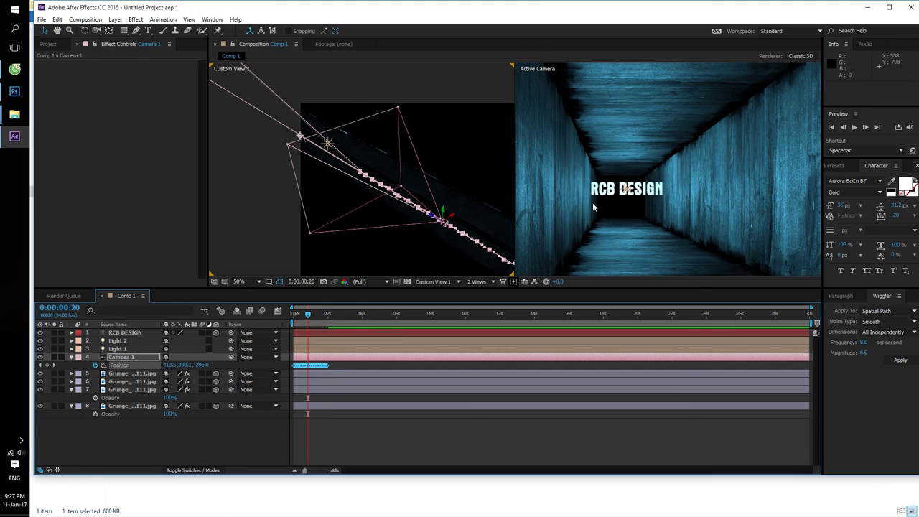
- Preview Real_8mm_Film from the 3d room folder, then drag it onto the After Effects taskbar icon
{"action": "left_click", "coordinate": [868, 8]}
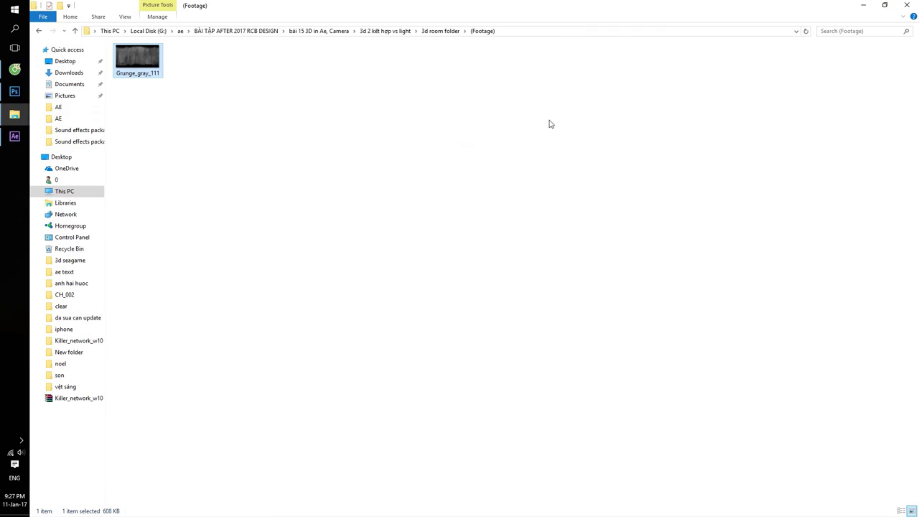
{"action": "left_click", "coordinate": [37, 31]}
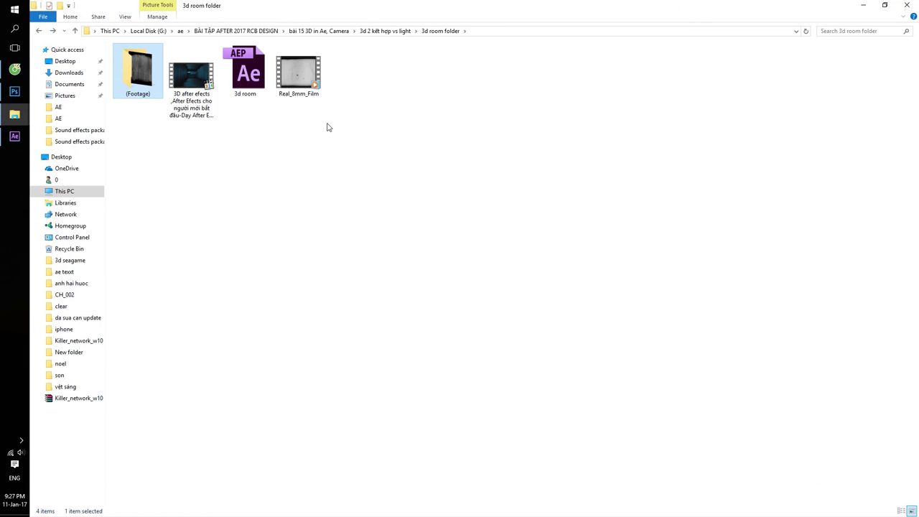
{"action": "double_click", "coordinate": [313, 80]}
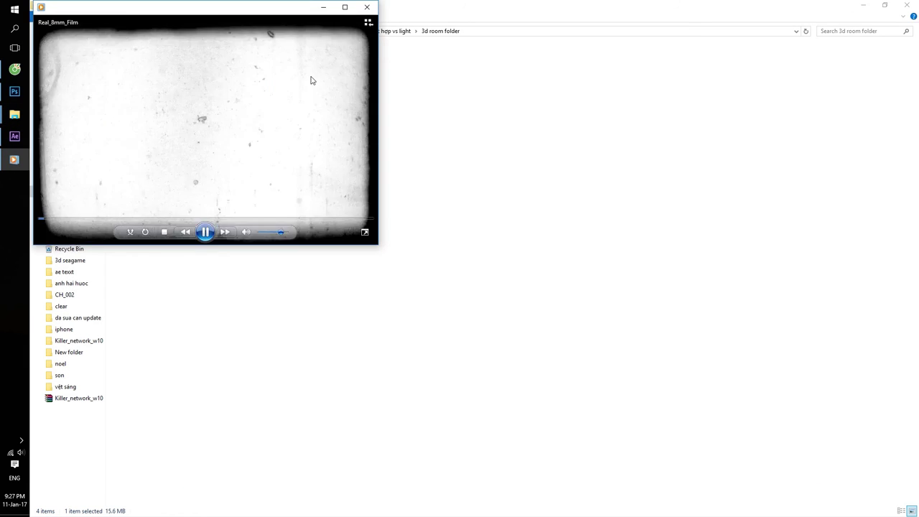
{"action": "left_click", "coordinate": [367, 7]}
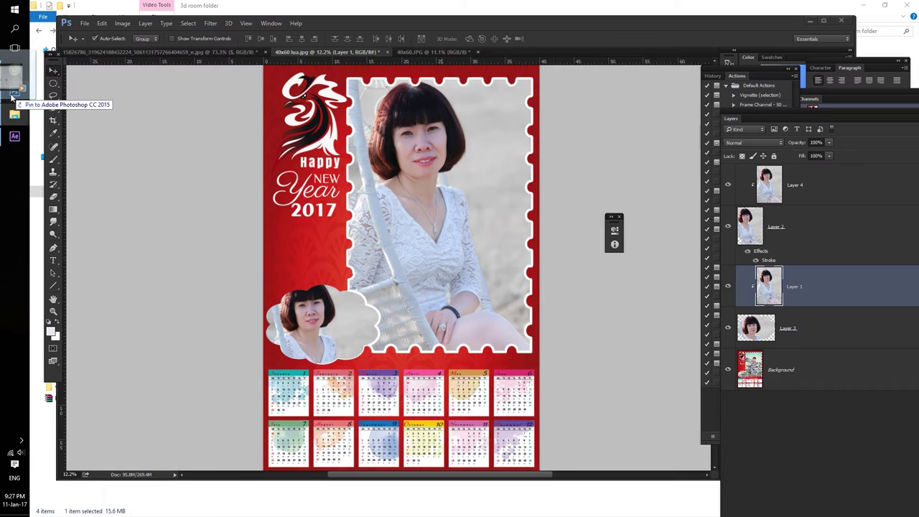
{"action": "left_click", "coordinate": [14, 91]}
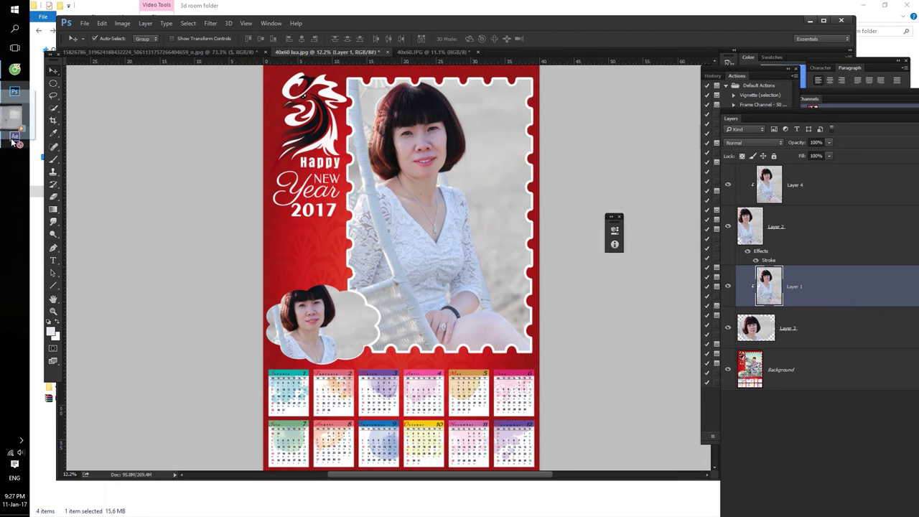
{"action": "left_click_drag", "start_coordinate": [11, 142], "coordinate": [60, 64]}
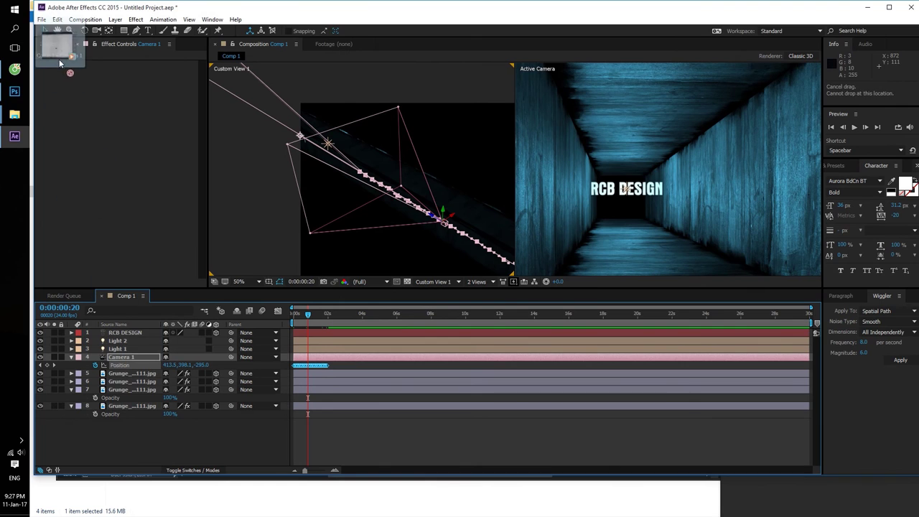
- Import Real_8mm_Film into the project and switch the viewer to 1 View
{"action": "left_click_drag", "start_coordinate": [59, 64], "coordinate": [89, 196]}
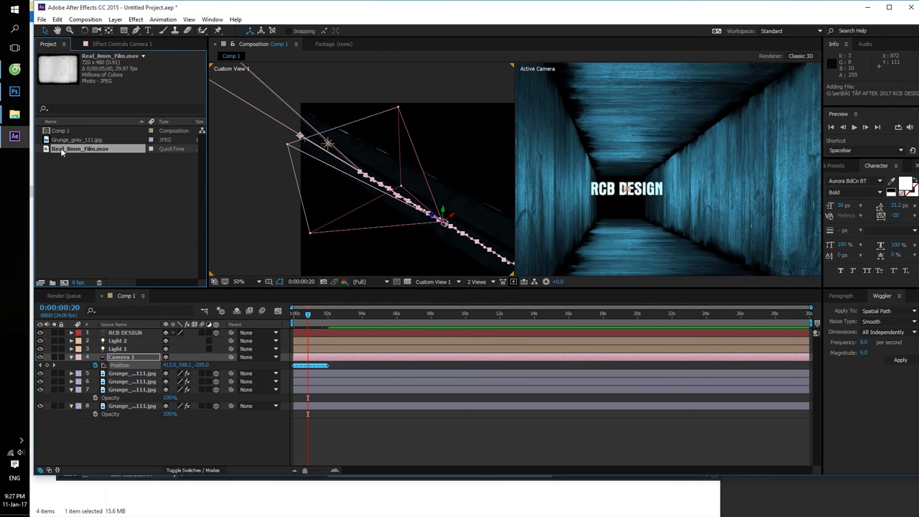
{"action": "left_click", "coordinate": [439, 282]}
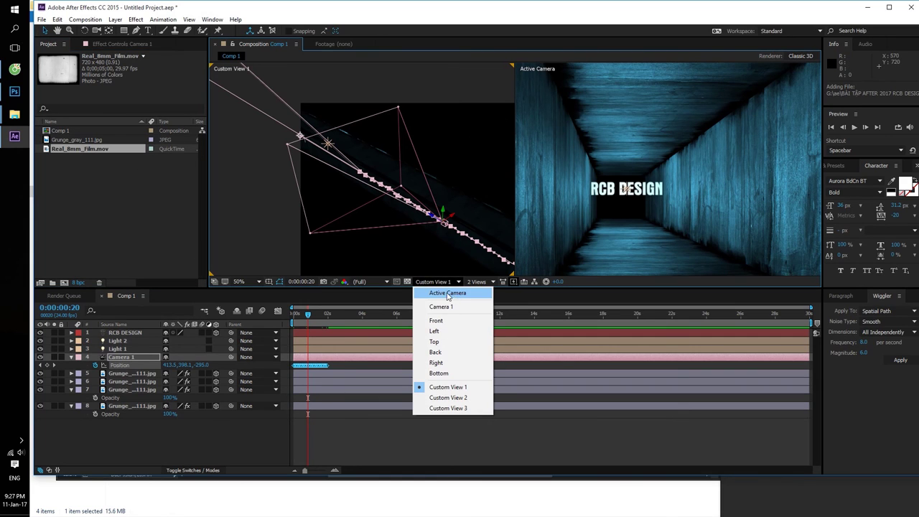
{"action": "left_click", "coordinate": [381, 282]}
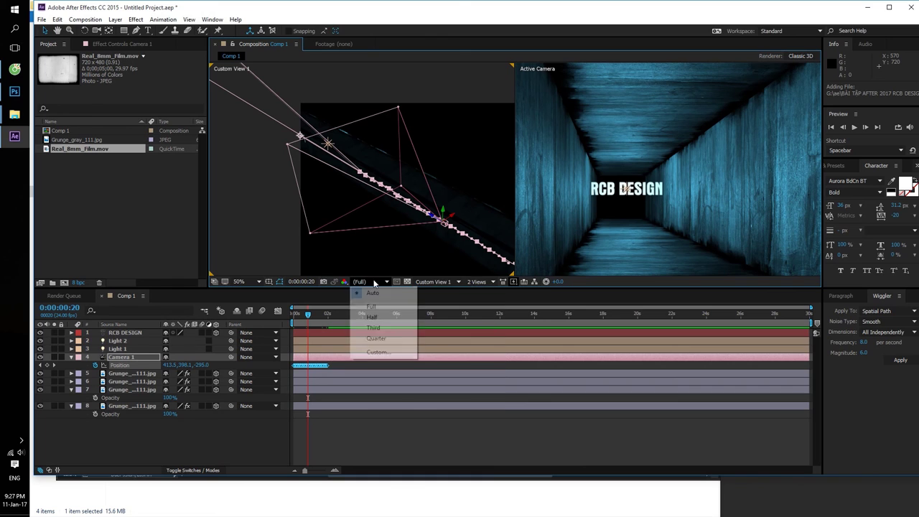
{"action": "left_click", "coordinate": [477, 282]}
{"action": "left_click", "coordinate": [482, 289]}
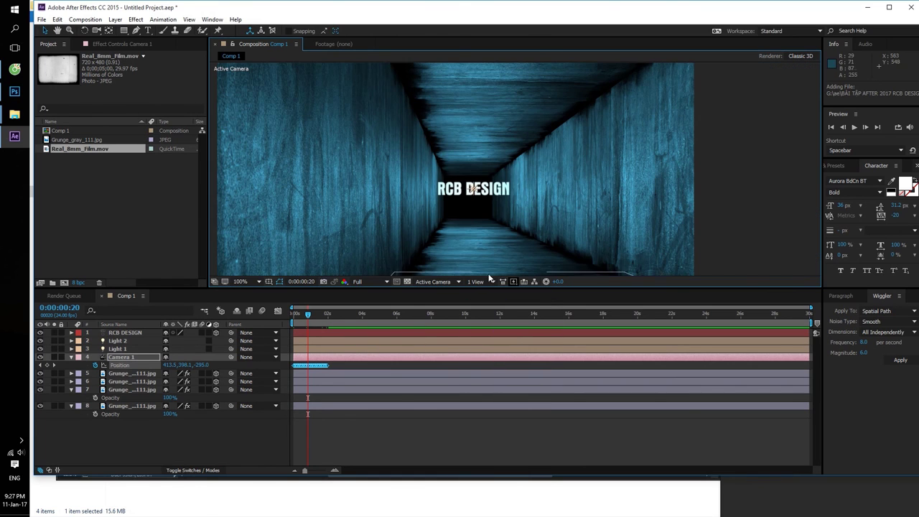
- Add the 8mm film clip as the top layer, enlarge it to cover the frame, and nudge it into place
{"action": "scroll", "coordinate": [485, 203], "scroll_direction": "down", "scroll_amount": 2}
{"action": "left_click", "coordinate": [497, 201]}
{"action": "scroll", "coordinate": [497, 201], "scroll_direction": "down", "scroll_amount": 2}
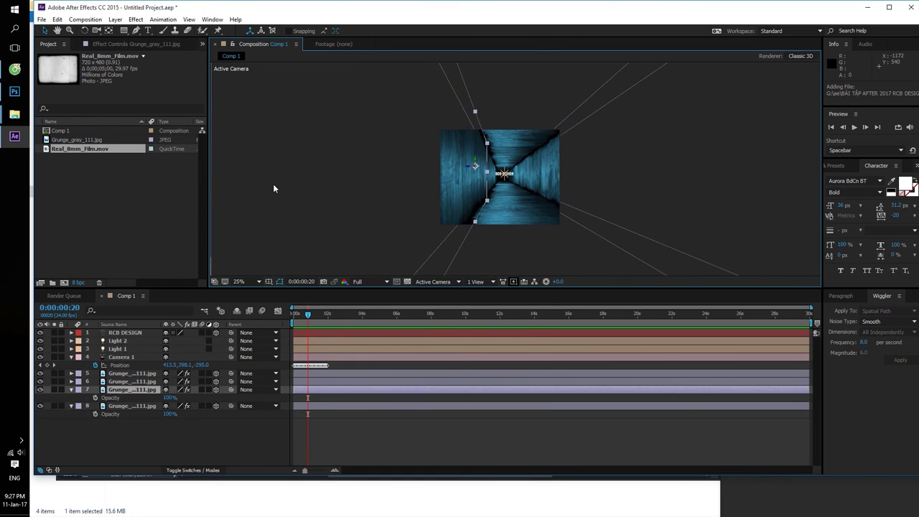
{"action": "left_click_drag", "start_coordinate": [70, 149], "coordinate": [518, 201]}
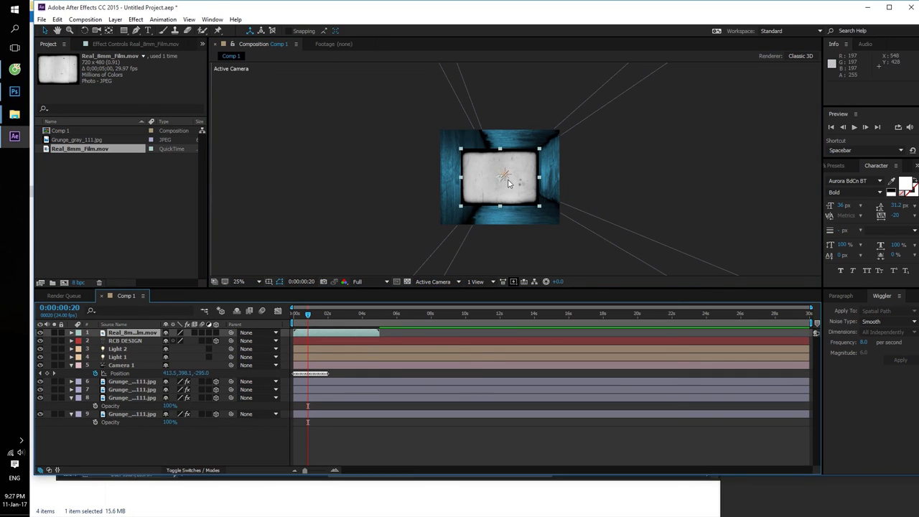
{"action": "left_click_drag", "start_coordinate": [539, 149], "coordinate": [569, 130]}
{"action": "key", "text": "Caps_Lock"}
{"action": "key", "text": "Caps_Lock"}
{"action": "key", "text": "period"}
{"action": "key", "text": "period"}
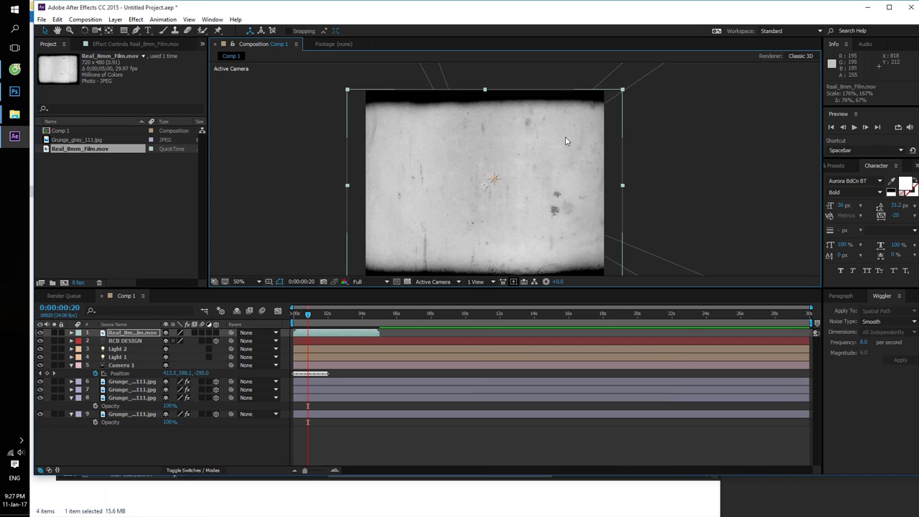
{"action": "left_click_drag", "start_coordinate": [620, 93], "coordinate": [617, 90]}
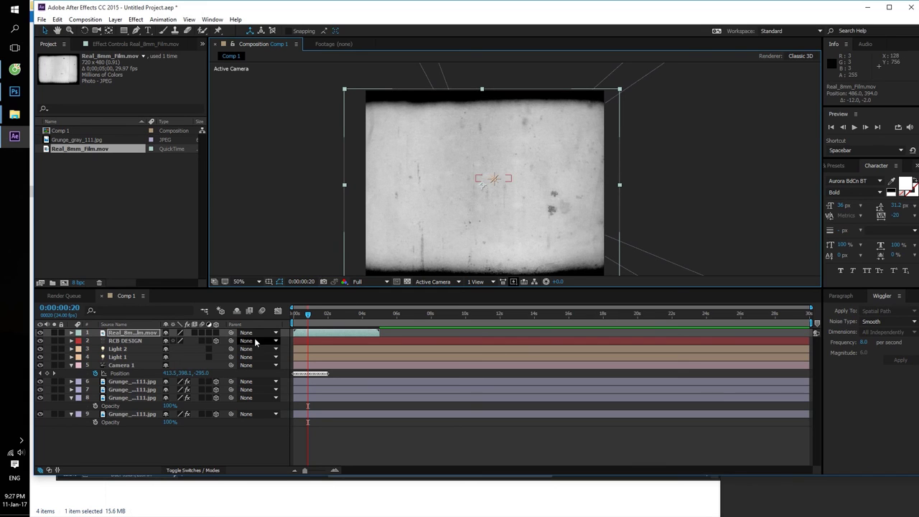
- Keep the film clip a flat 2D layer and set its blend mode to Multiply
{"action": "left_click", "coordinate": [216, 333]}
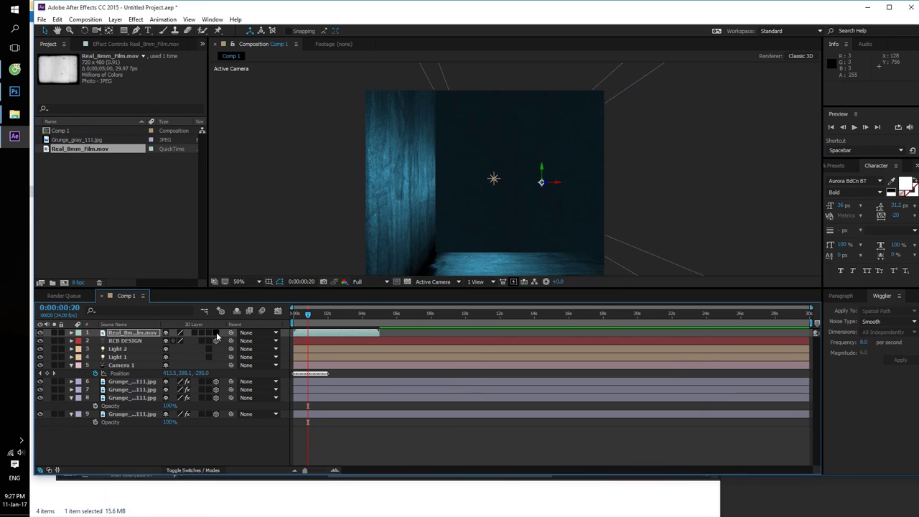
{"action": "left_click", "coordinate": [216, 333]}
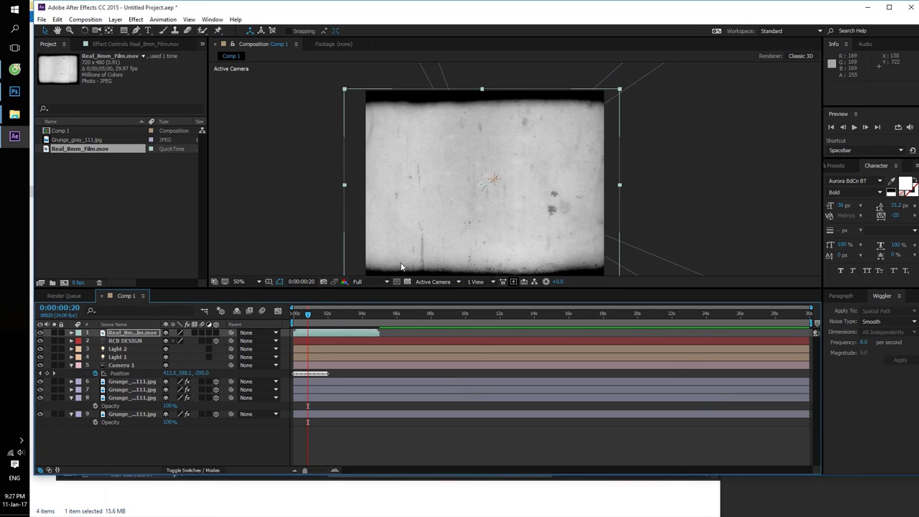
{"action": "key", "text": "F4"}
{"action": "left_click", "coordinate": [184, 334]}
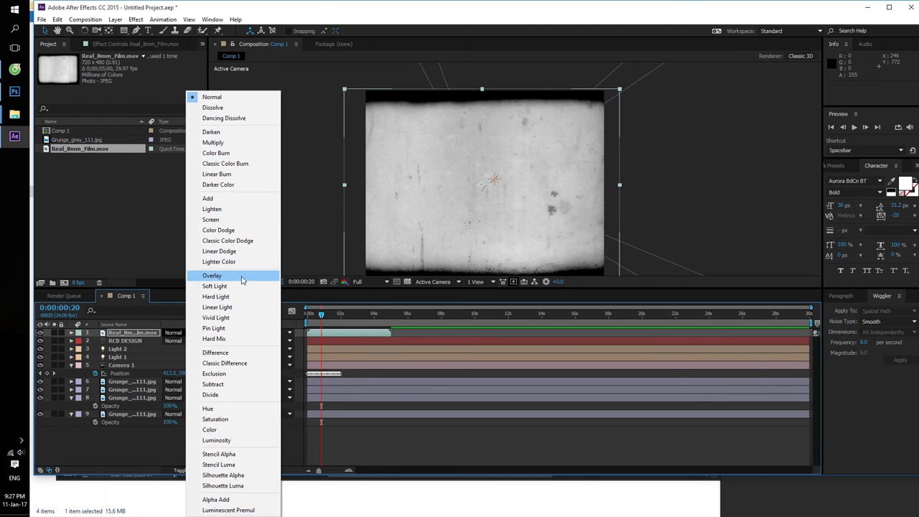
{"action": "left_click", "coordinate": [232, 143]}
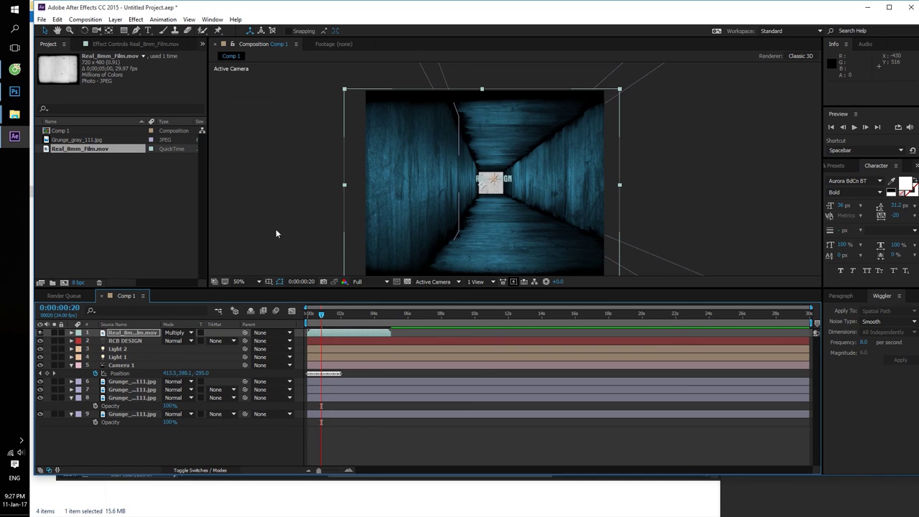
- Preview the corridor animation from the start and scrub to reveal the RCB DESIGN text
{"action": "left_click_drag", "start_coordinate": [319, 316], "coordinate": [307, 316]}
{"action": "key", "text": "space"}
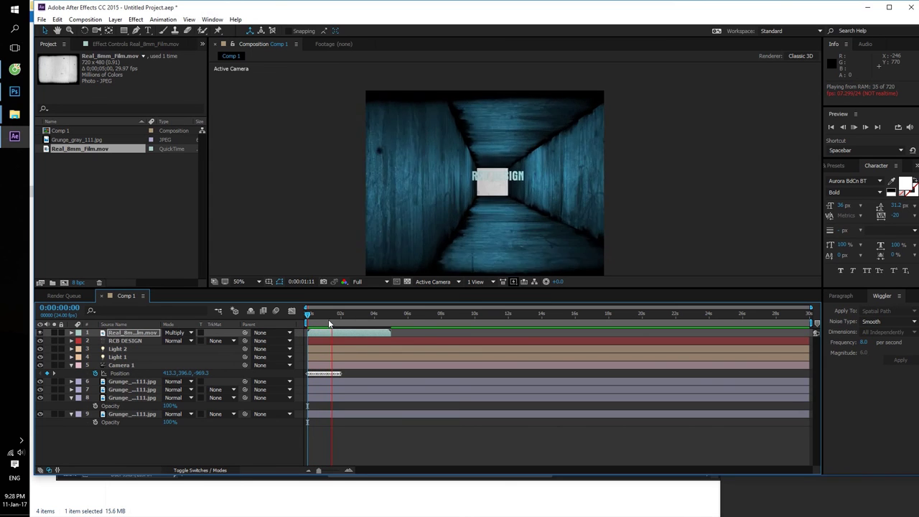
{"action": "left_click", "coordinate": [330, 319]}
{"action": "mouse_move", "coordinate": [330, 319]}
{"action": "left_mouse_down"}
{"action": "mouse_move", "coordinate": [349, 317]}
{"action": "mouse_move", "coordinate": [314, 317]}
{"action": "left_mouse_up"}
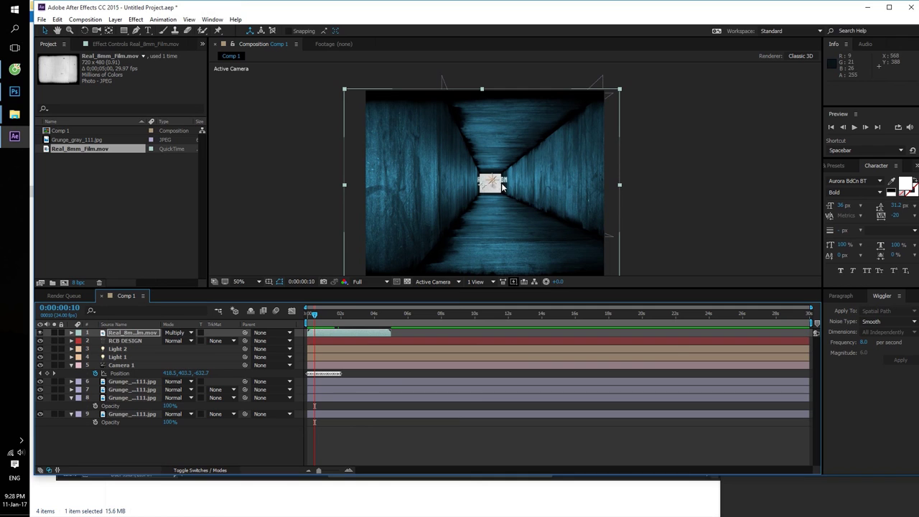
{"action": "right_click", "coordinate": [142, 435]}
{"action": "mouse_move", "coordinate": [173, 343]}
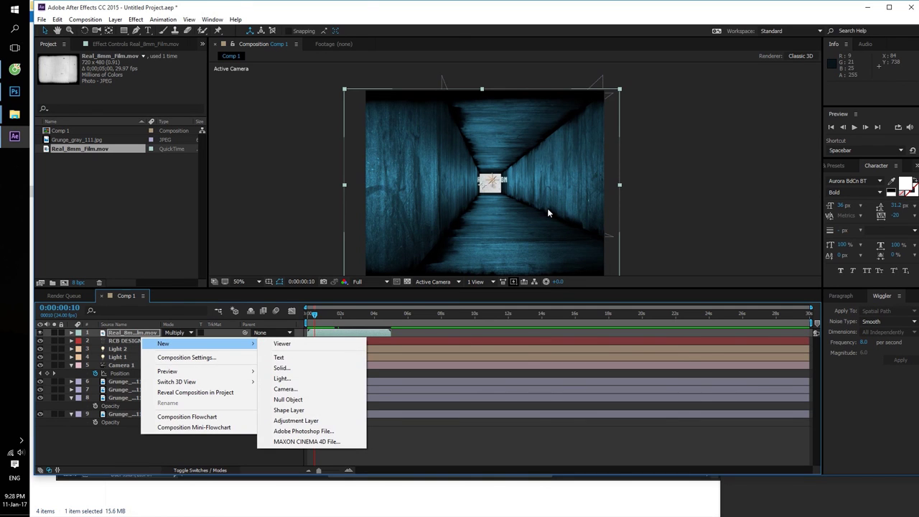
{"action": "left_click", "coordinate": [686, 232]}
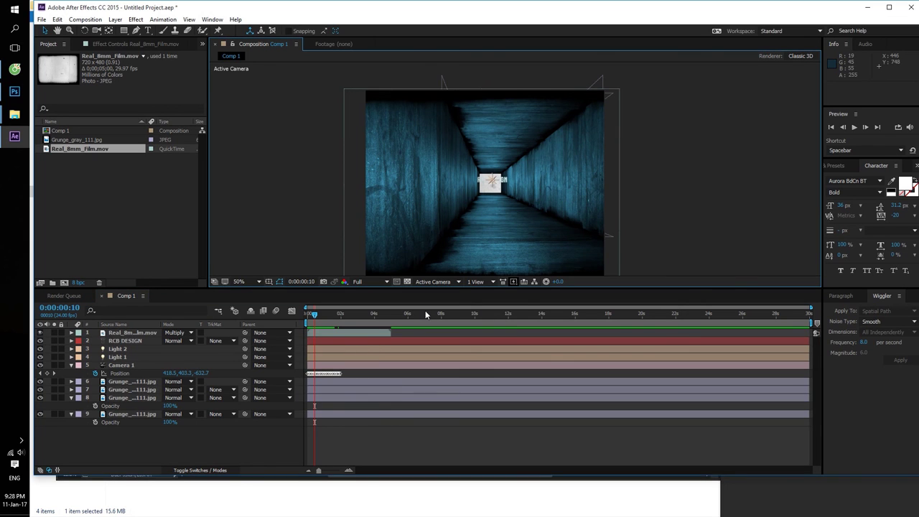
- Set the viewer to 2 Views - Horizontal, make the custom view active, and select Grunge layer 8
{"action": "left_click", "coordinate": [480, 282]}
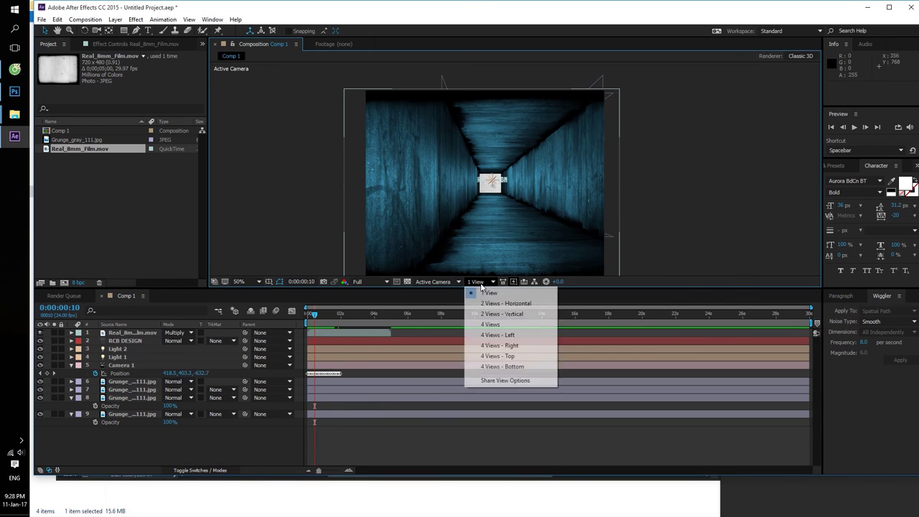
{"action": "left_click", "coordinate": [497, 307]}
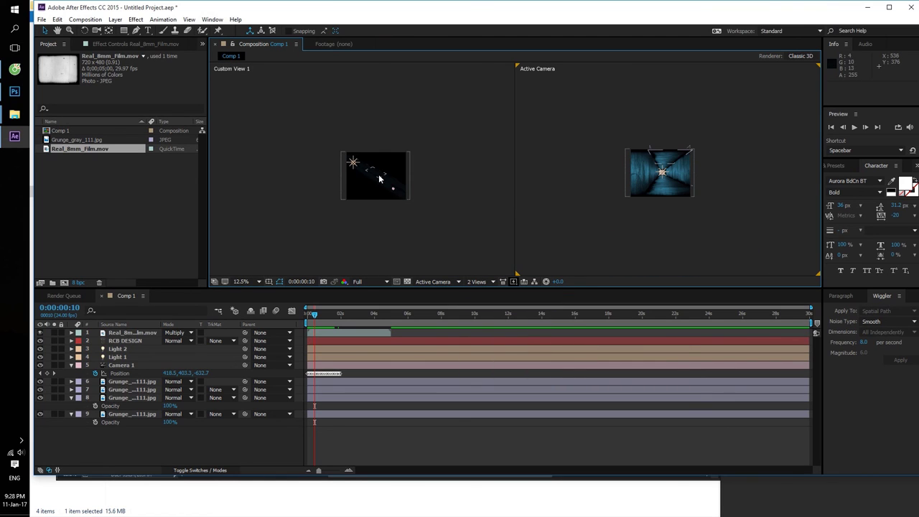
{"action": "left_click", "coordinate": [371, 170]}
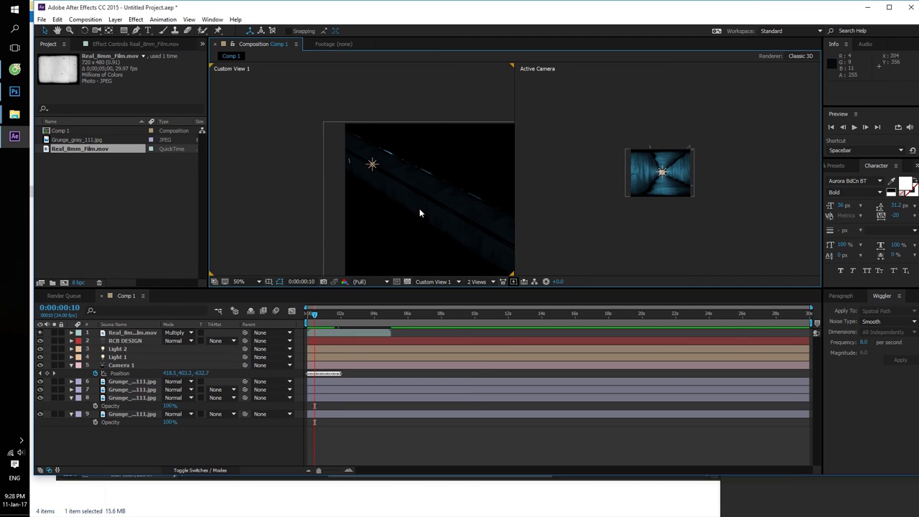
{"action": "left_click", "coordinate": [449, 219]}
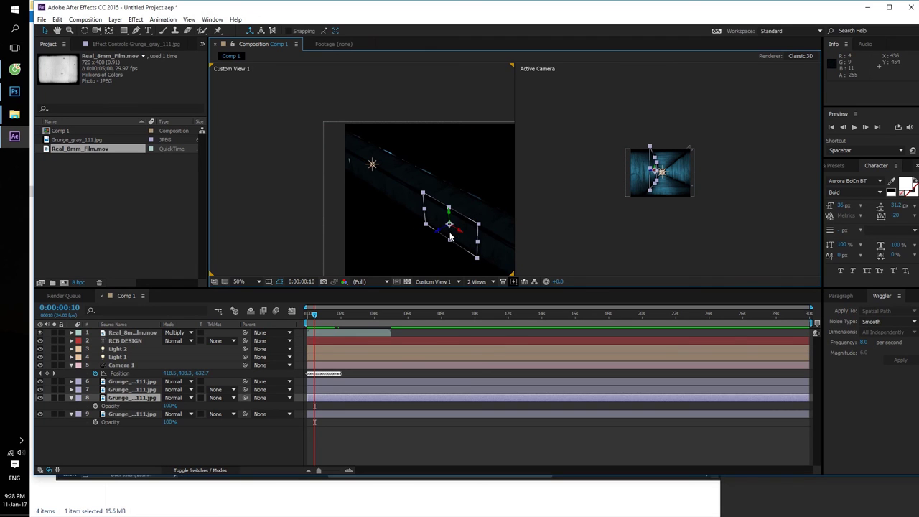
- Duplicate the grunge wall, rotate it 90° on Y, and move it to the corridor's far end (230.5, 370.0, 1547.2)
{"action": "key", "text": "ctrl+d"}
{"action": "left_click_drag", "start_coordinate": [450, 237], "coordinate": [413, 246]}
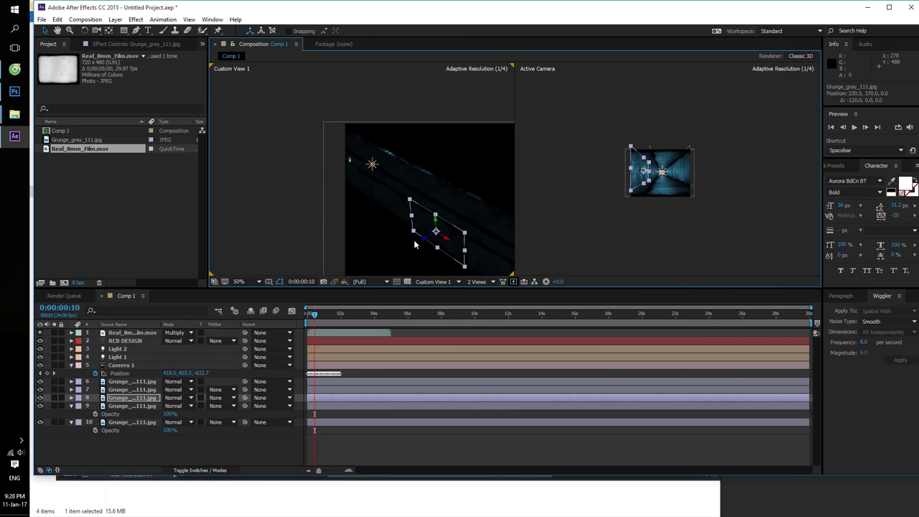
{"action": "key", "text": "r"}
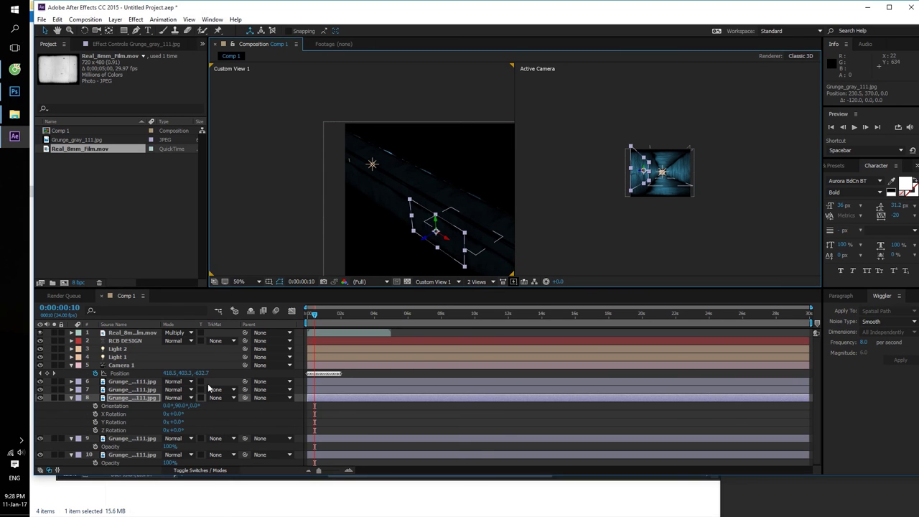
{"action": "left_click_drag", "start_coordinate": [174, 423], "coordinate": [218, 419]}
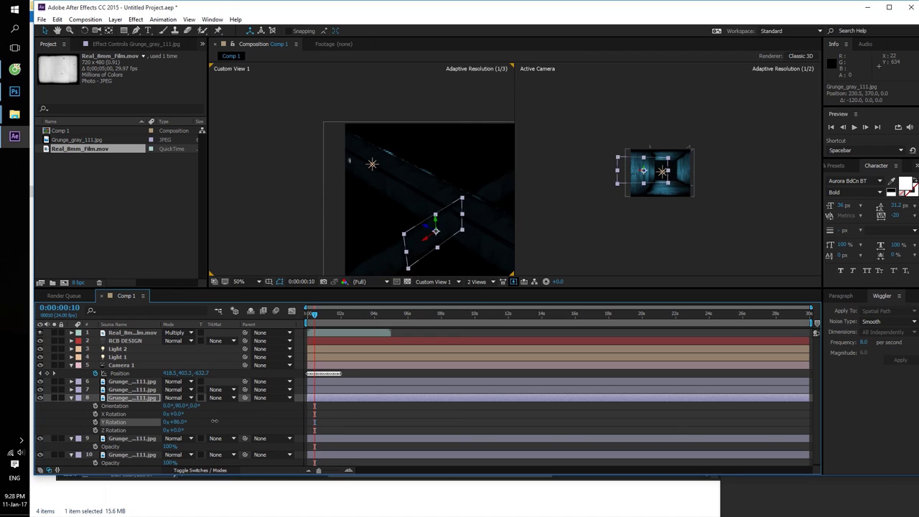
{"action": "left_click_drag", "start_coordinate": [218, 419], "coordinate": [215, 421]}
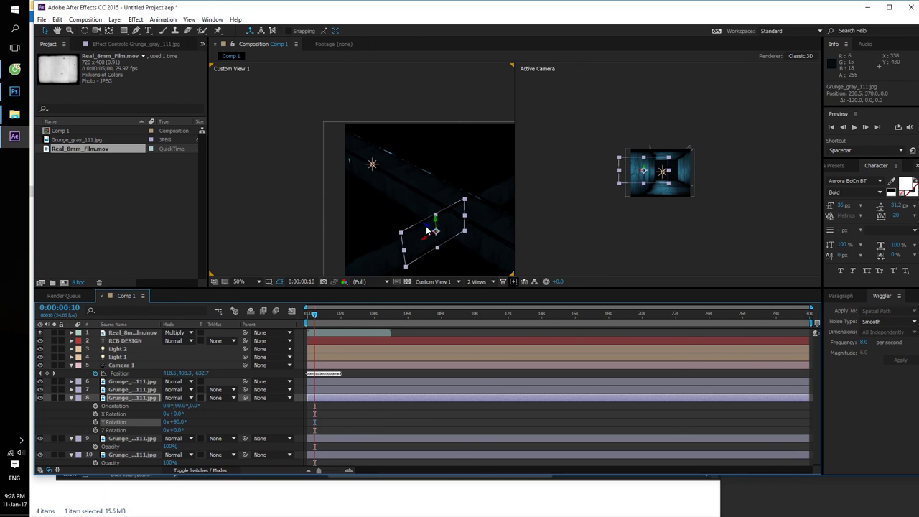
{"action": "mouse_move", "coordinate": [430, 228]}
{"action": "left_mouse_down"}
{"action": "mouse_move", "coordinate": [517, 250]}
{"action": "mouse_move", "coordinate": [495, 233]}
{"action": "left_mouse_up"}
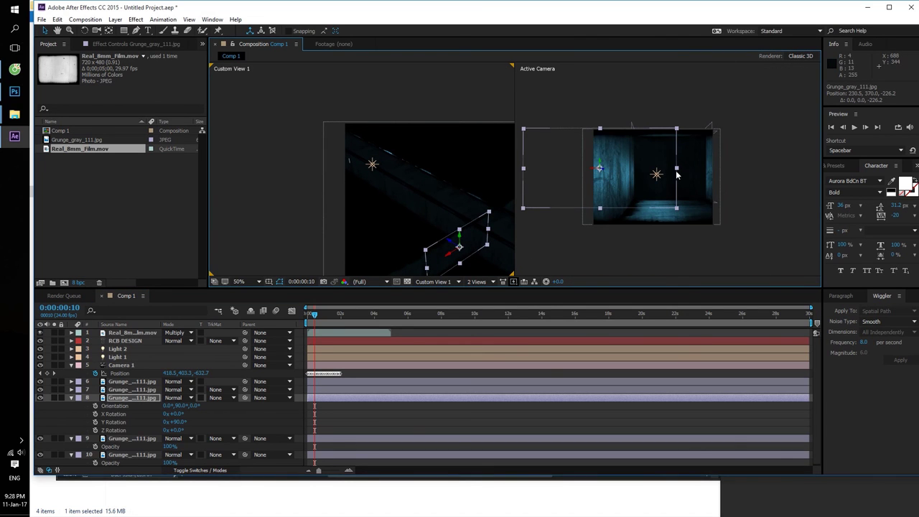
{"action": "scroll", "coordinate": [451, 234], "scroll_direction": "up", "scroll_amount": 1}
{"action": "scroll", "coordinate": [451, 234], "scroll_direction": "down", "scroll_amount": 2}
{"action": "mouse_move", "coordinate": [451, 237]}
{"action": "left_mouse_down"}
{"action": "mouse_move", "coordinate": [193, 113]}
{"action": "mouse_move", "coordinate": [81, 36]}
{"action": "left_mouse_up"}
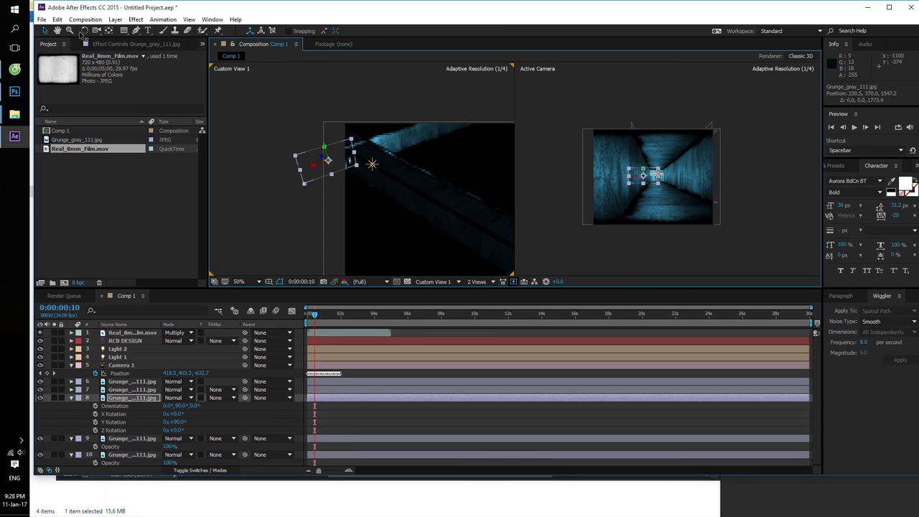
- Zoom the Active Camera view to 100% and RAM-preview the fly-through from the start
{"action": "left_click", "coordinate": [696, 223]}
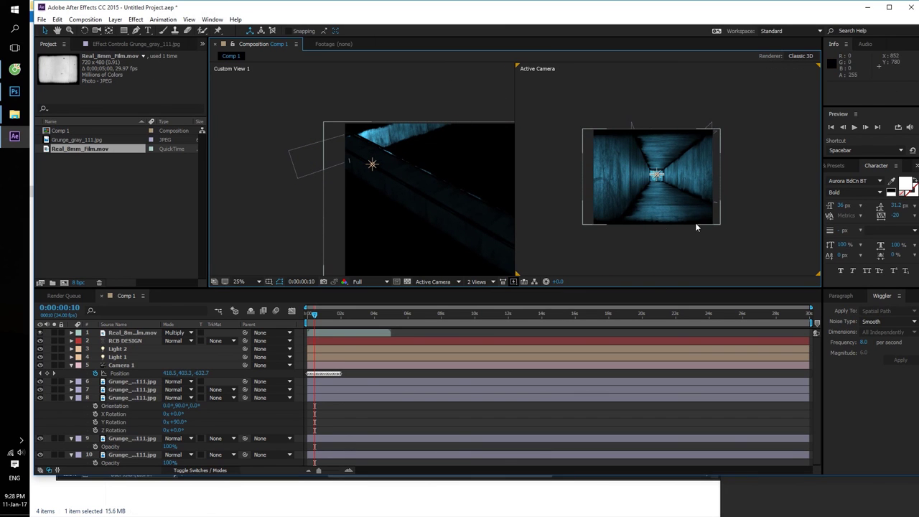
{"action": "scroll", "coordinate": [689, 229], "scroll_direction": "up", "scroll_amount": 2}
{"action": "scroll", "coordinate": [662, 245], "scroll_direction": "up", "scroll_amount": 2}
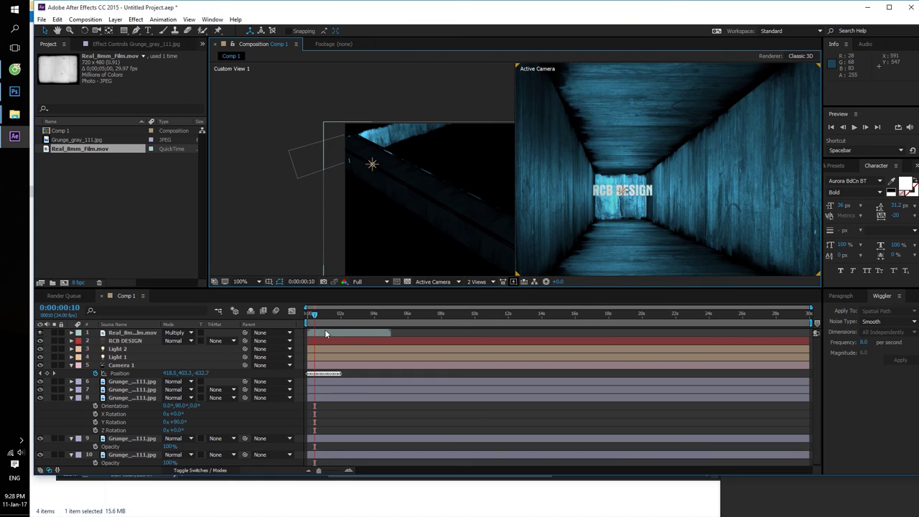
{"action": "left_click_drag", "start_coordinate": [317, 318], "coordinate": [302, 313]}
{"action": "key", "text": "space"}
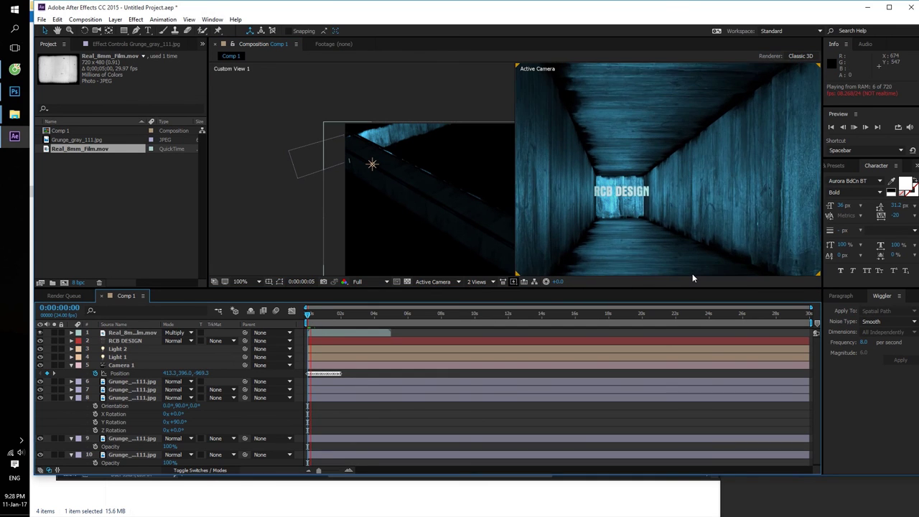